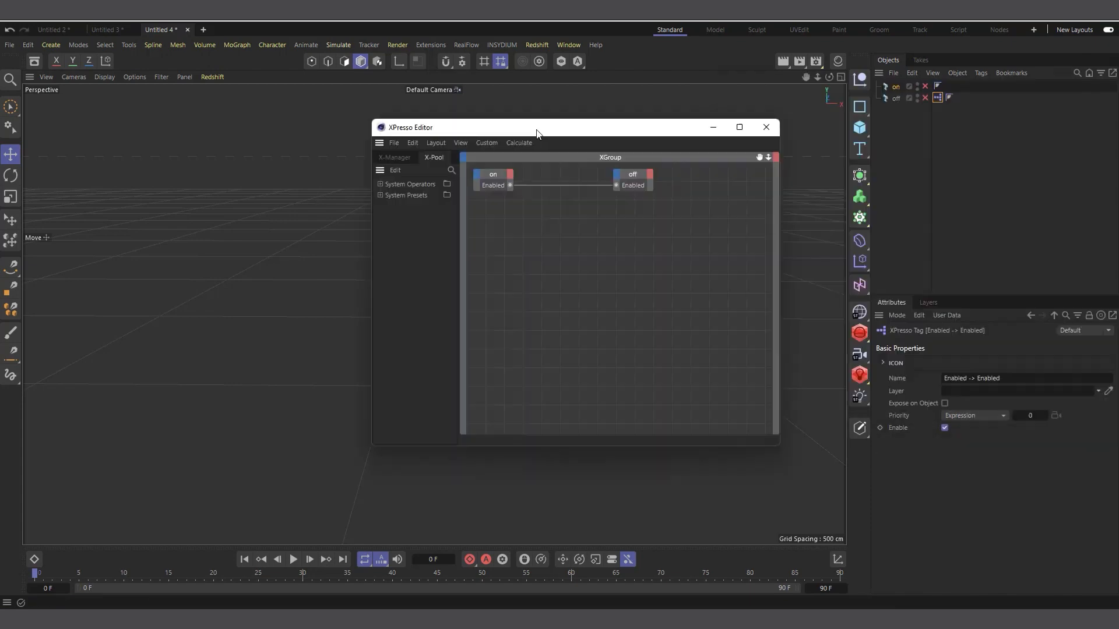
Reposition the on and off nodes in the XPresso Editor and add a Range Mapper node below them.
drag(537, 132, 443, 144)
drag(400, 195, 427, 229)
drag(540, 195, 603, 227)
right_click(458, 285)
click(670, 496)
key(shift+c)
text(ra)
key(Escape)
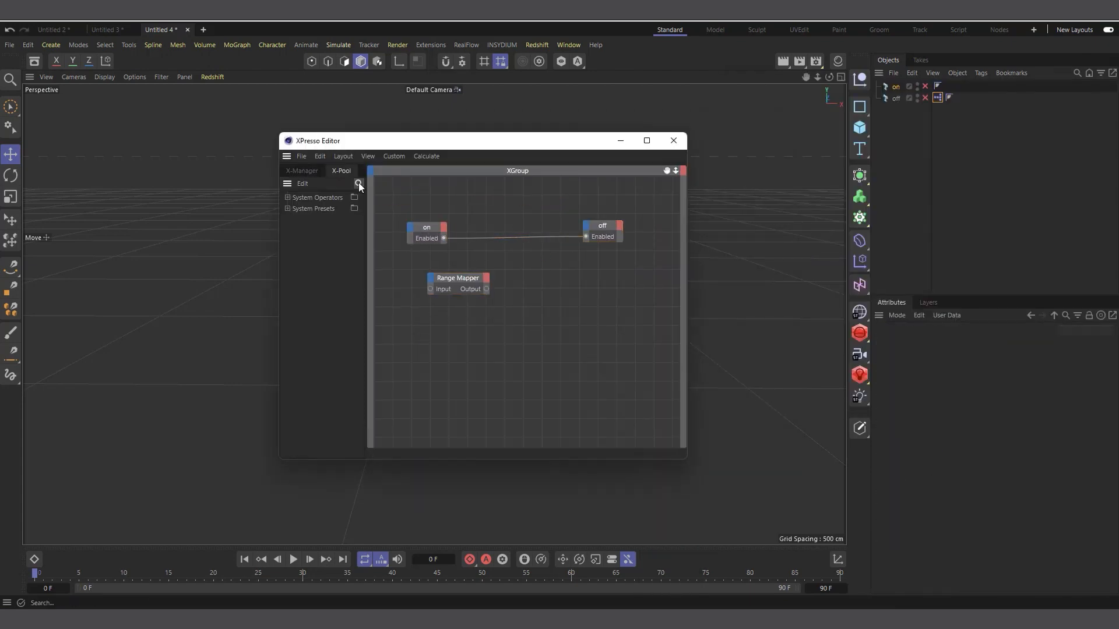
Wire the Range Mapper between the Enabled output of the on node and the Enabled input of the off node.
click(359, 184)
right_click(535, 309)
drag(458, 278, 512, 252)
drag(444, 239, 483, 263)
drag(539, 262, 586, 236)
drag(544, 143, 913, 359)
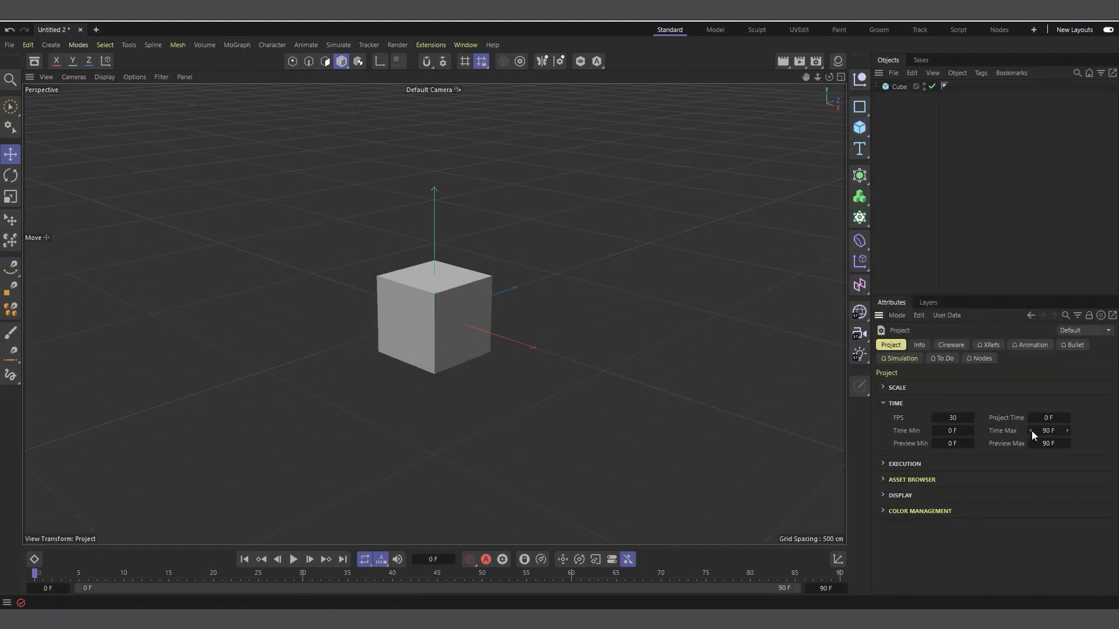
Insert a Range Mapper between Project Time and the cube's Position Z, with Output Upper set to 100.
click(449, 295)
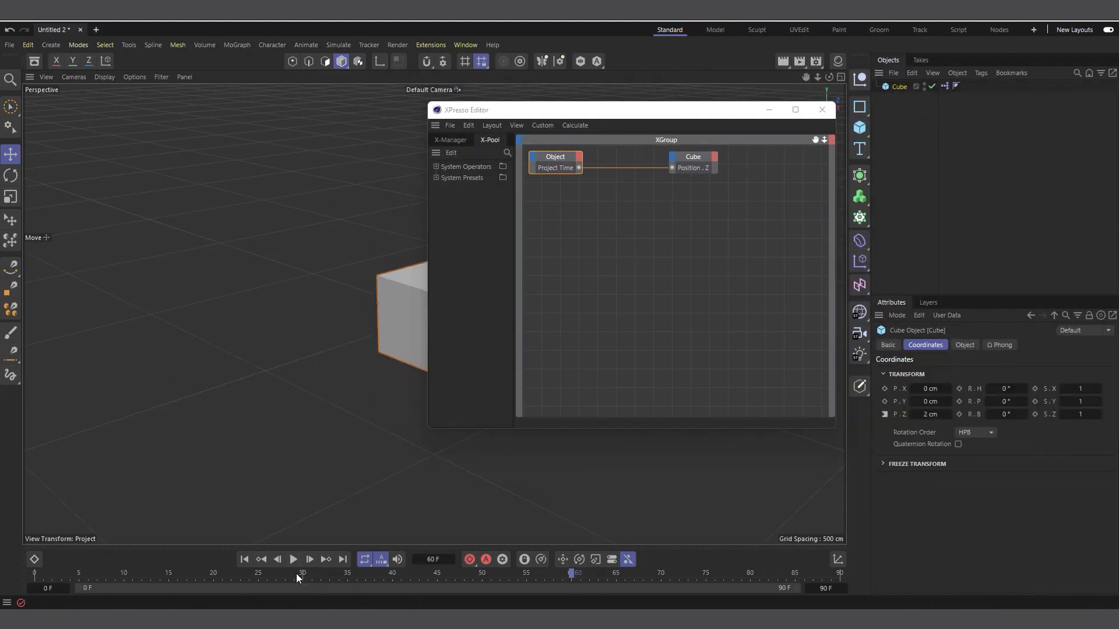
right_click(600, 260)
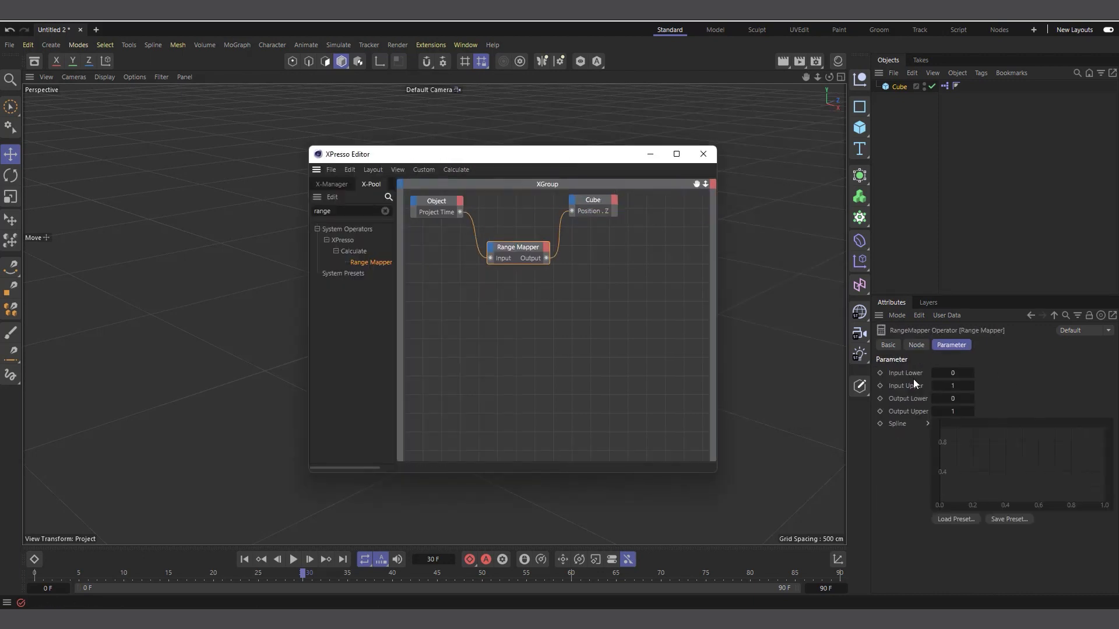
click(953, 412)
text(100)
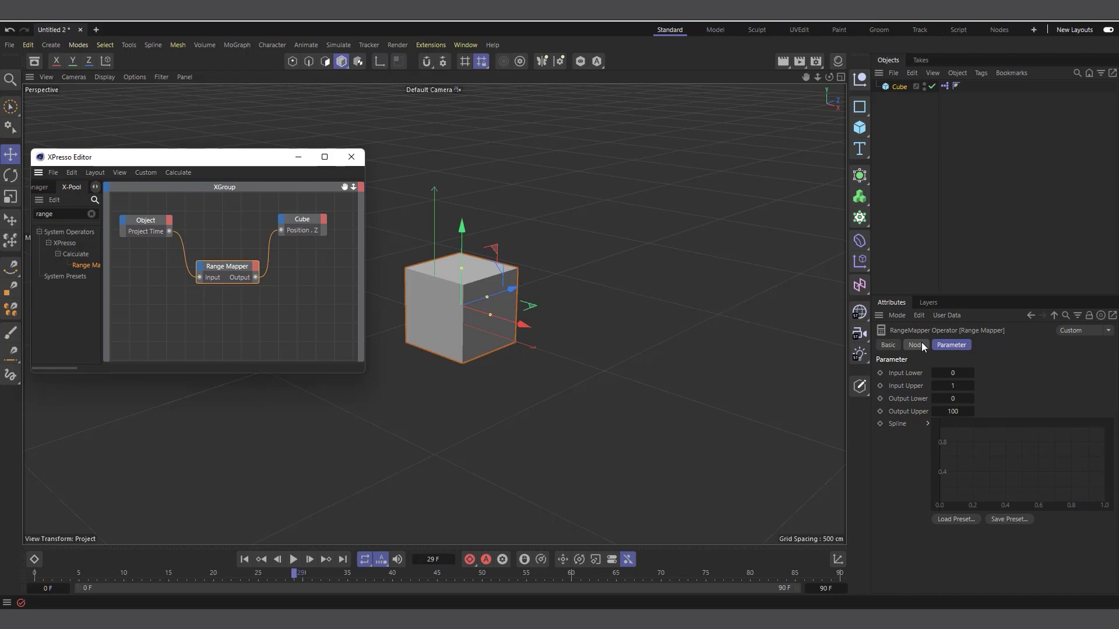
Shape the Range Mapper's spline into a single arch peaking near the middle and play the animation.
click(920, 344)
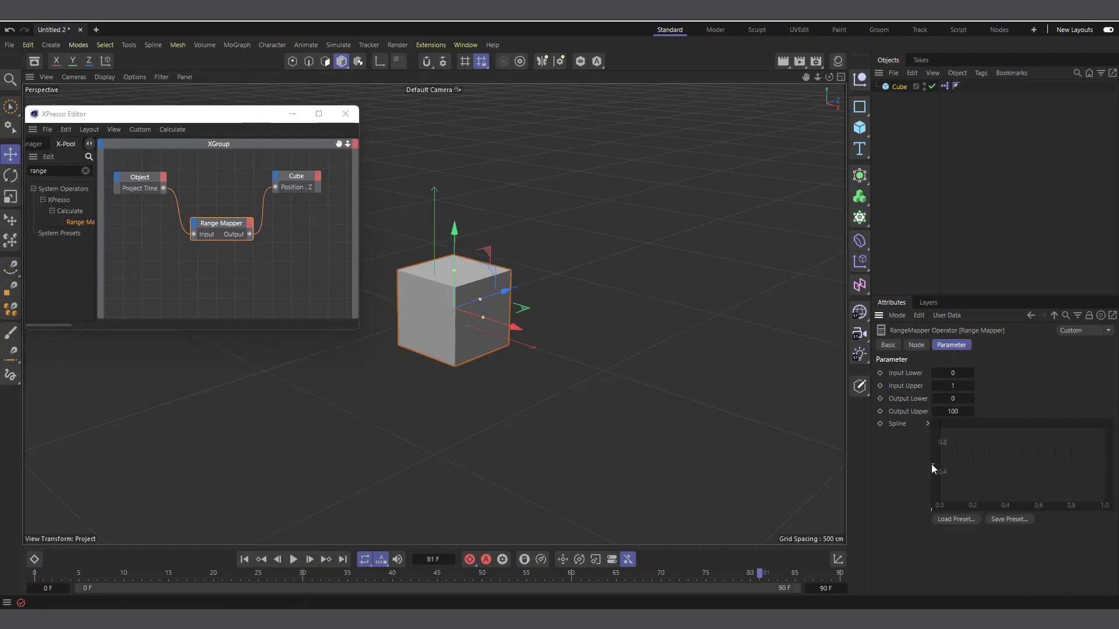
drag(1010, 447, 1014, 443)
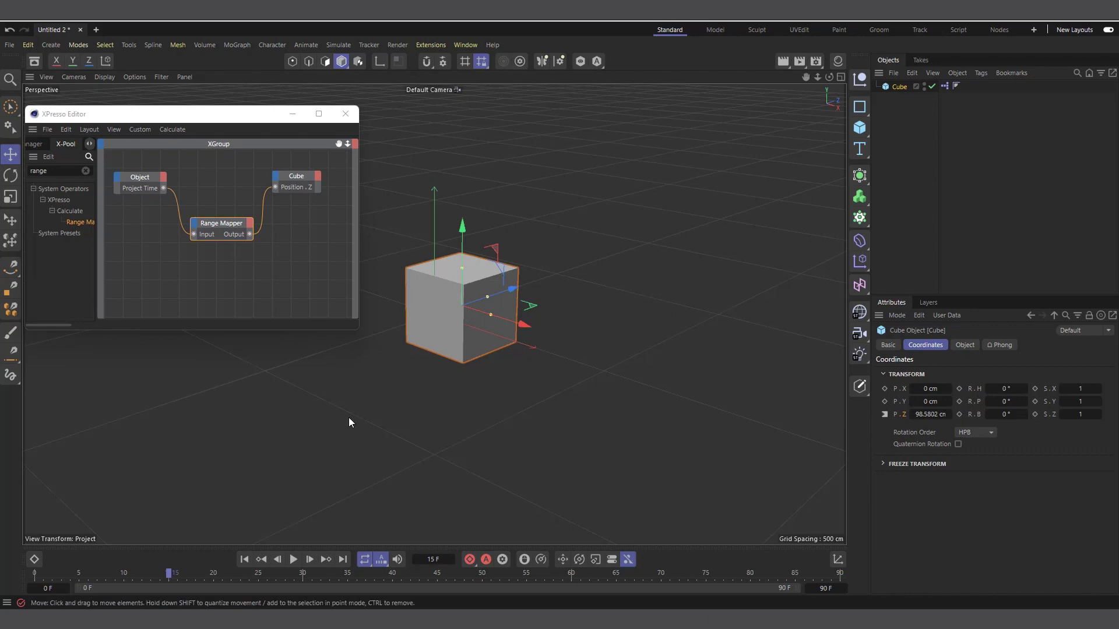
click(221, 224)
click(293, 559)
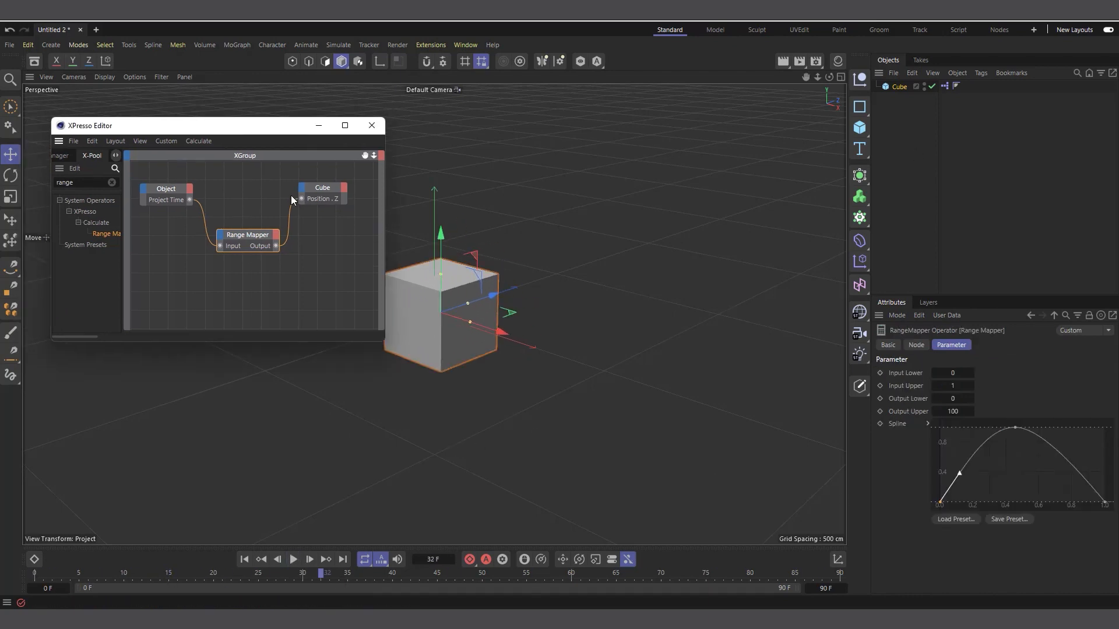
Drive the cube's Position Y with the sphere's Position Y and test the link by moving the sphere vertically.
right_click(908, 373)
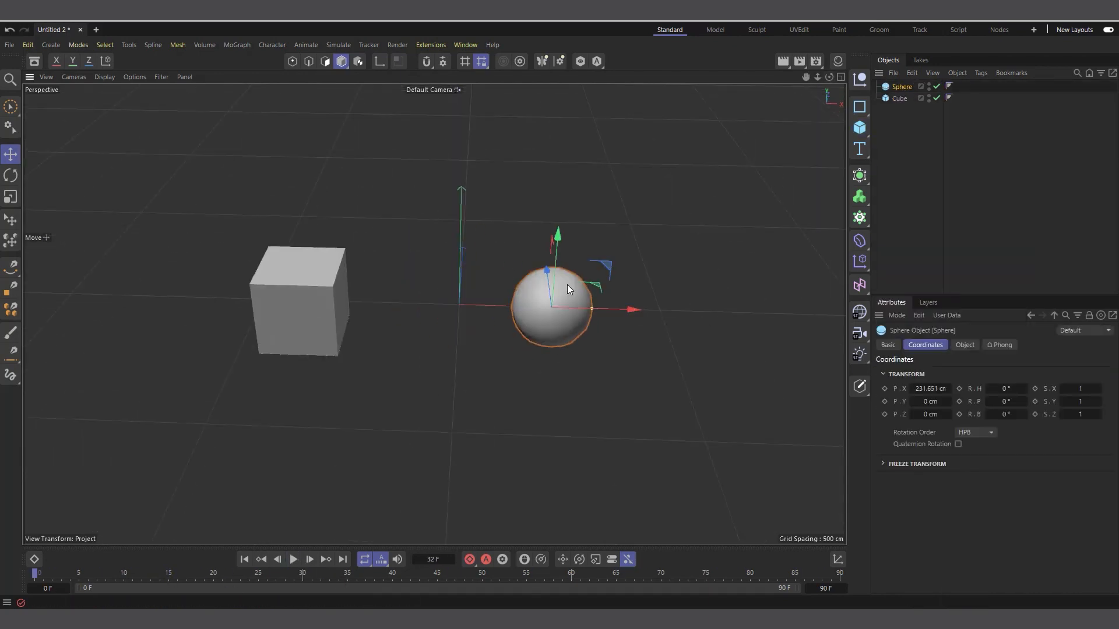
right_click(909, 373)
mouse_move(935, 404)
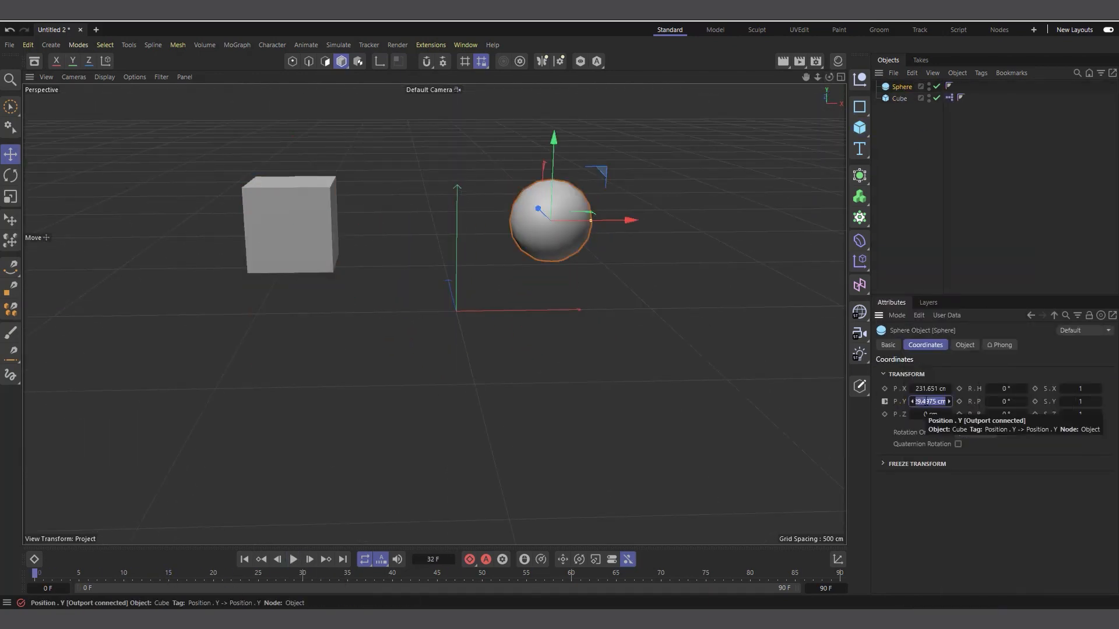
drag(553, 150, 553, 178)
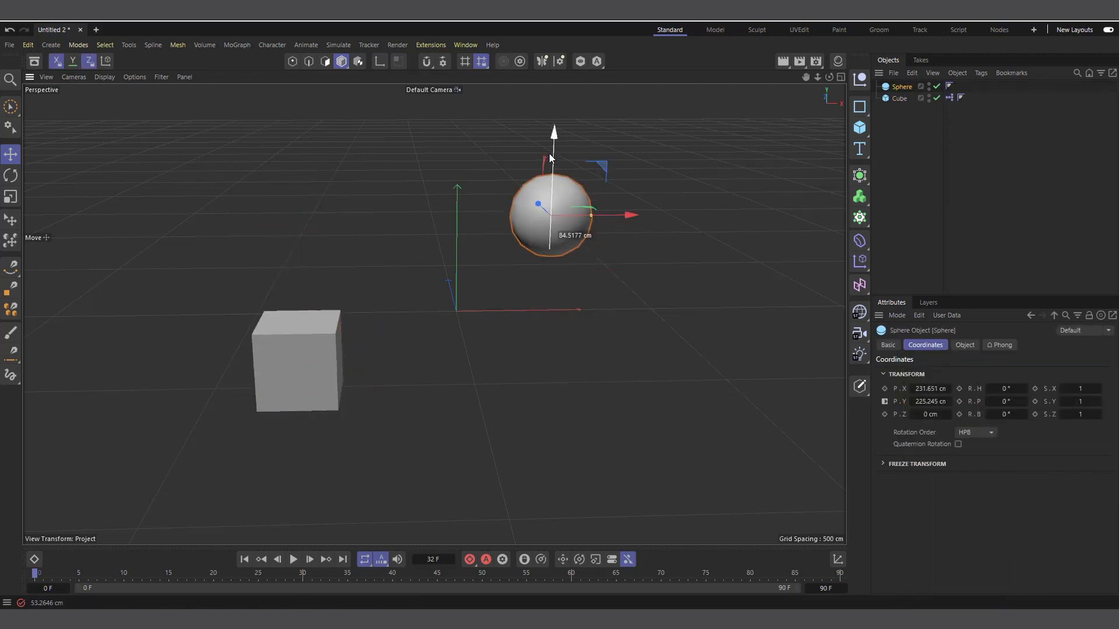
drag(563, 193, 563, 227)
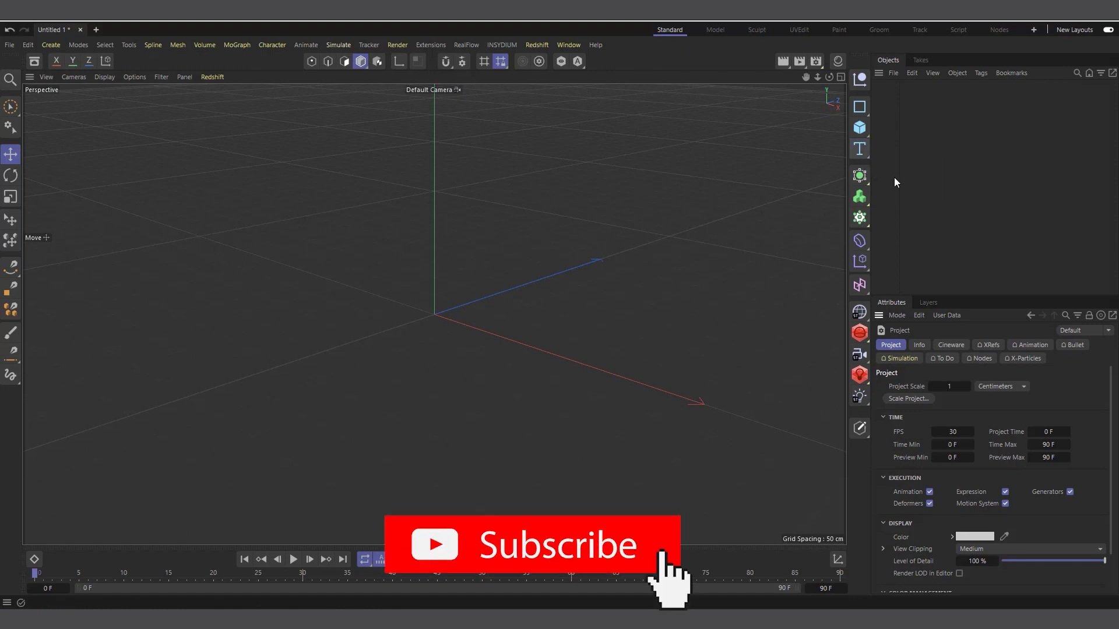
Add a 3D text object and set its Text Spline content to Pixel.
click(860, 148)
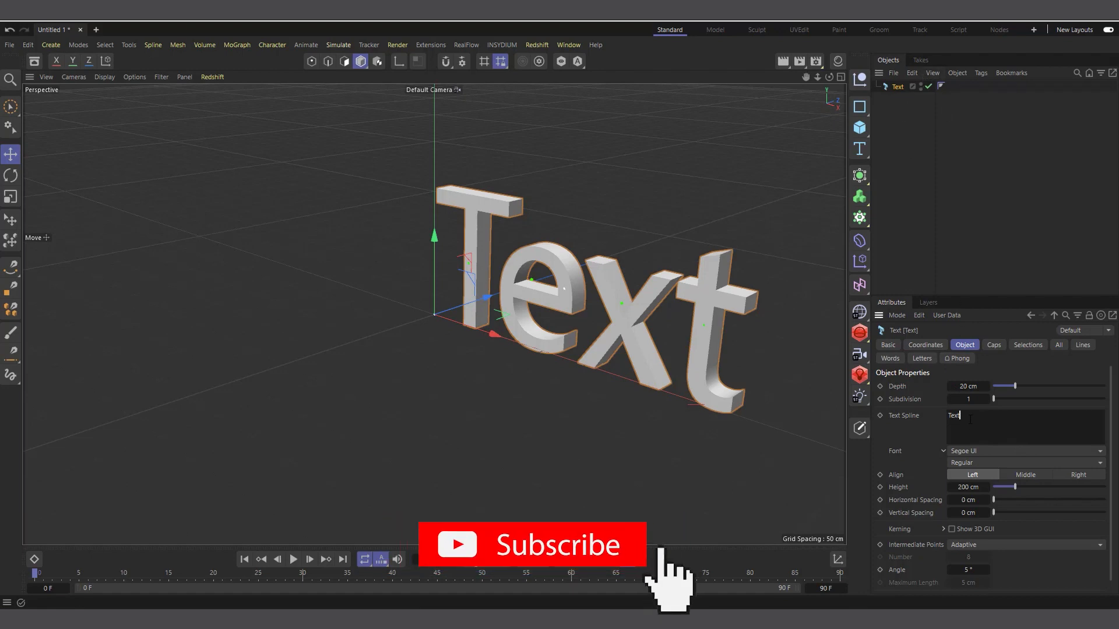
drag(960, 415, 897, 400)
text(P)
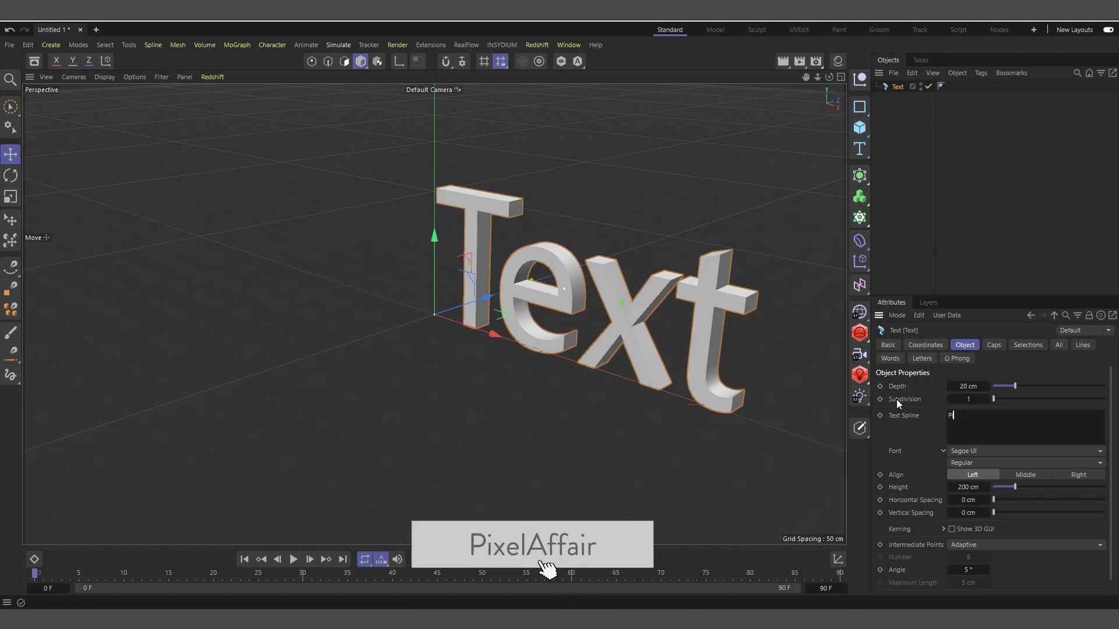
text(ixel)
click(1046, 372)
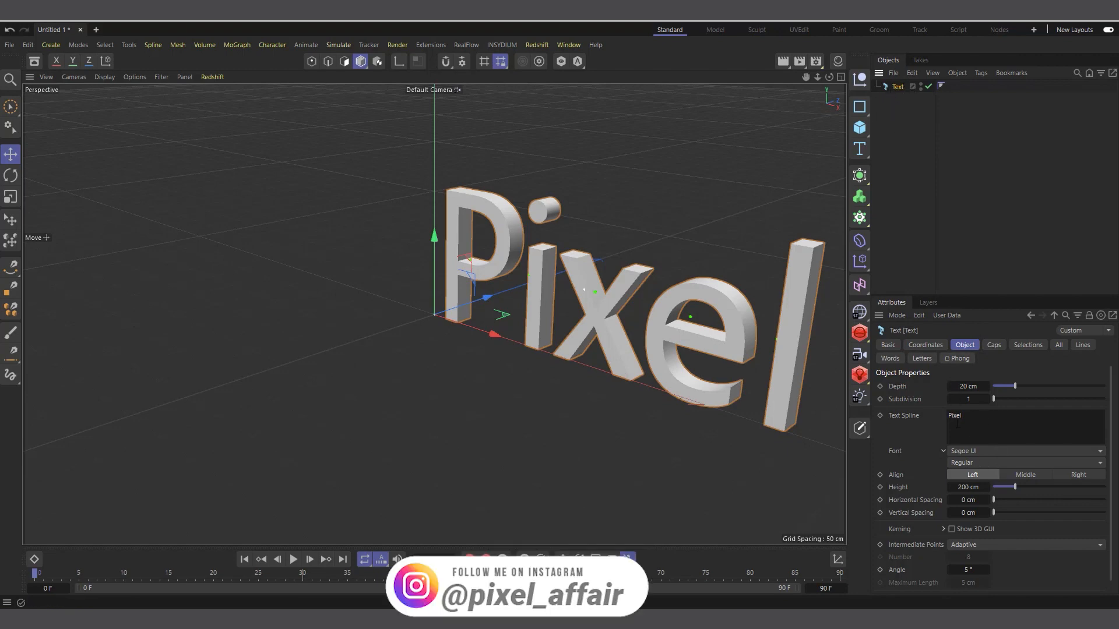
Set the text object's Name as driver and its Text Spline as driven (absolute) through XPressions.
click(888, 345)
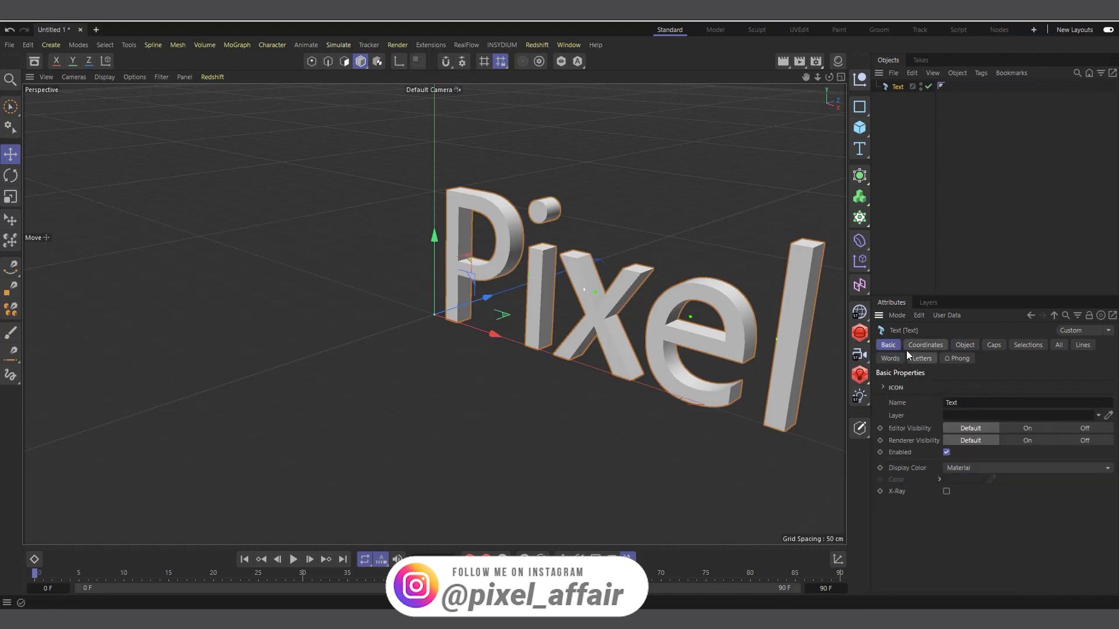
right_click(903, 402)
mouse_move(928, 403)
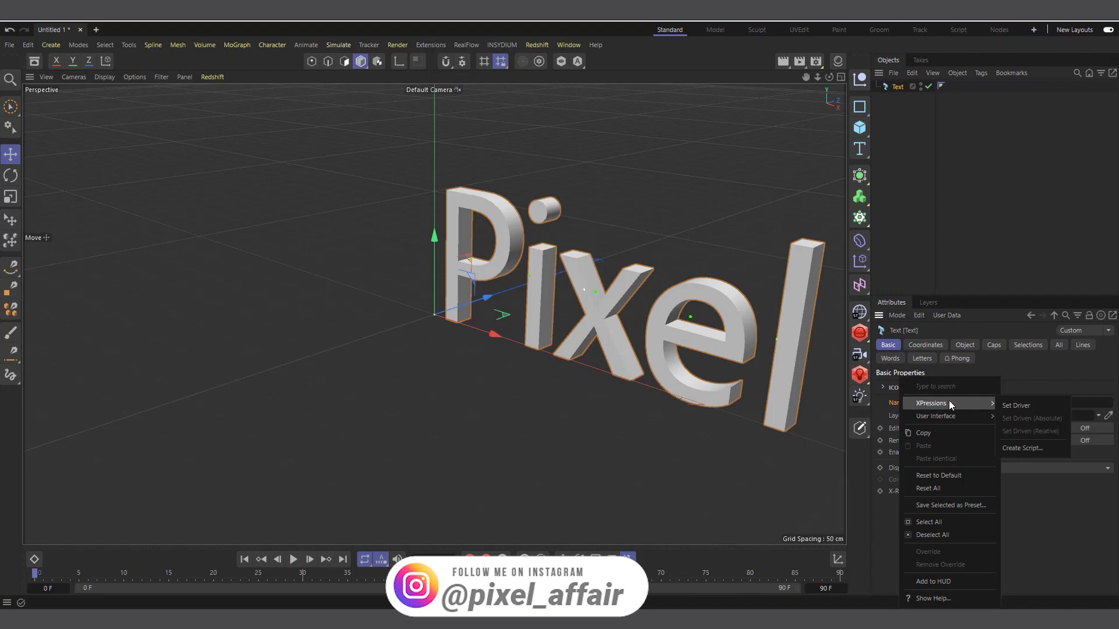
click(1023, 405)
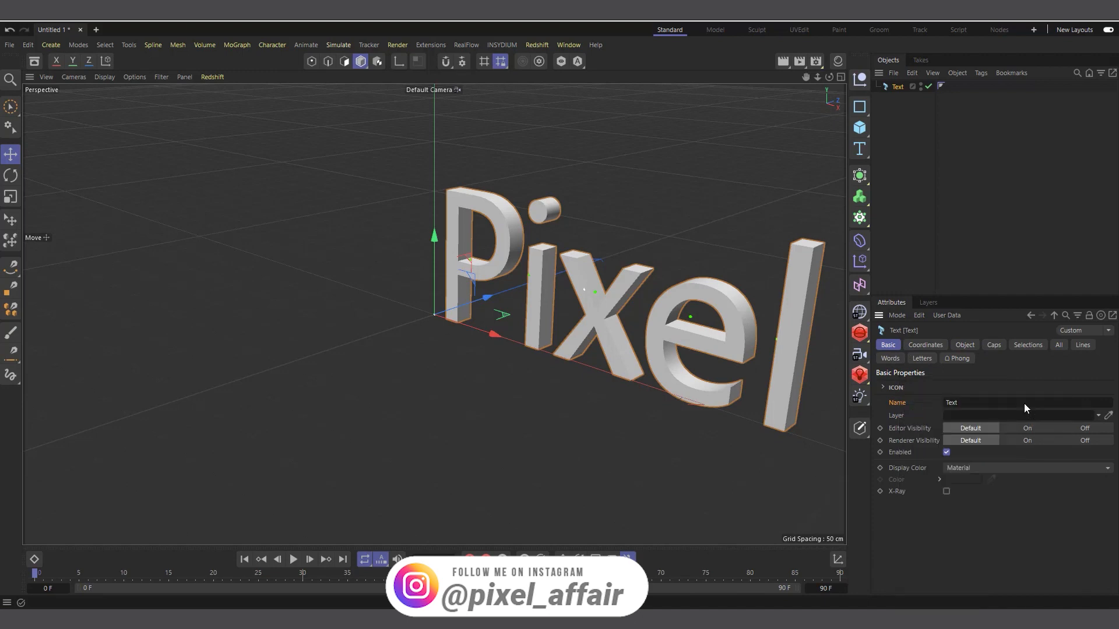
click(966, 345)
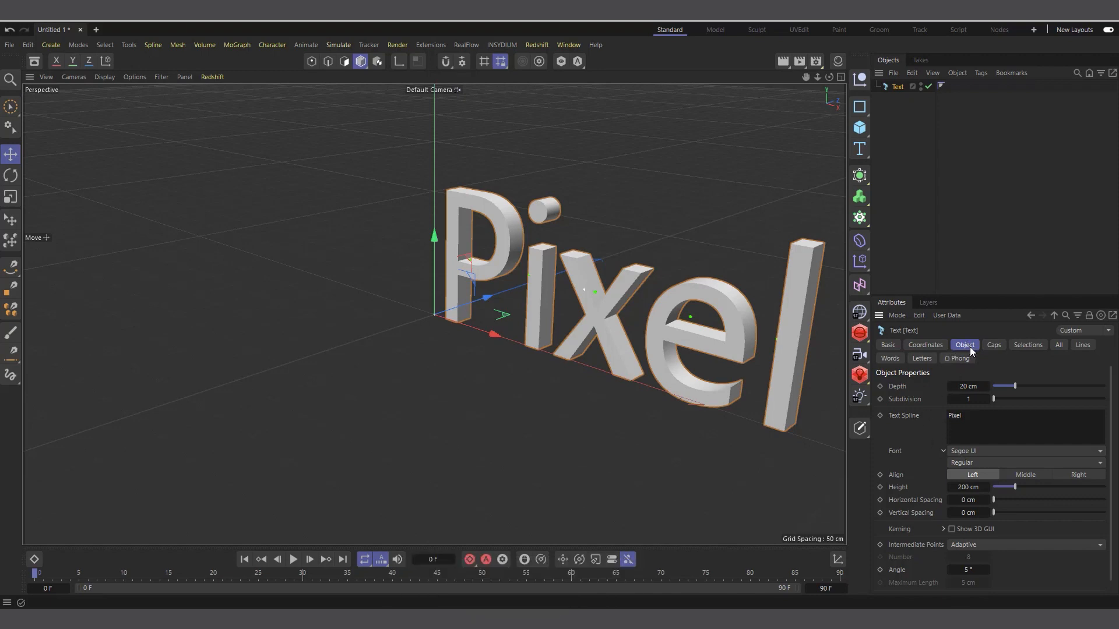
right_click(903, 415)
mouse_move(958, 390)
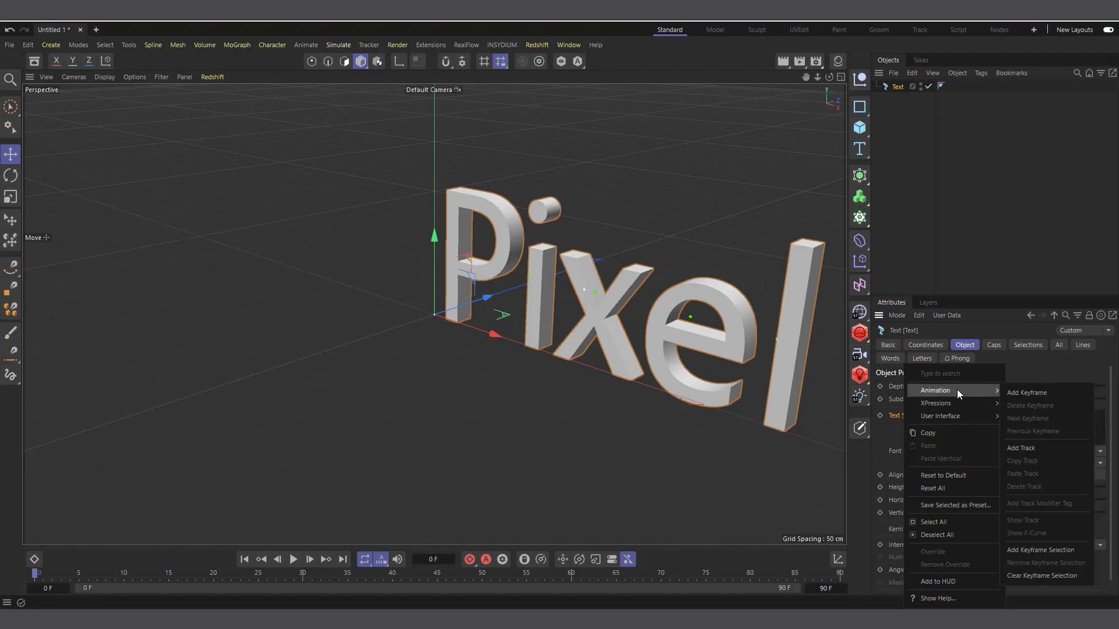
click(1042, 418)
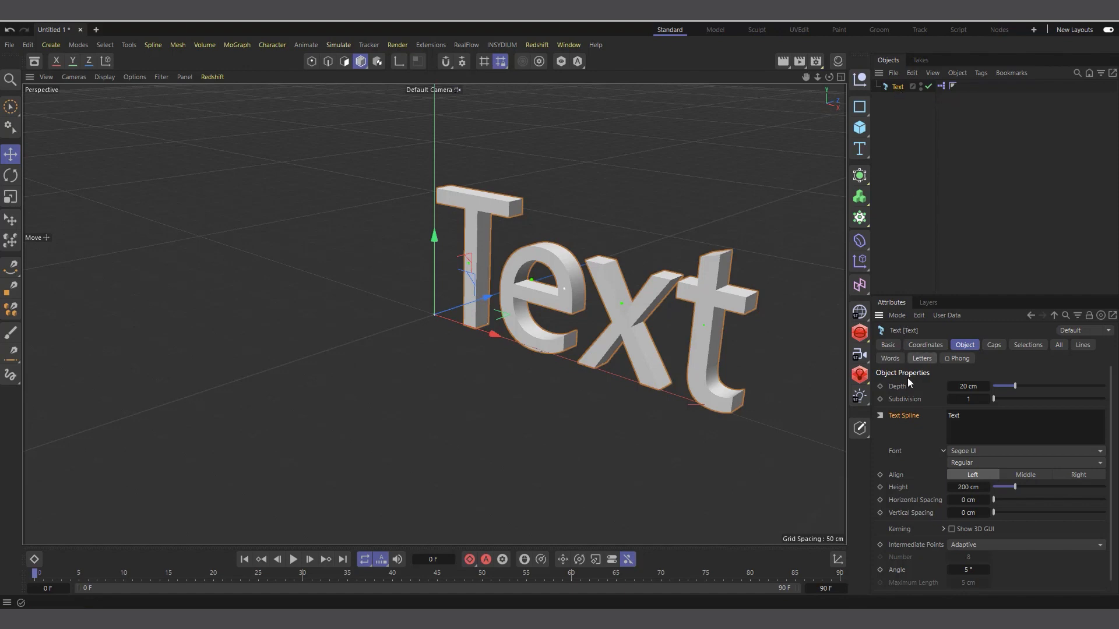
Rename the text object as Pixel in its Basic properties to test the link with Text Spline.
click(890, 346)
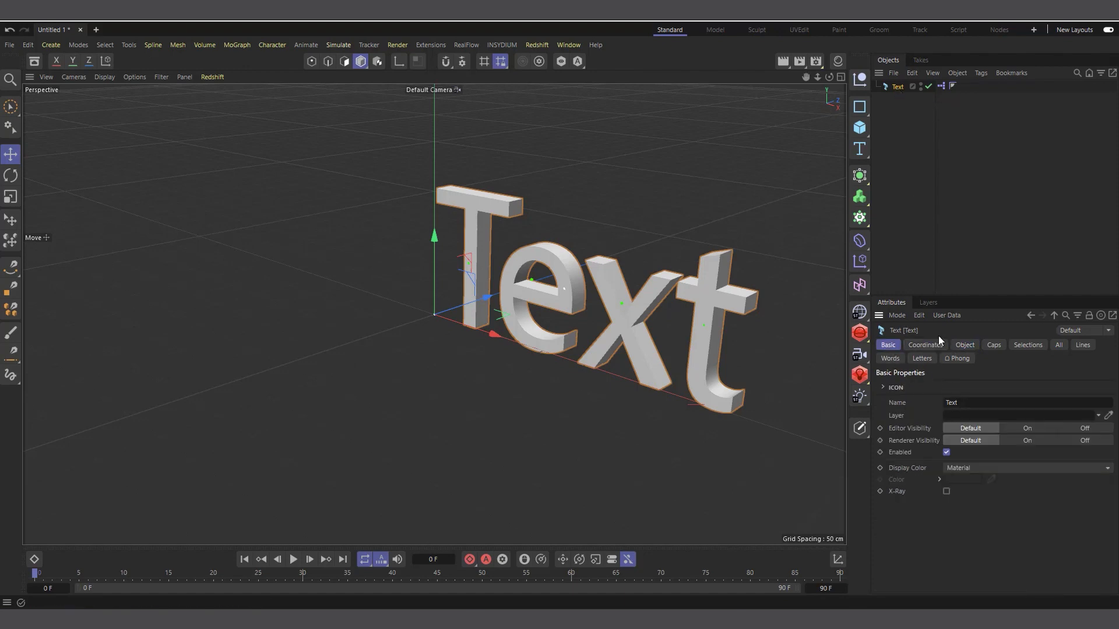
click(965, 345)
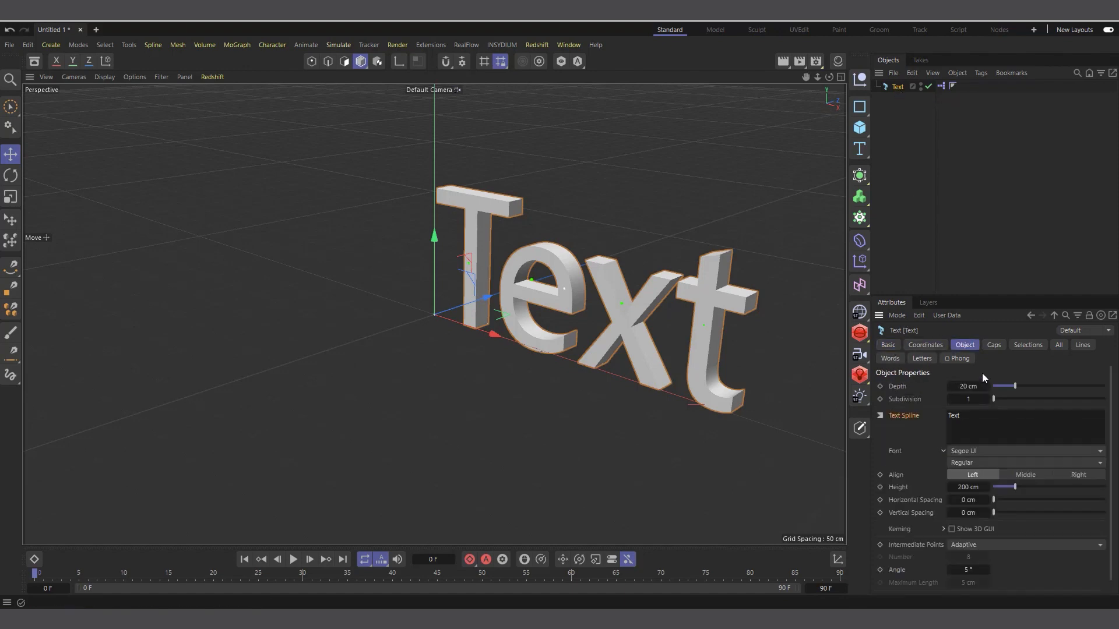
click(889, 344)
click(974, 403)
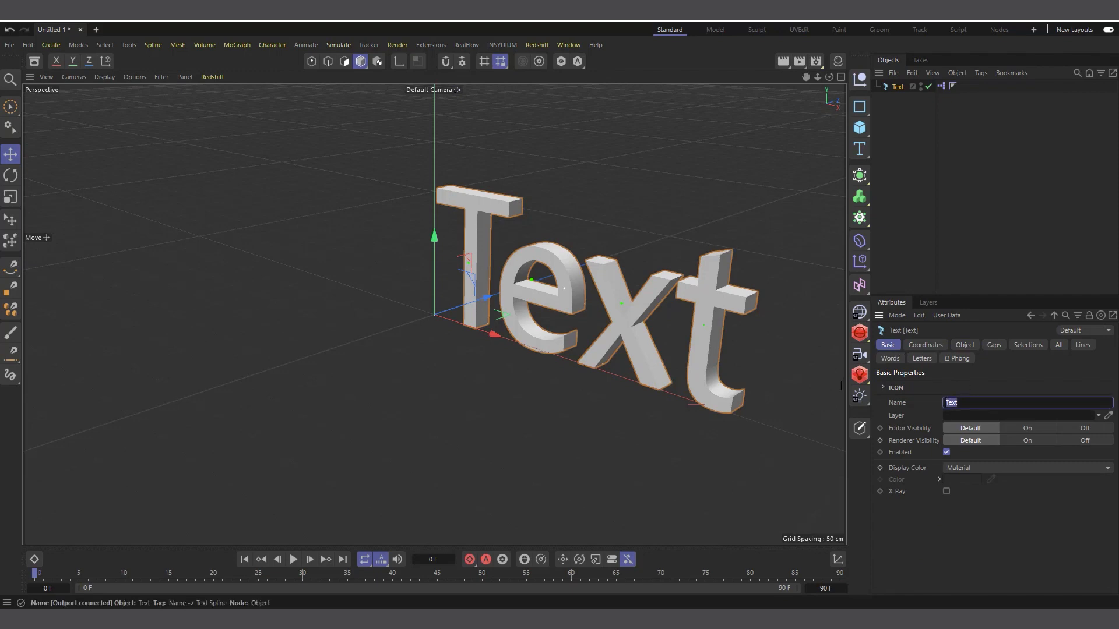
text(F)
text(ixel)
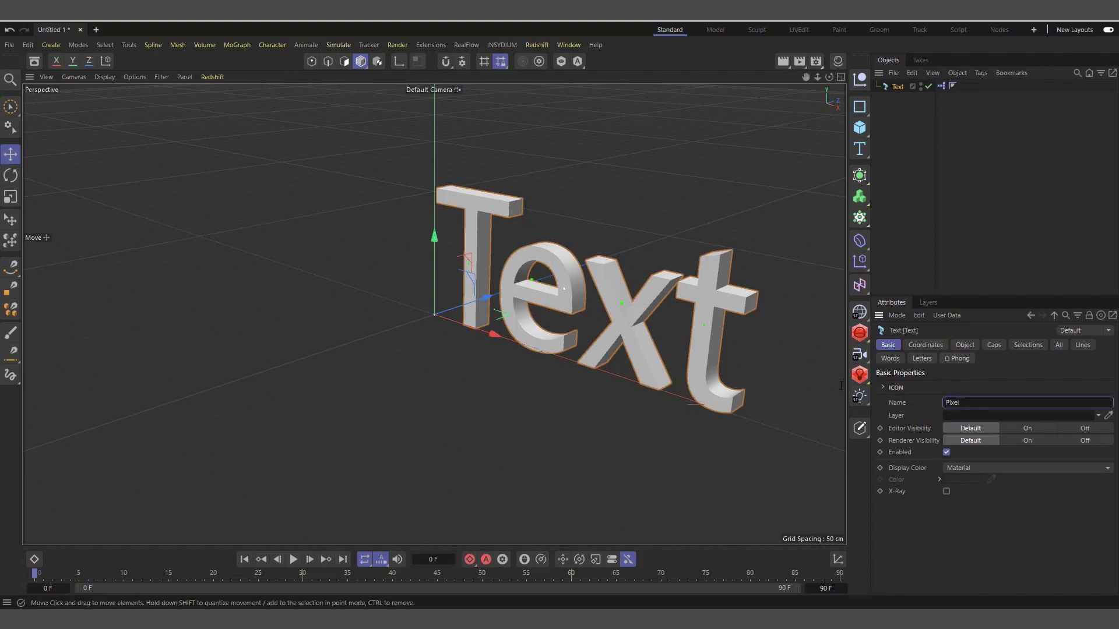
key(Return)
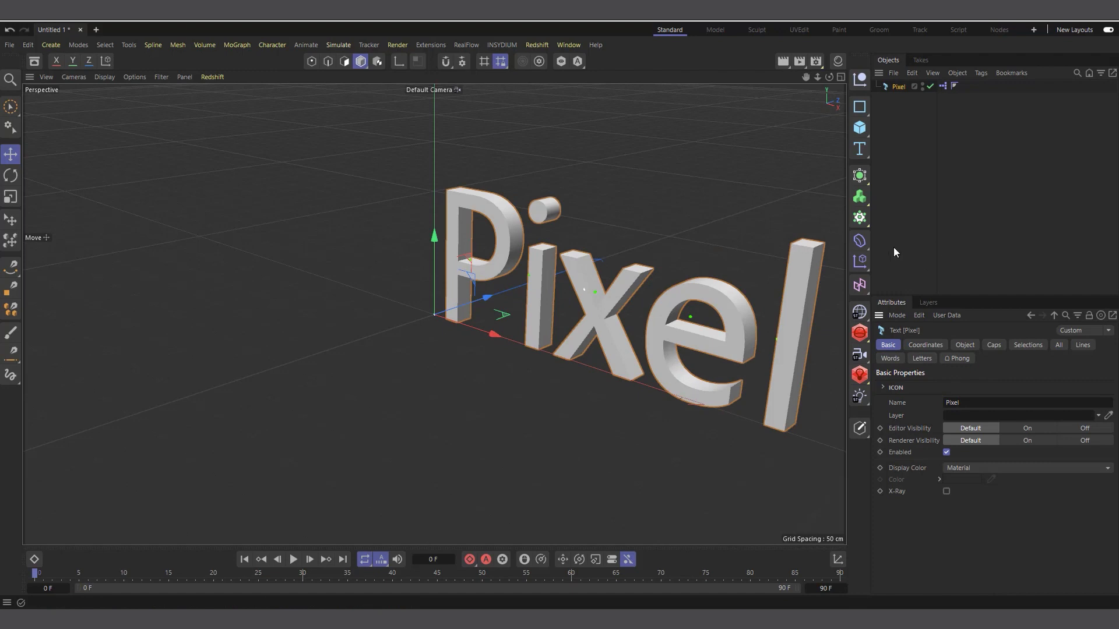
Rename the text object as Affair in the object list and deselect it.
double_click(900, 88)
text(Affair)
click(977, 147)
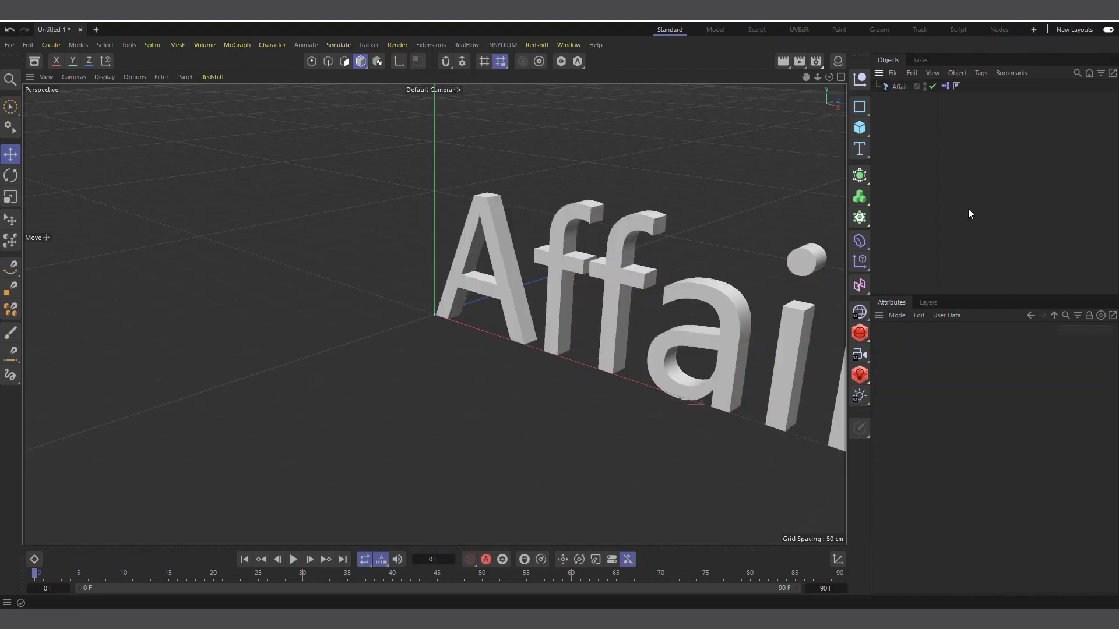
scroll(321, 357, down, 5)
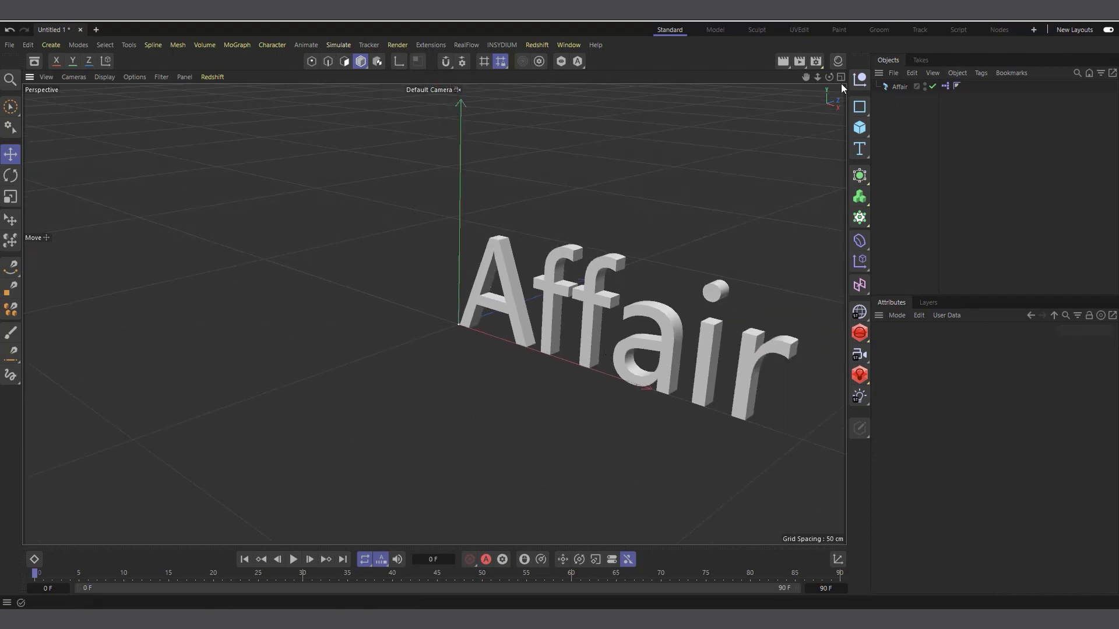
drag(829, 76, 813, 81)
scroll(786, 302, up, 2)
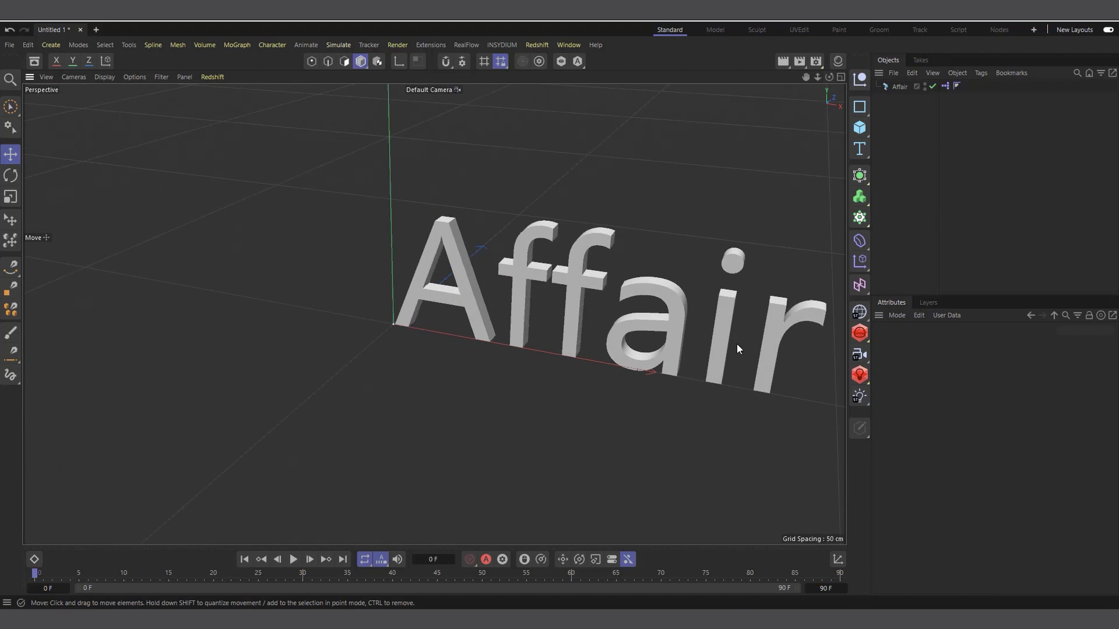
click(901, 87)
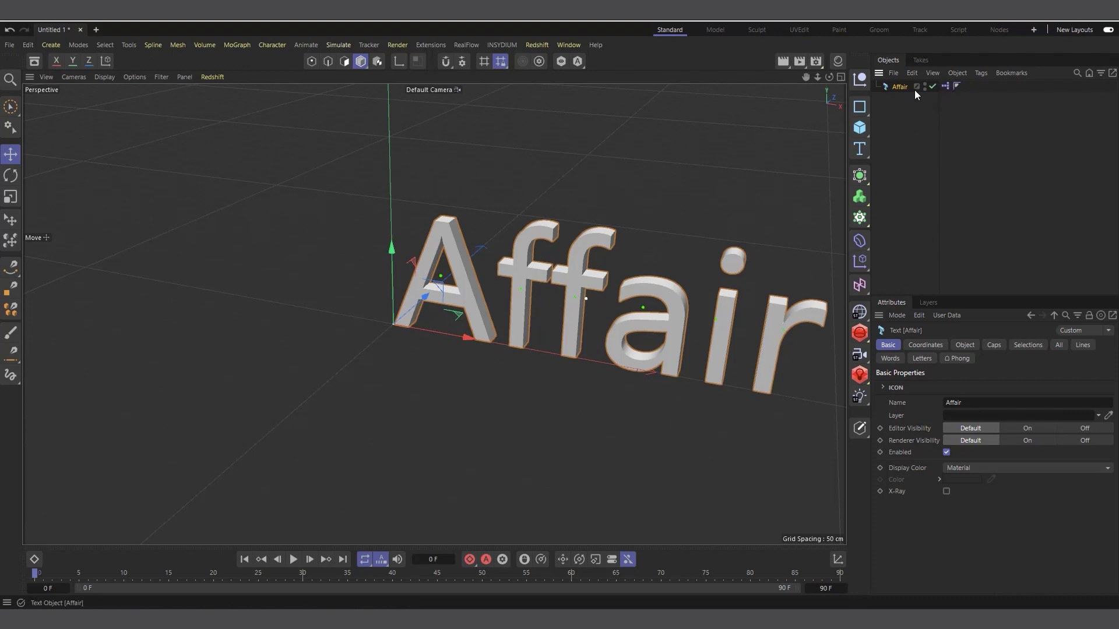
drag(829, 76, 756, 70)
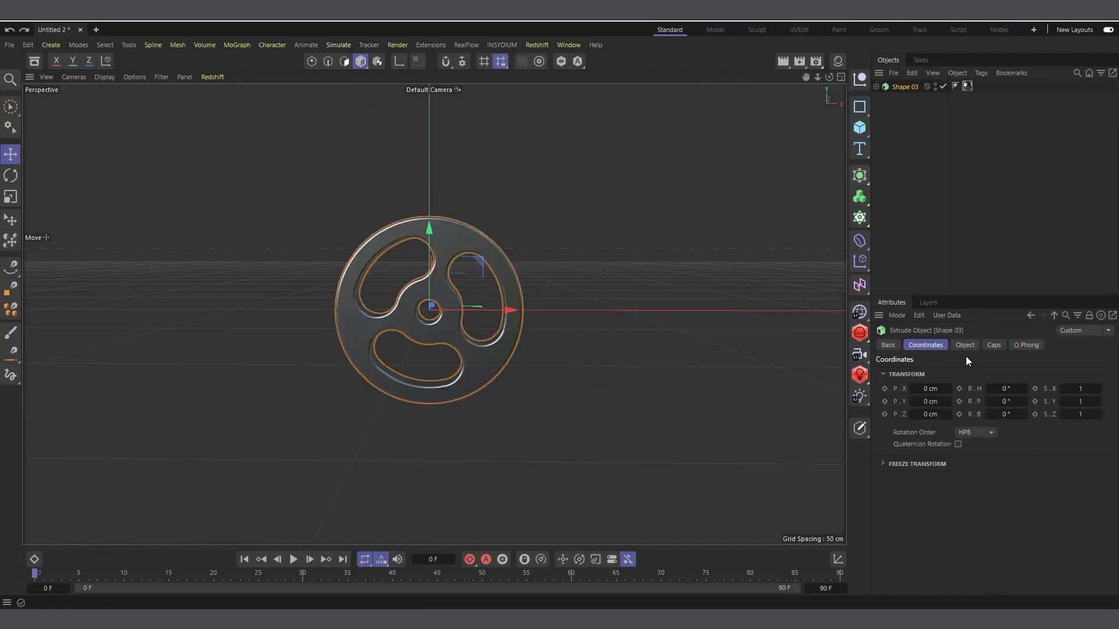
Try rotating the Shape 03 wheel to an R.B angle of 20° and undo the rotation.
mouse_move(938, 386)
mouse_down()
mouse_move(985, 386)
mouse_move(892, 387)
mouse_move(938, 387)
mouse_up()
drag(1007, 415, 1022, 415)
right_click(1021, 417)
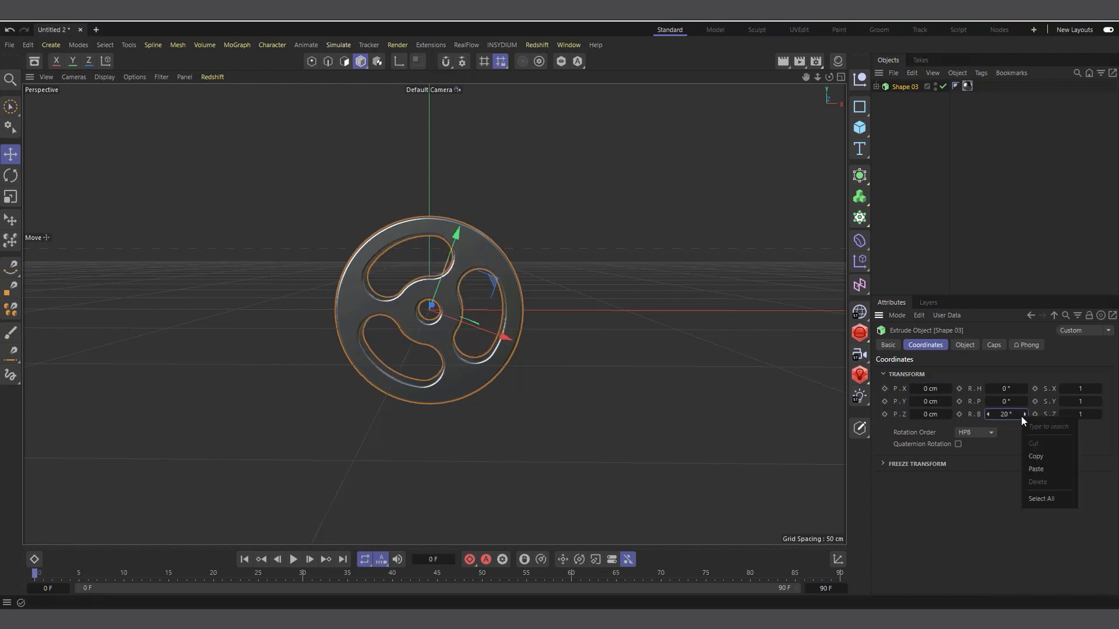
key(Escape)
key(ctrl+z)
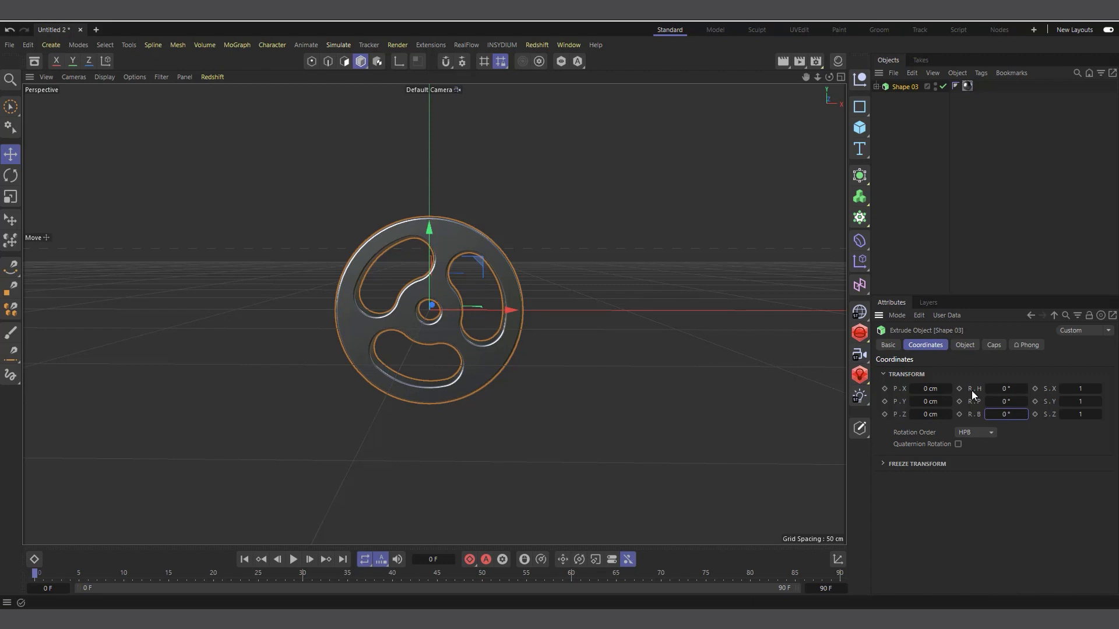
Set the wheel's P.X position as driver and its R.B rotation as driven (absolute) through XPressions.
right_click(904, 390)
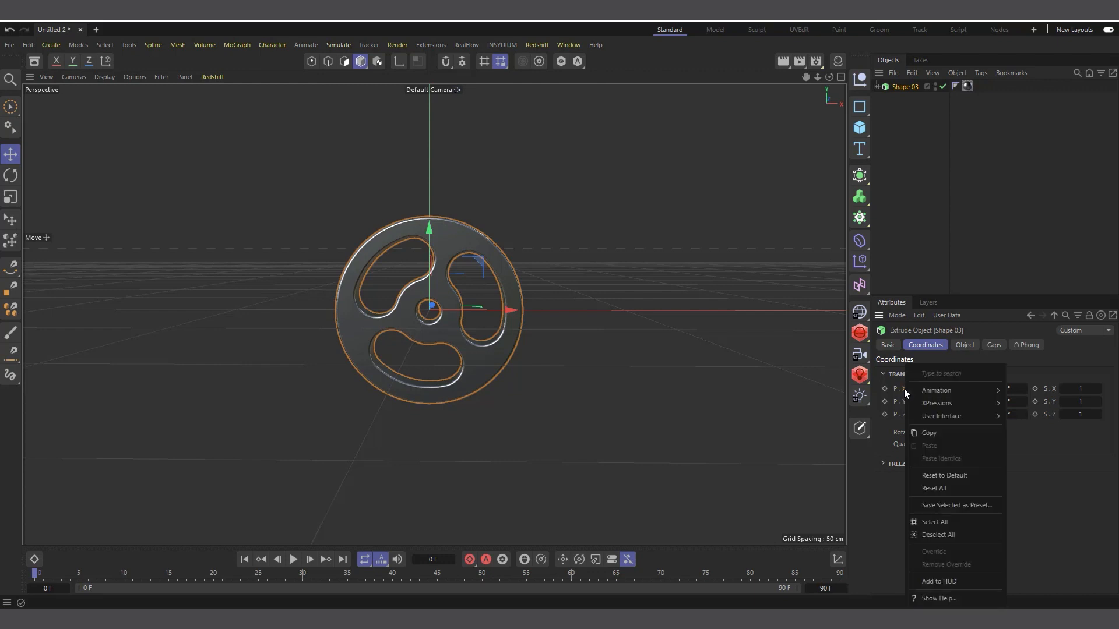
mouse_move(925, 404)
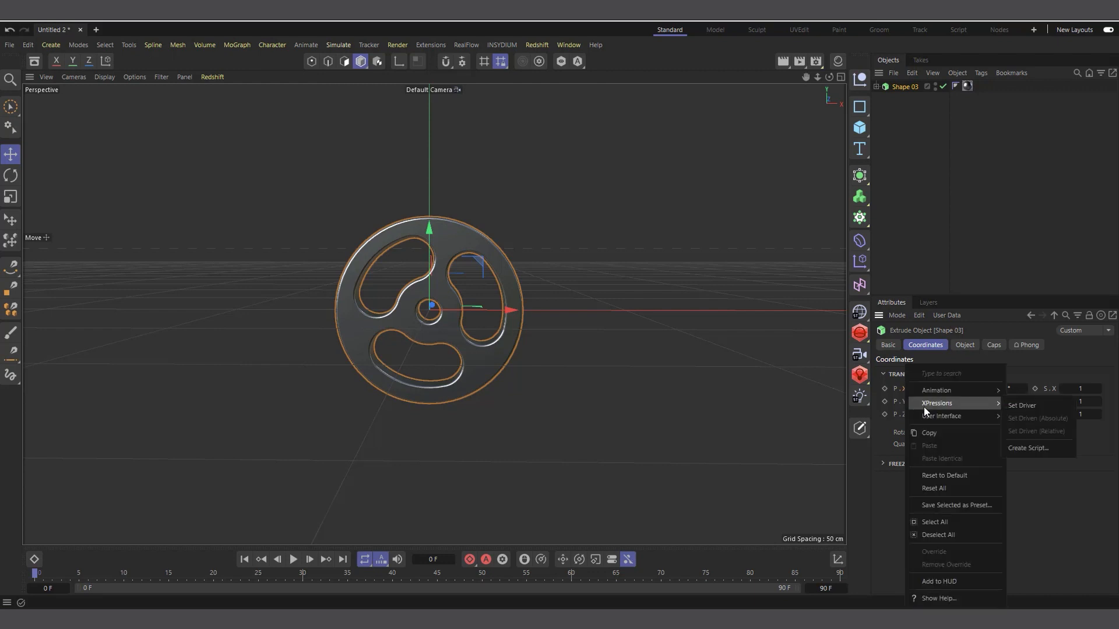
click(1023, 405)
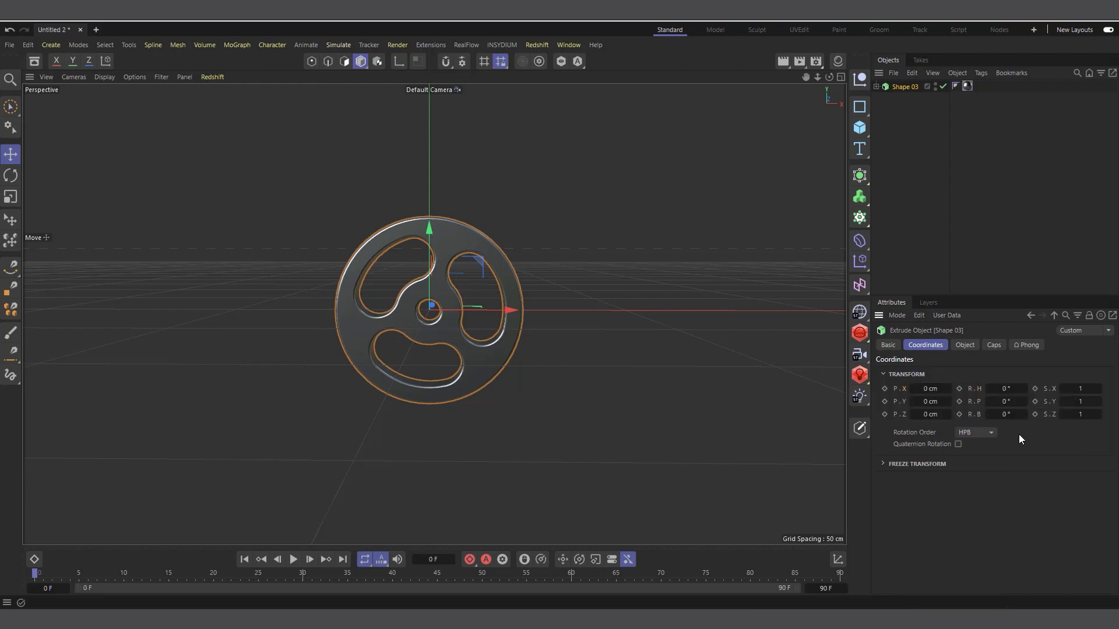
right_click(979, 416)
mouse_move(1017, 407)
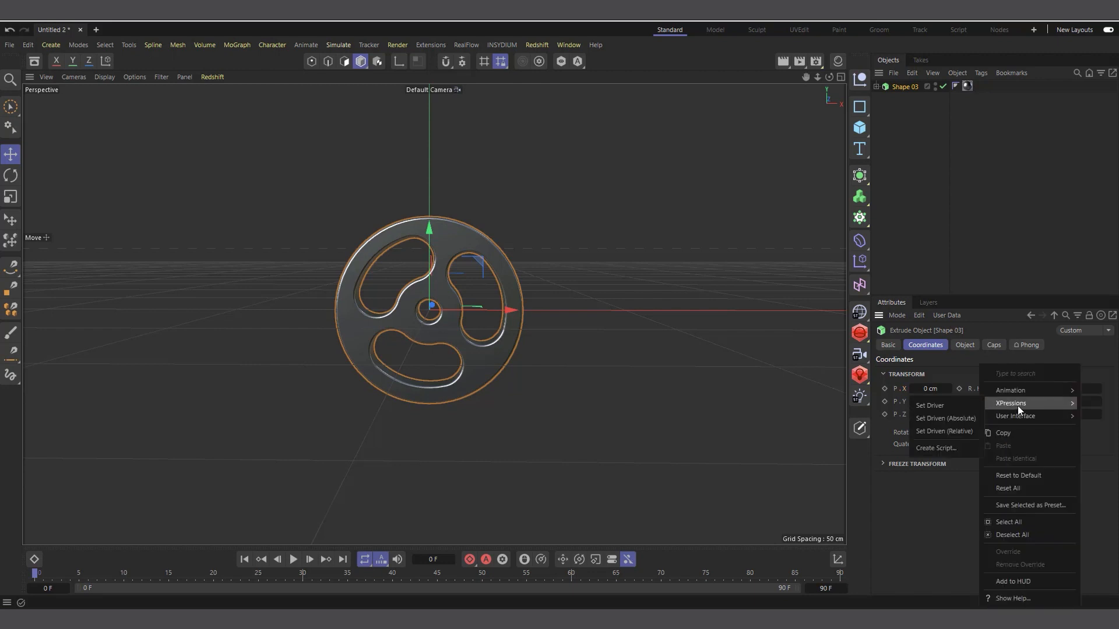
click(946, 420)
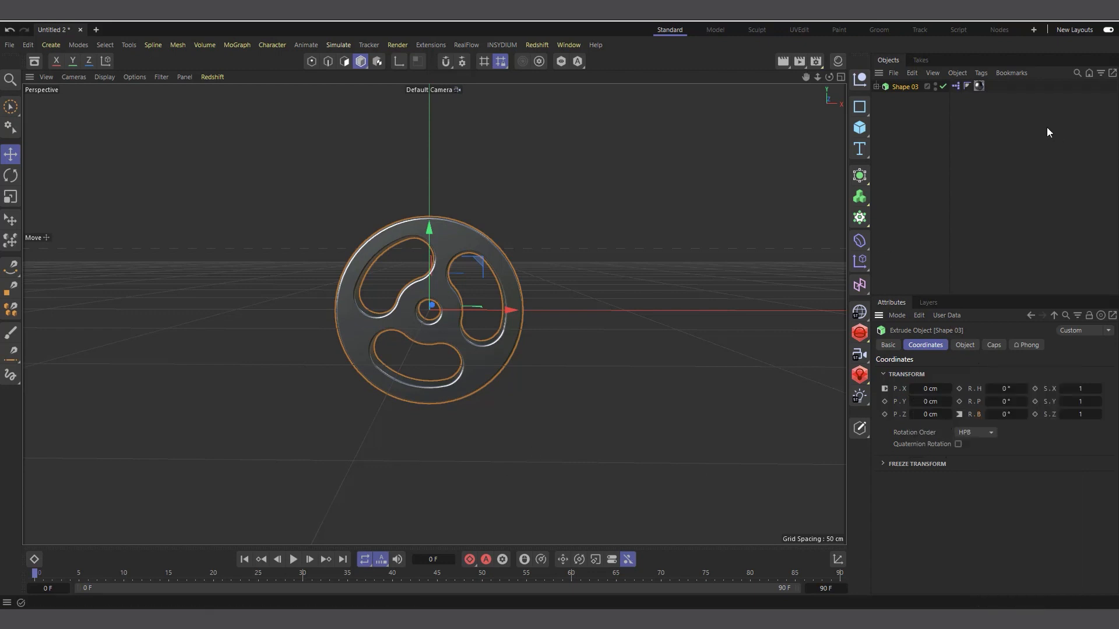
Try shifting the wheel's P.X position to test its link with the rotation, and reset P.X to 0 cm.
mouse_move(926, 395)
mouse_down()
mouse_move(972, 395)
mouse_move(884, 388)
mouse_move(945, 389)
mouse_move(886, 389)
mouse_move(939, 389)
mouse_move(924, 388)
mouse_up()
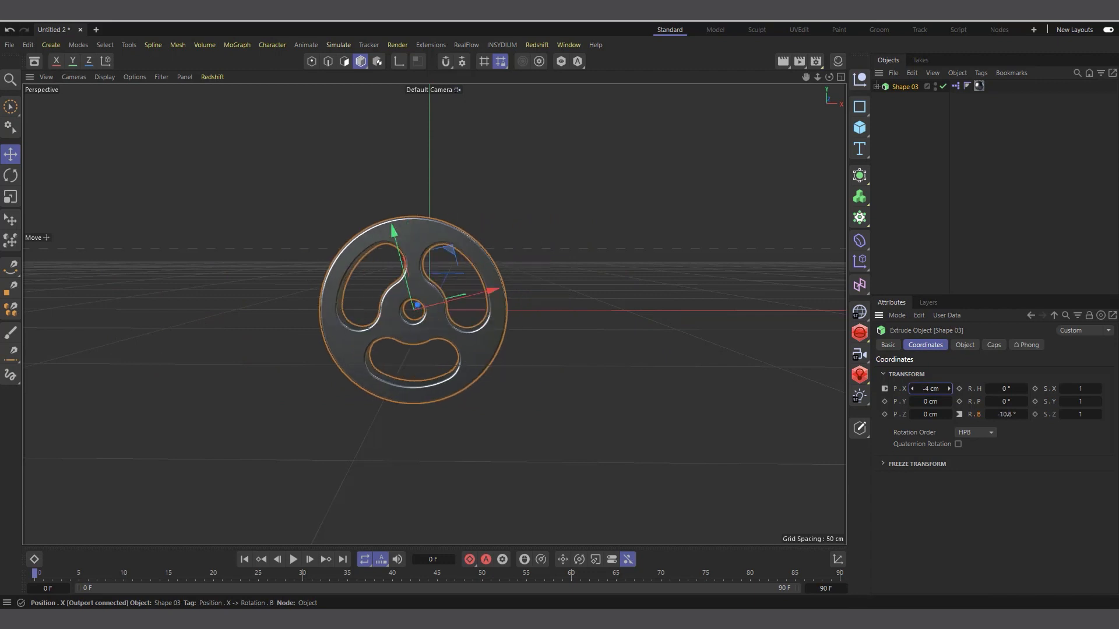
right_click(949, 390)
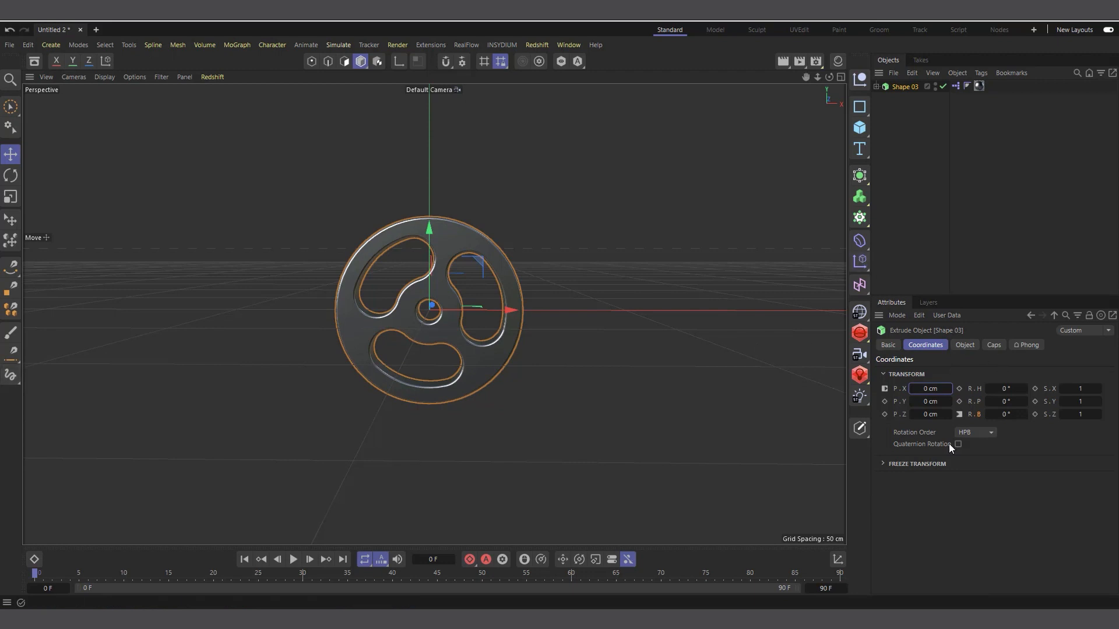
Add a cube in a new project and move it to about -231 cm along X.
click(94, 29)
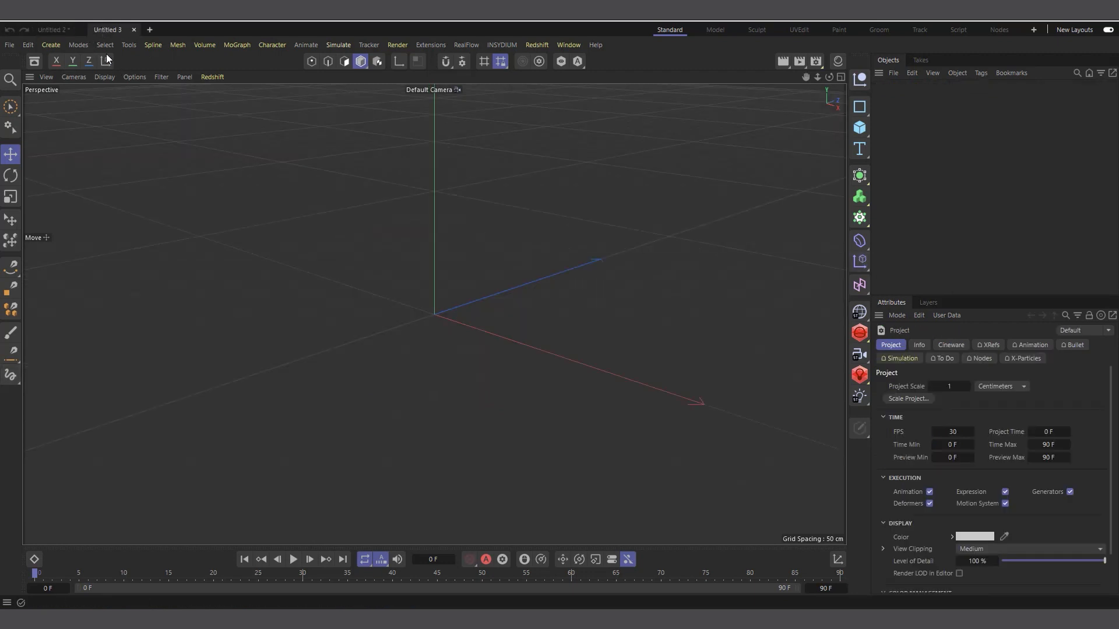
click(863, 128)
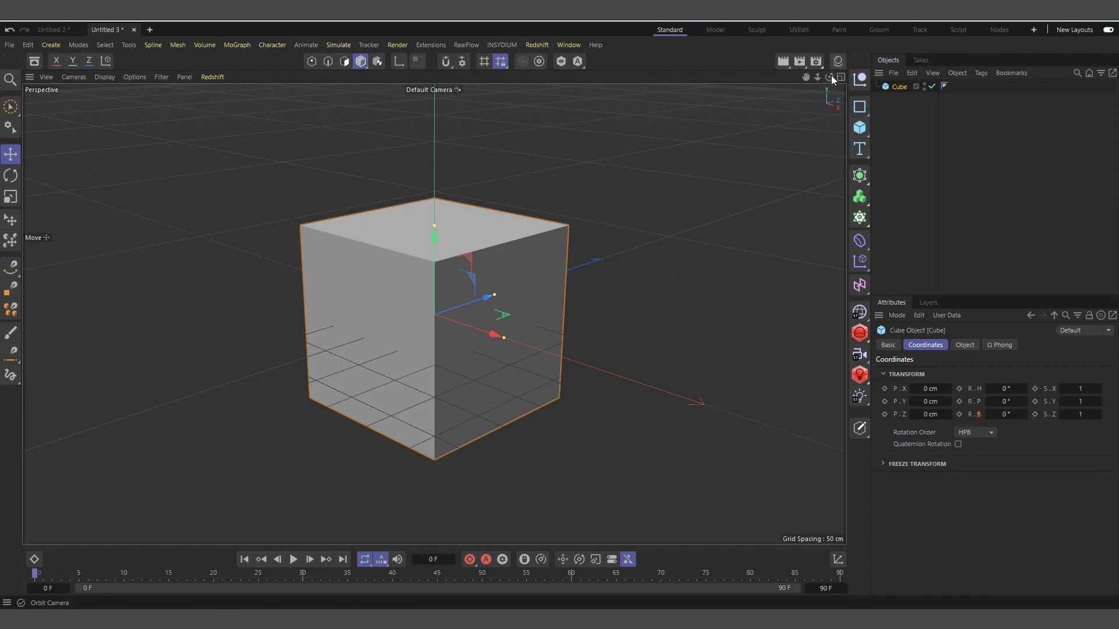
drag(830, 77, 915, 54)
drag(408, 335, 245, 343)
Add a sphere on the opposite side of the cube, at about 281 cm along X.
click(860, 127)
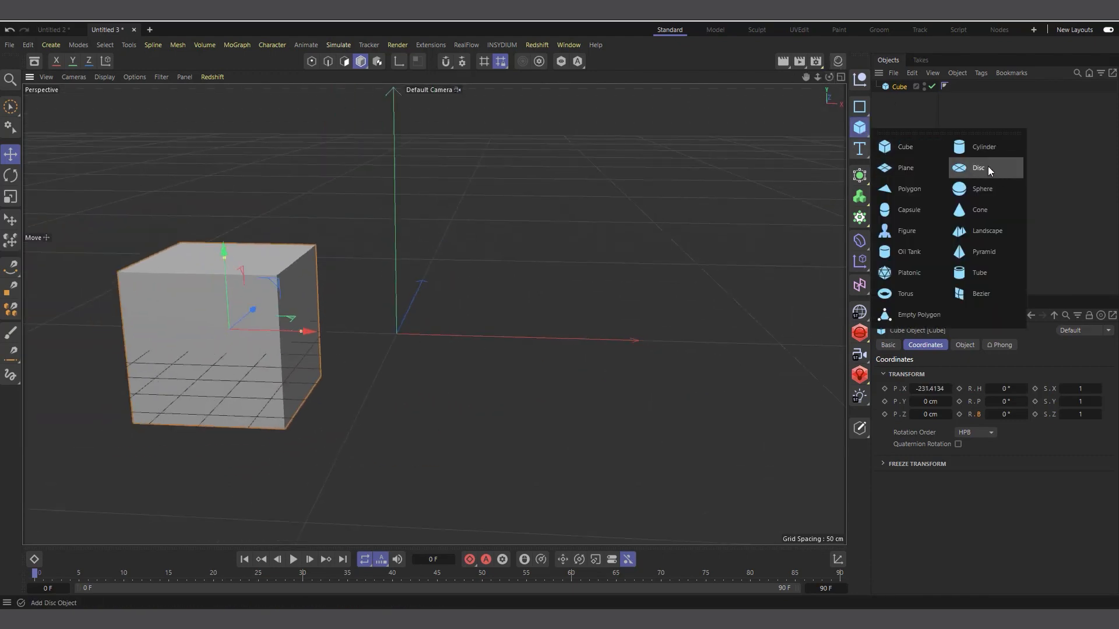
click(983, 189)
drag(453, 340, 558, 354)
key(ctrl+z)
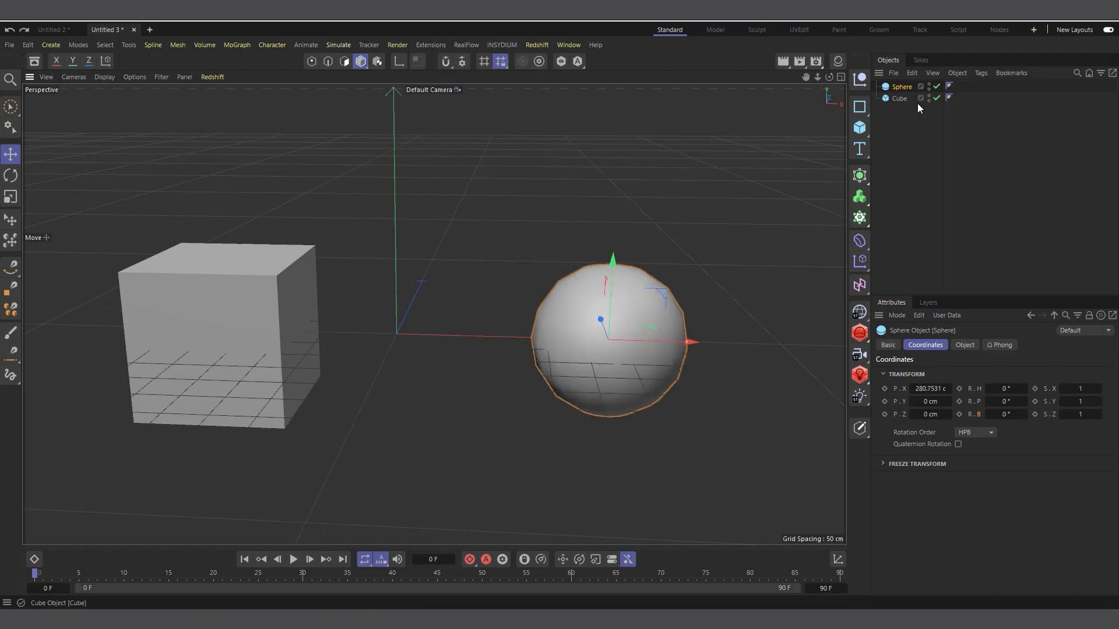
drag(683, 343, 647, 369)
key(ctrl+z)
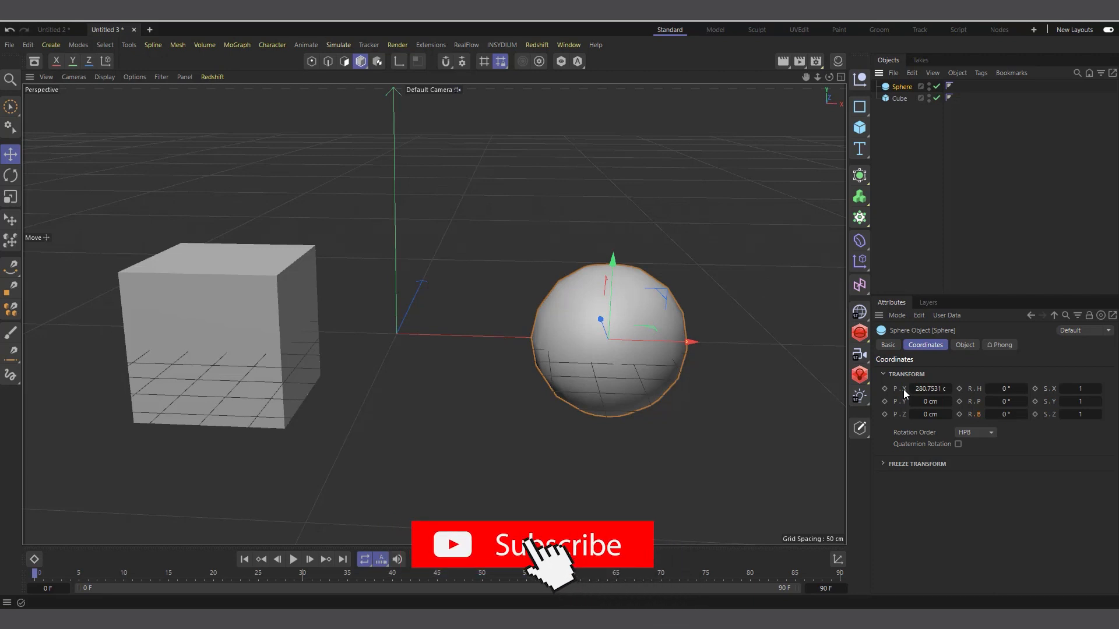
Set the sphere's P.X position as driver and the cube's P.Y position as driven (absolute) through XPressions.
right_click(904, 390)
mouse_move(940, 404)
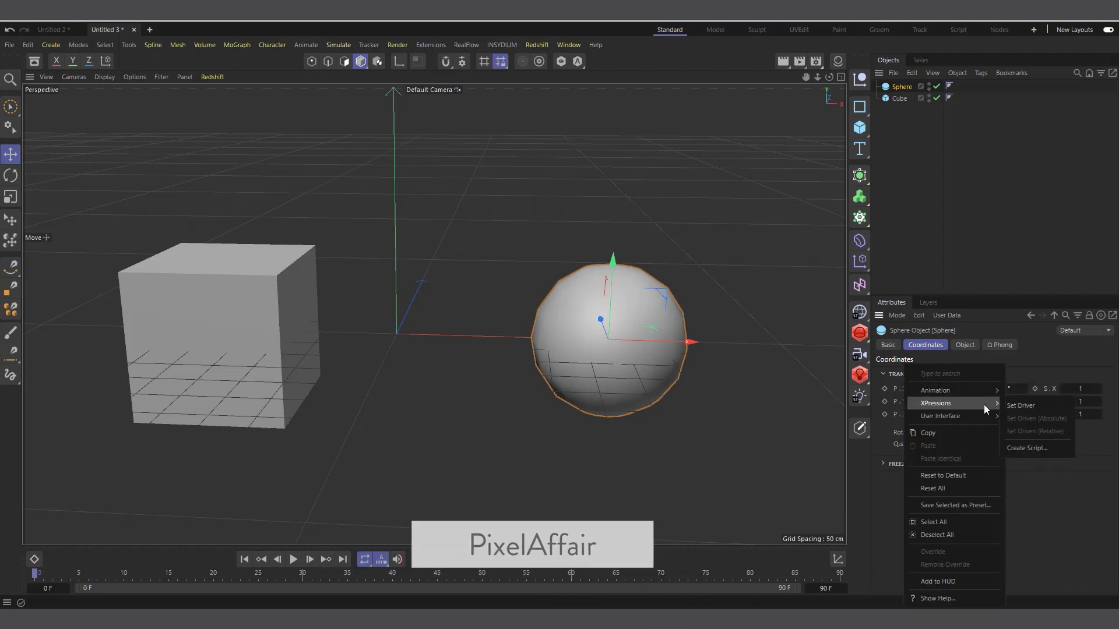
click(1020, 405)
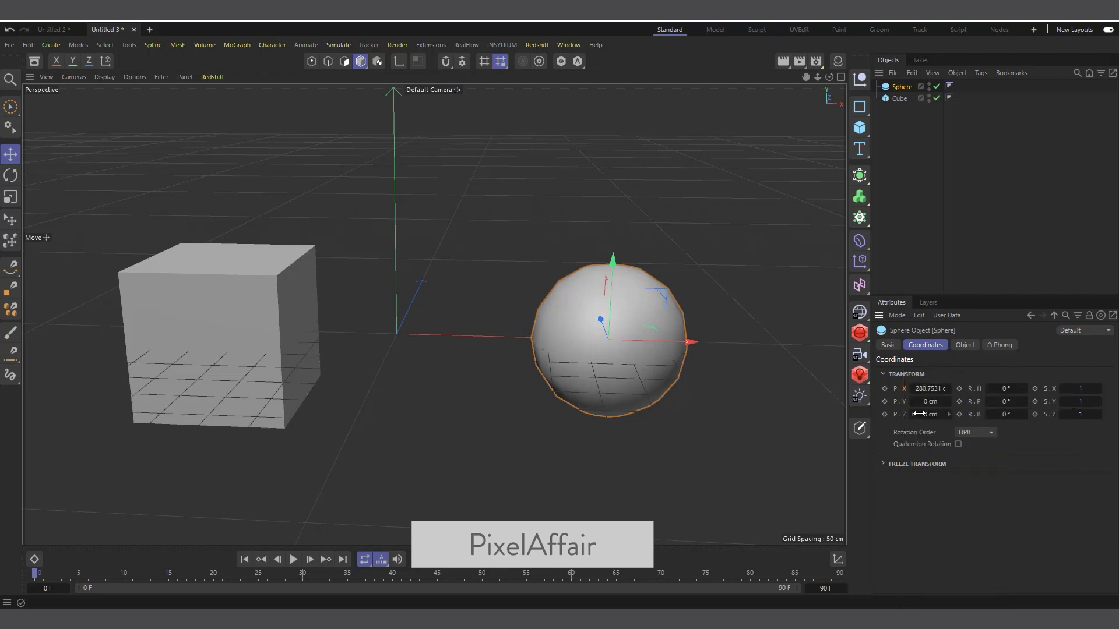
click(898, 99)
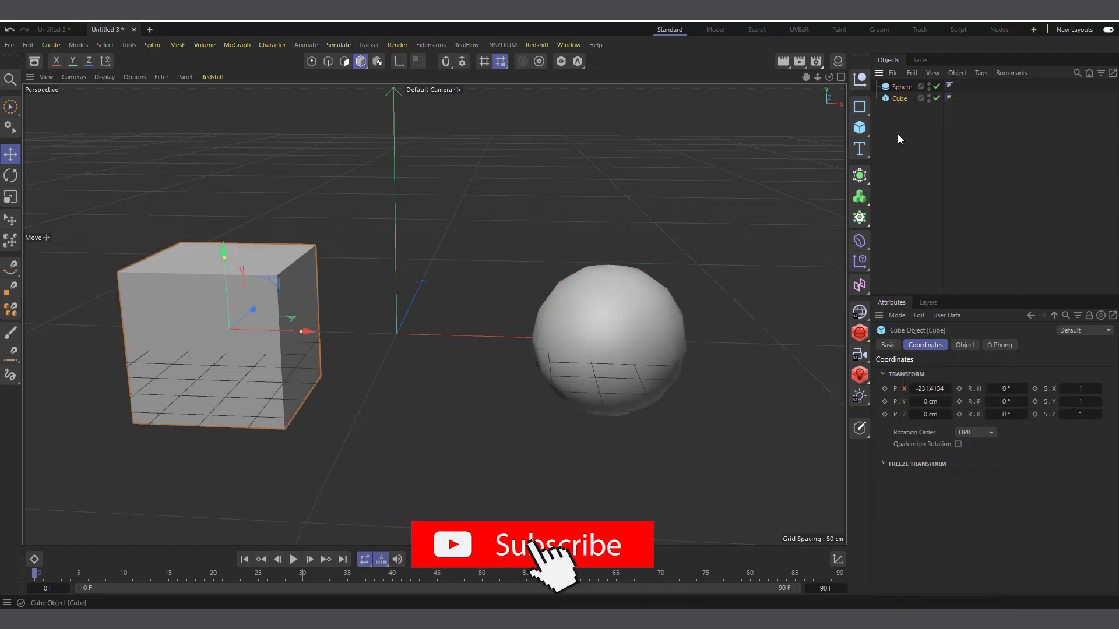
right_click(904, 408)
mouse_move(951, 405)
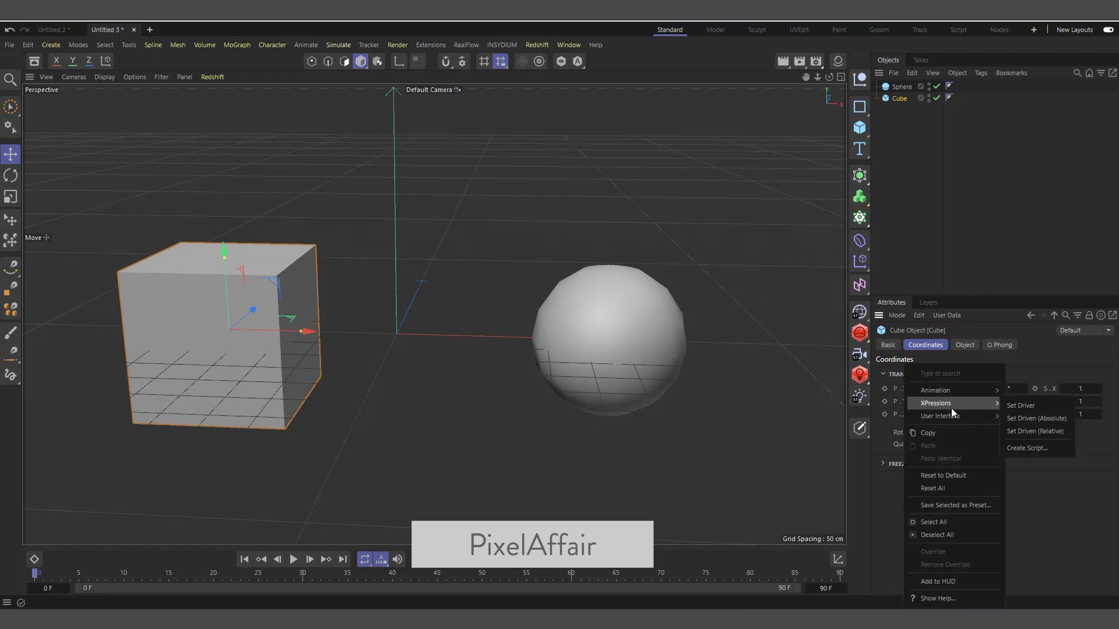
click(1028, 418)
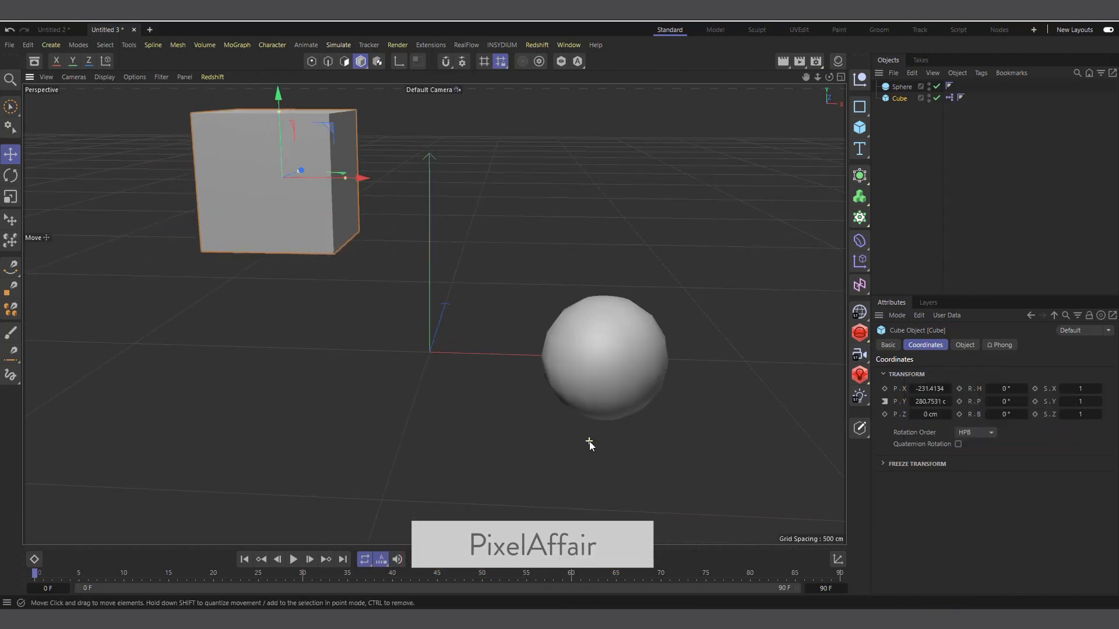
Set the sphere's P.X position to 300 cm to test the link with the cube.
drag(828, 78, 823, 69)
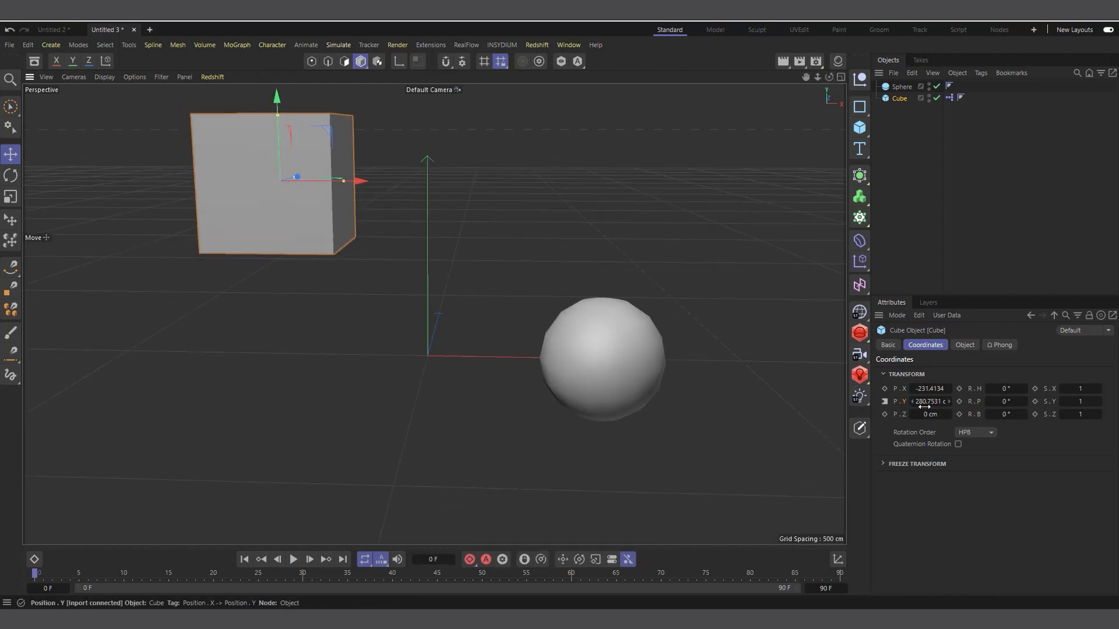
click(902, 86)
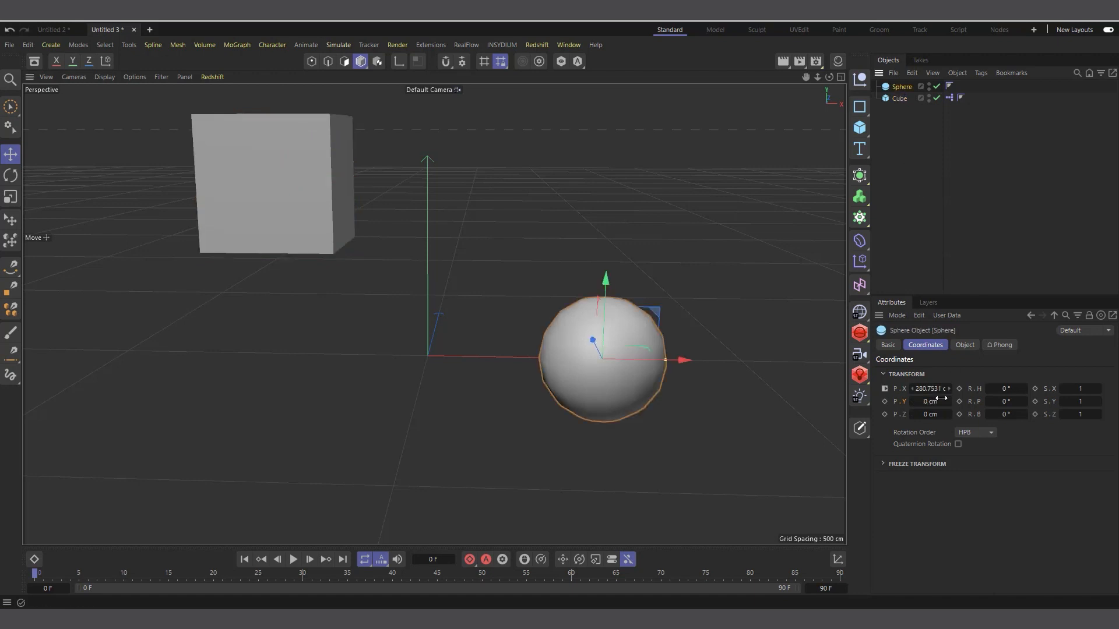
click(927, 388)
text(300)
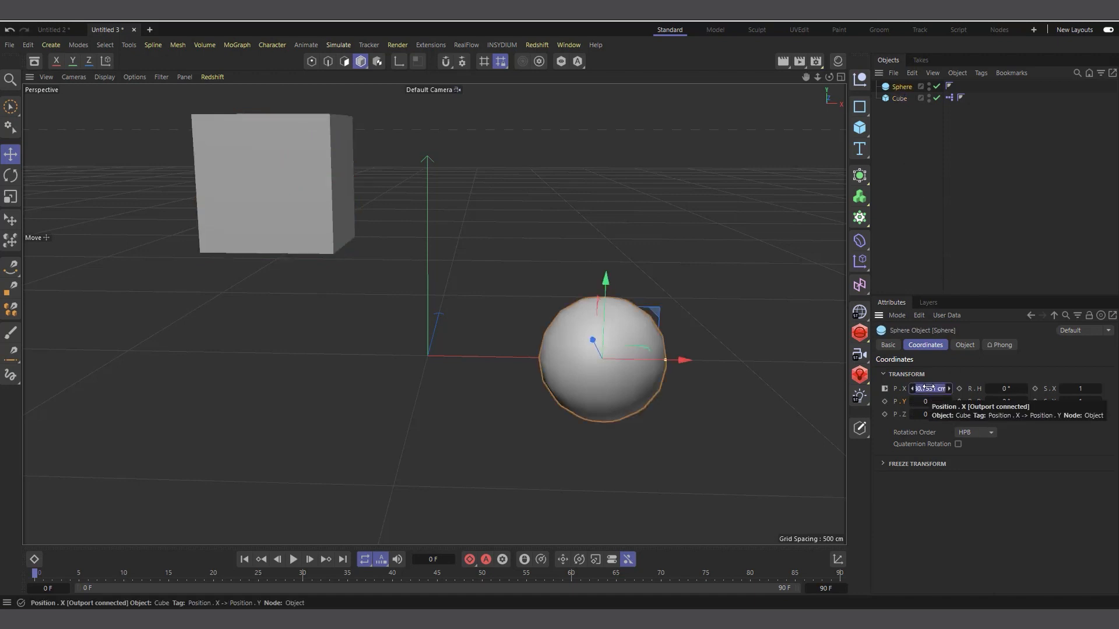
key(Return)
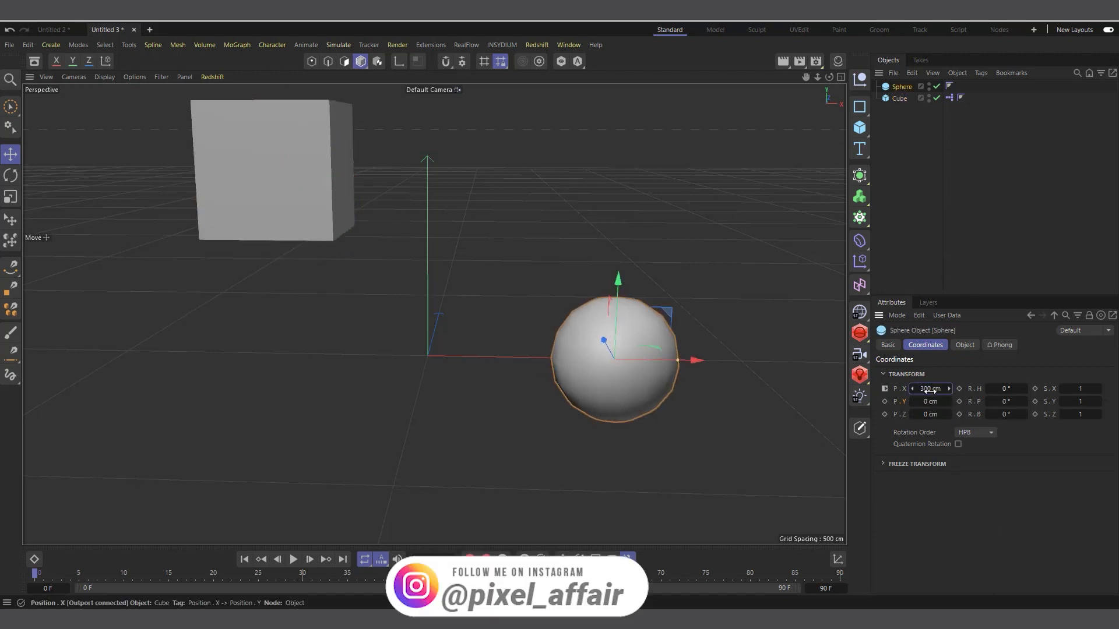
Check the cube's coordinates and move the sphere along X to about 142 cm.
click(900, 99)
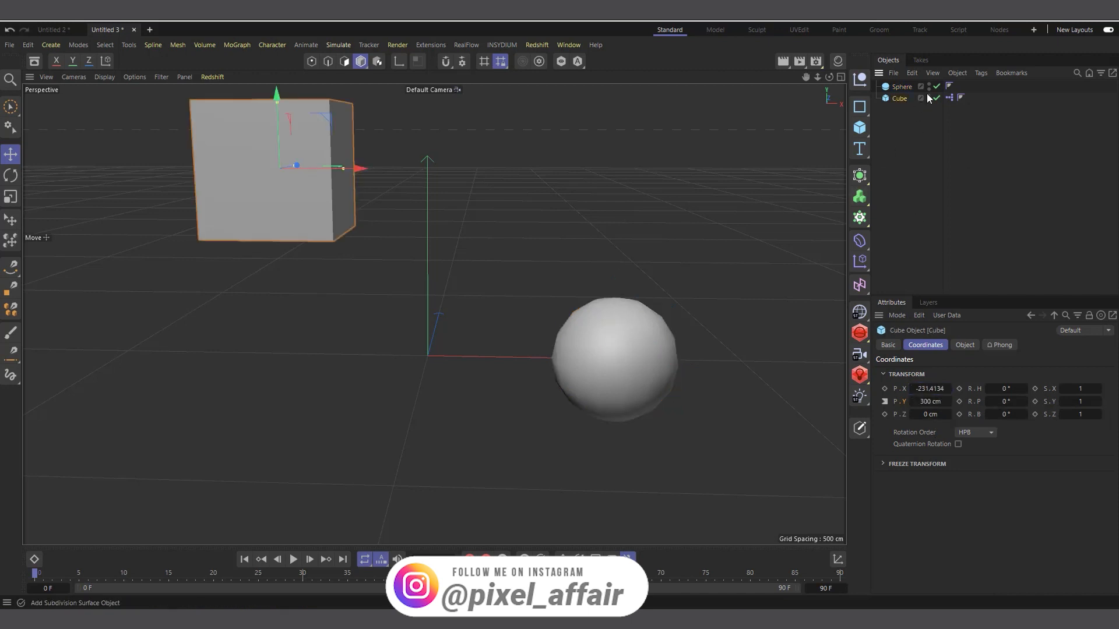
click(901, 86)
drag(637, 378, 551, 386)
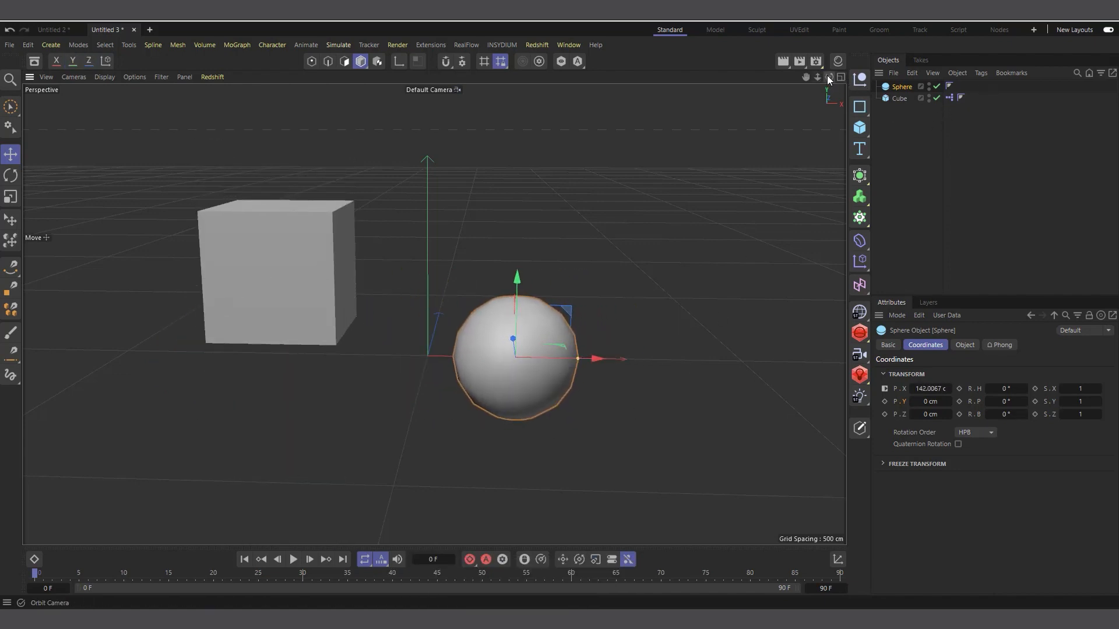
drag(828, 76, 837, 85)
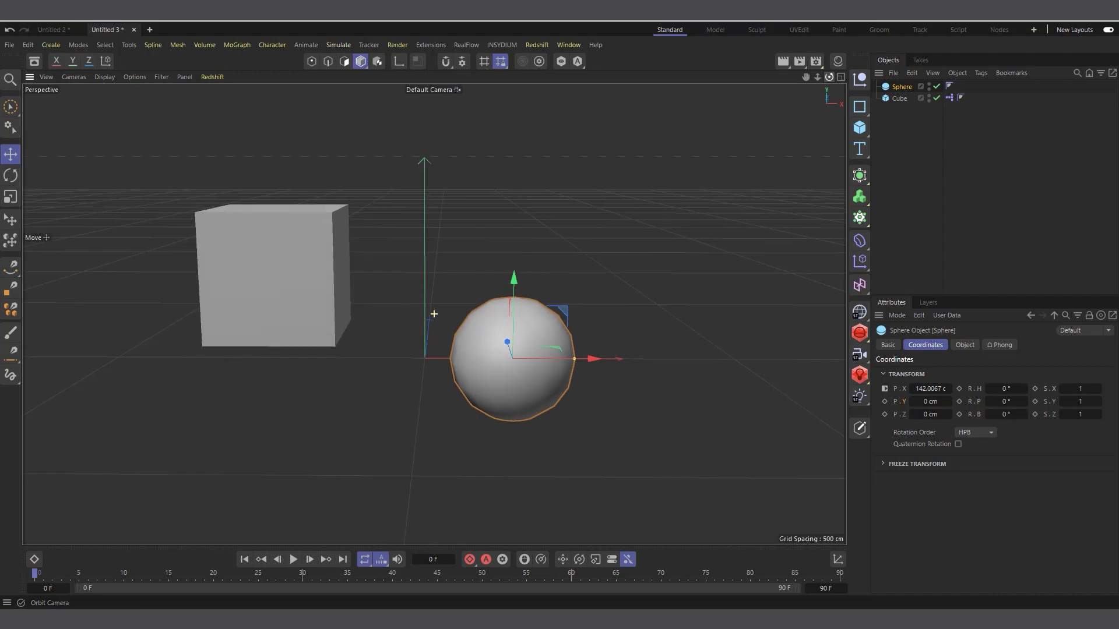
Open the cube's XPresso tag for editing and spread out the Sphere, Range Mapper and Cube nodes.
double_click(949, 99)
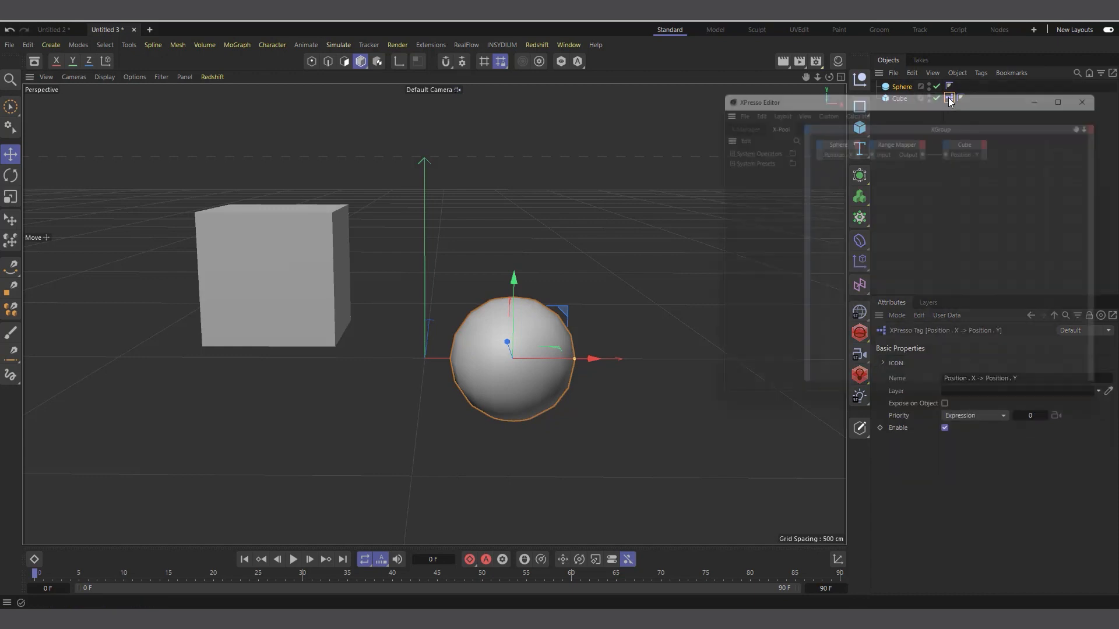
drag(908, 99, 790, 150)
drag(731, 199, 738, 228)
click(827, 219)
drag(861, 192, 887, 209)
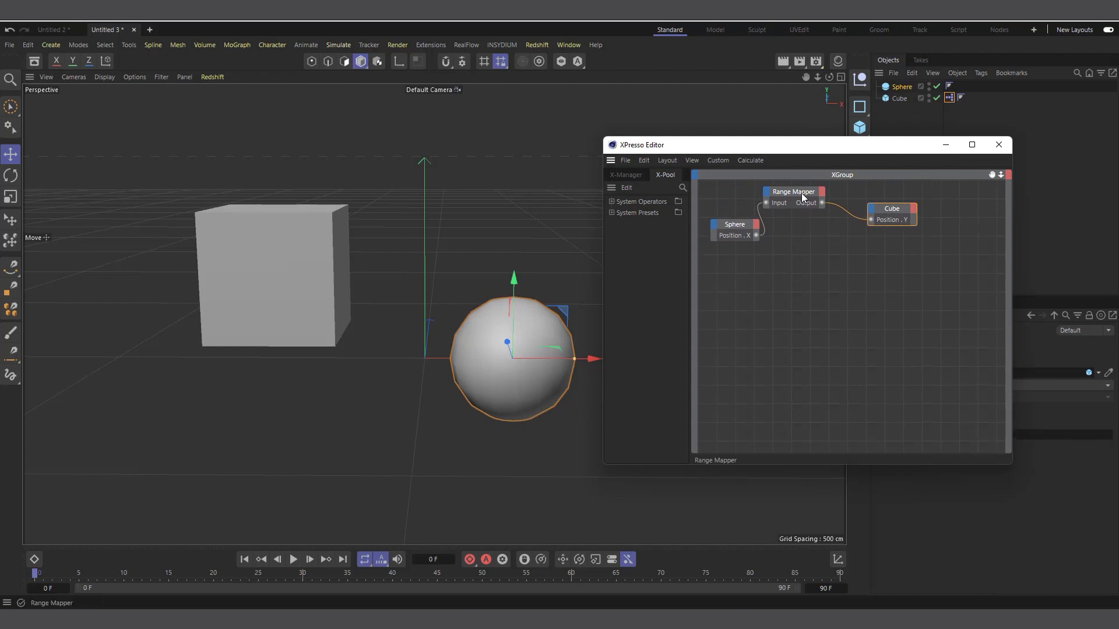
drag(806, 204, 830, 220)
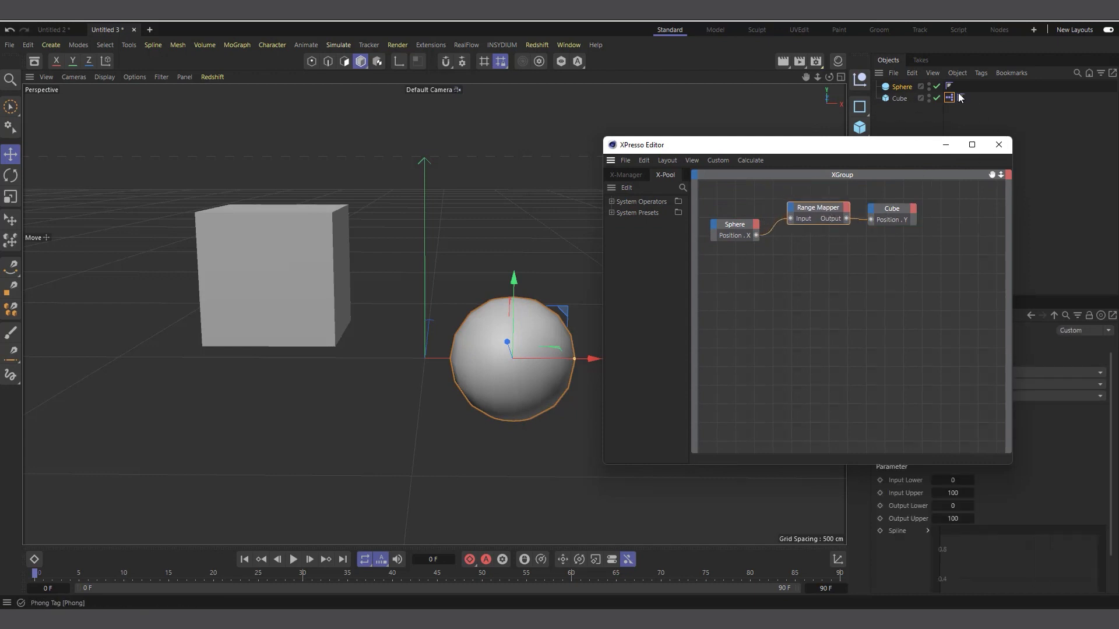
Try adding the sphere and cube objects as extra nodes in the XGroup and delete both nodes.
drag(905, 90, 753, 321)
drag(884, 99, 862, 321)
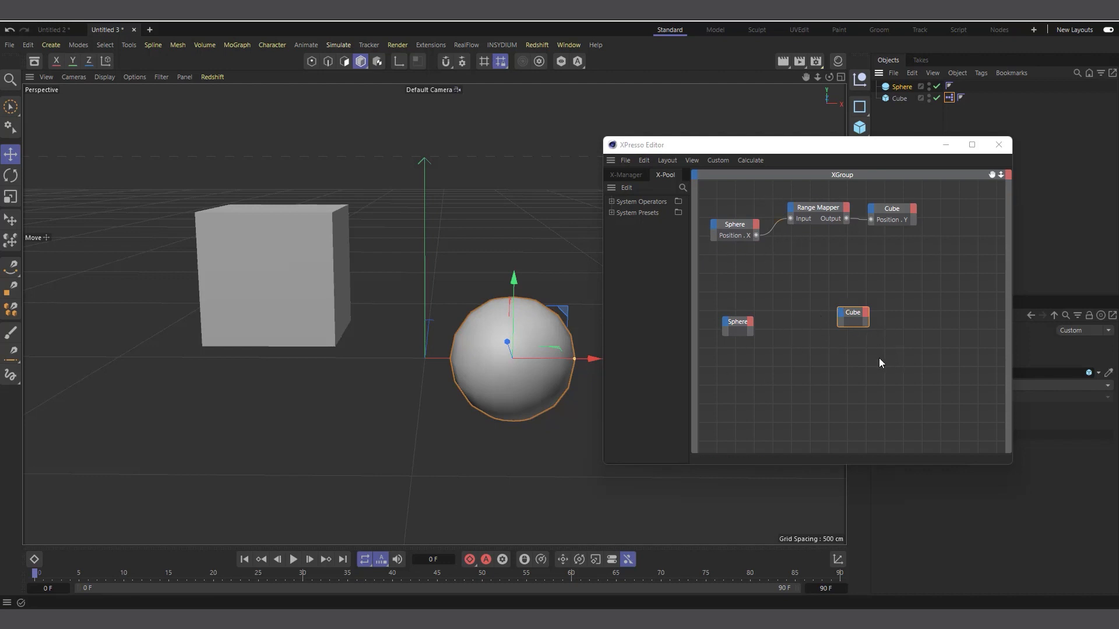
drag(885, 348, 729, 313)
key(Delete)
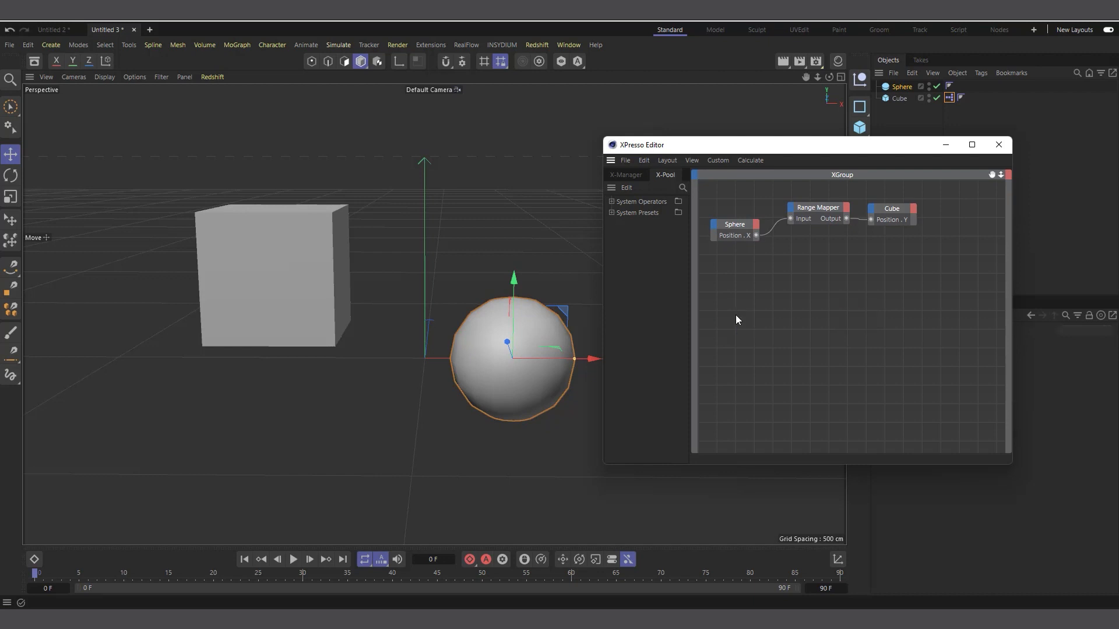
Level the Sphere node with the Cube node and move the Range Mapper node below them.
click(739, 229)
drag(739, 229, 743, 213)
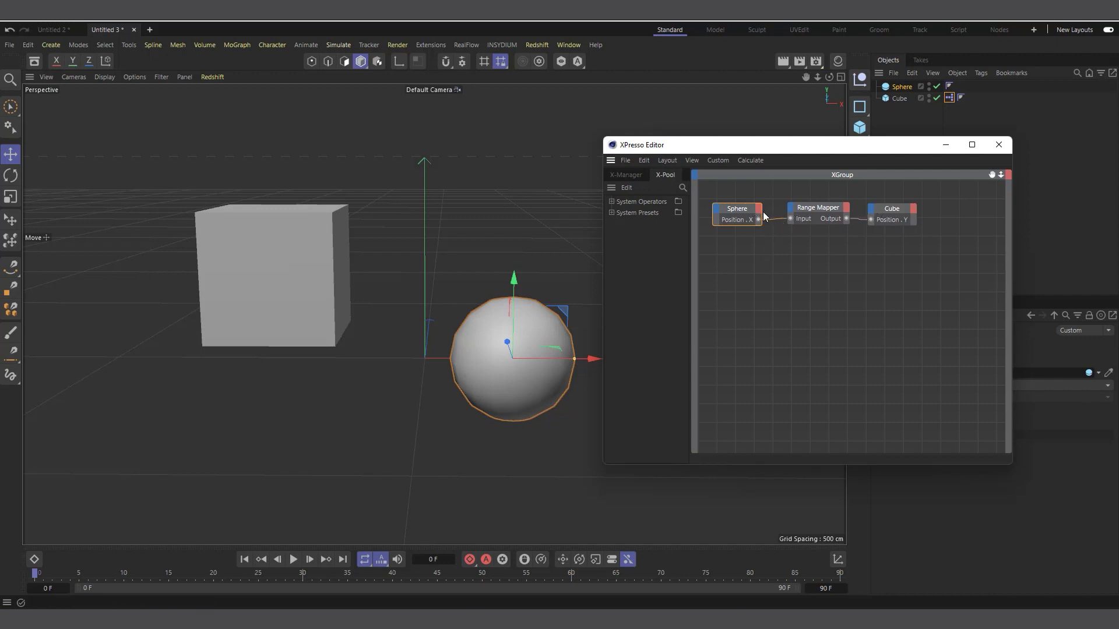
drag(832, 212, 828, 274)
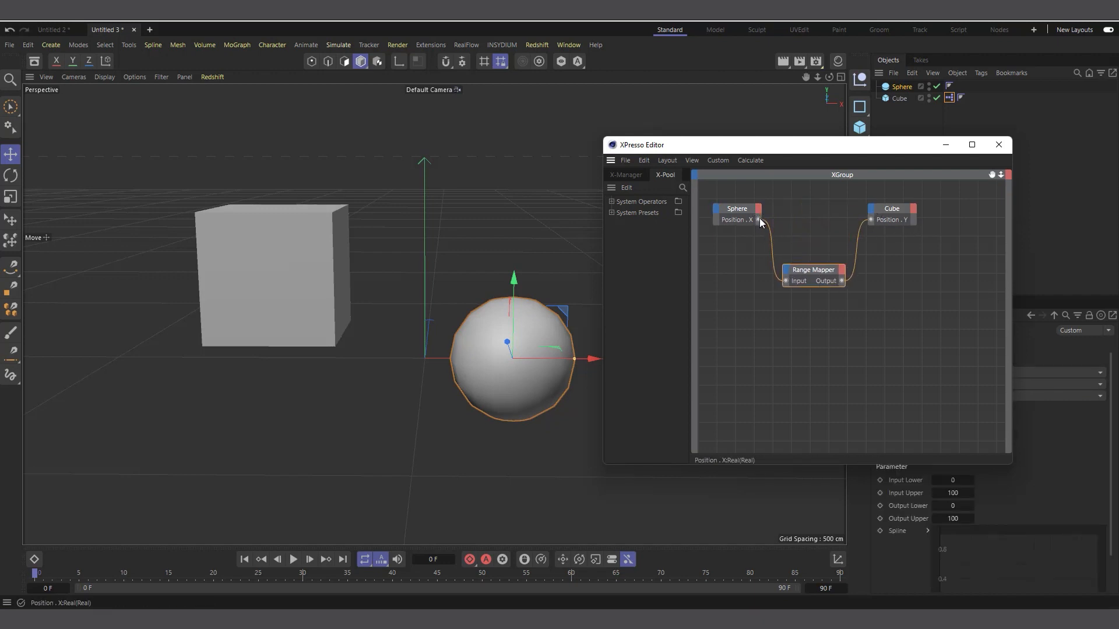
Try wiring Sphere Position.X directly to Cube Position.Y, and reconnect the Range Mapper output to Position.Y.
mouse_move(873, 220)
mouse_down()
mouse_move(860, 223)
mouse_move(871, 221)
mouse_up()
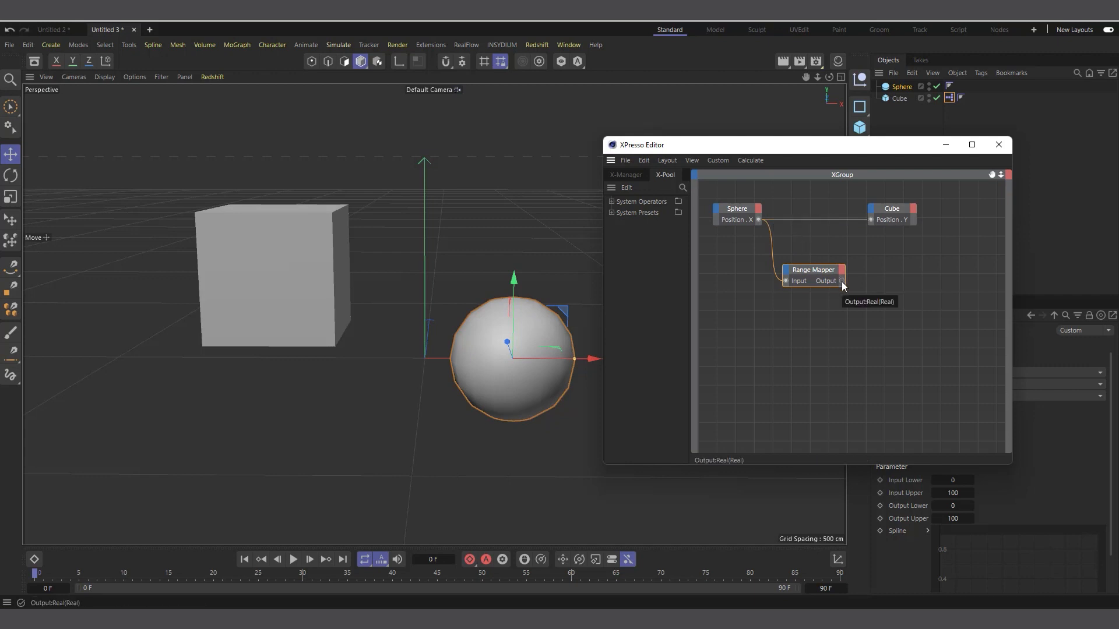
drag(842, 281, 870, 220)
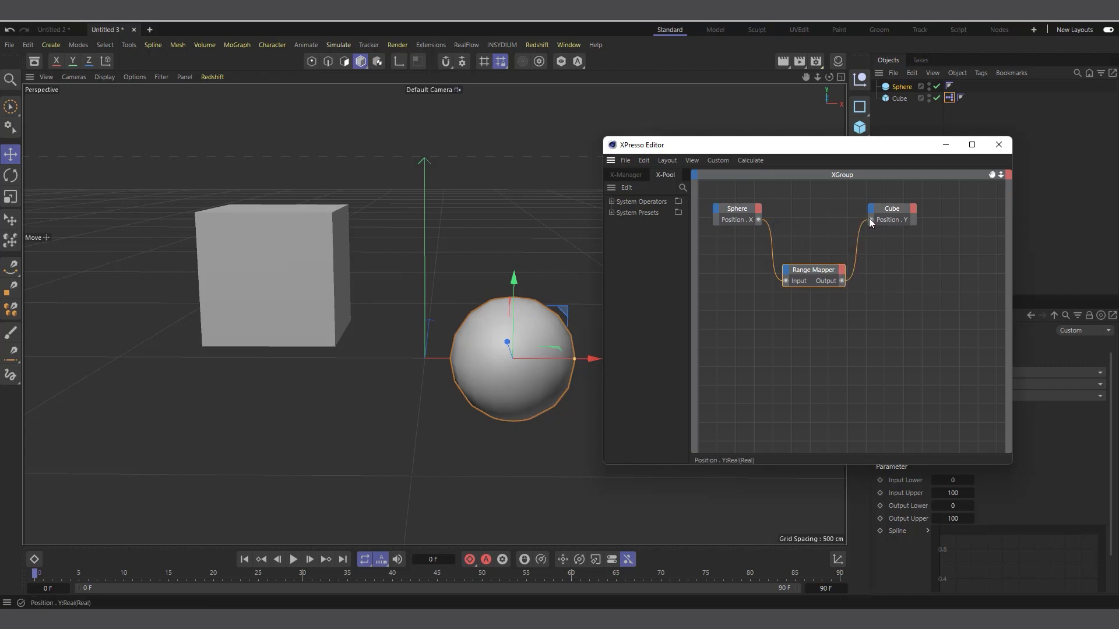
Move the Range Mapper node up closer to the Sphere and Cube nodes and select the sphere object.
drag(816, 271, 818, 240)
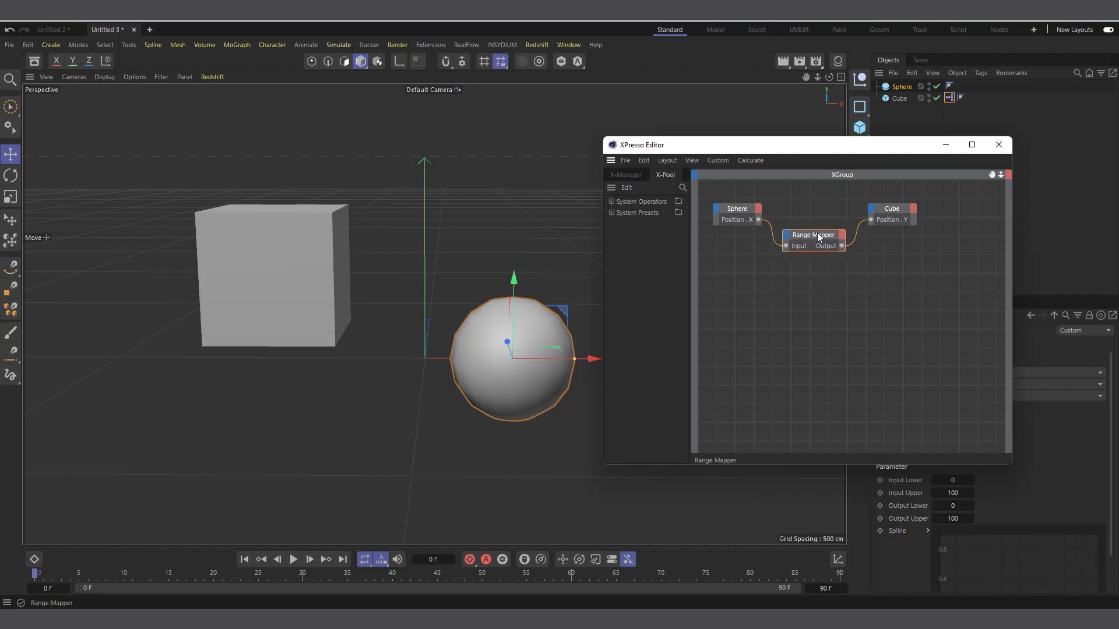
click(901, 87)
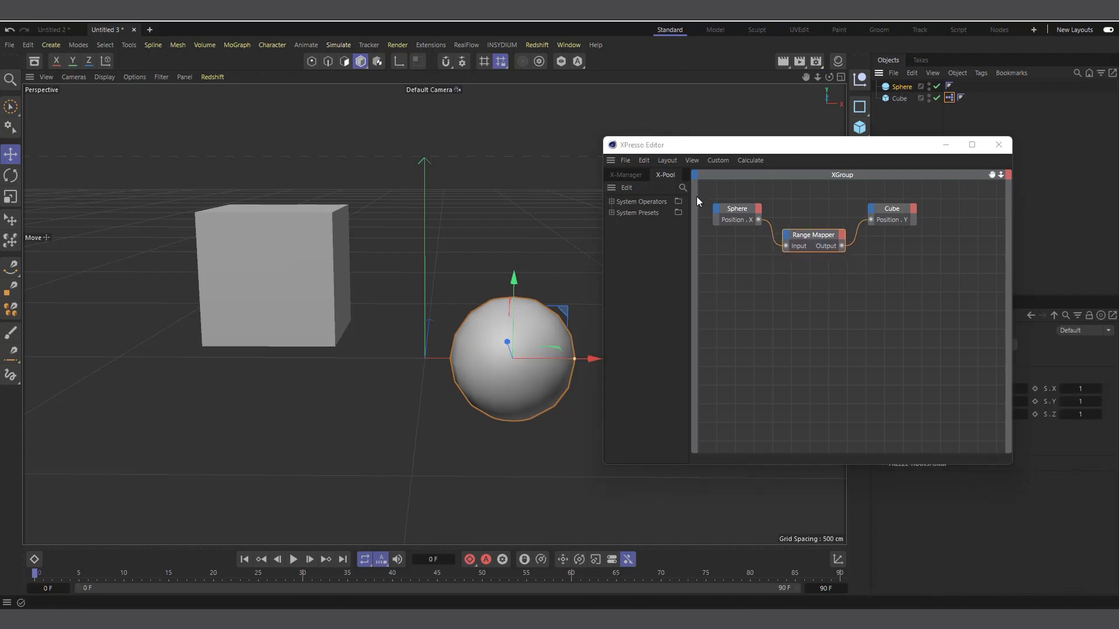
Slide the sphere along its X axis to test the link, and enable Reverse on the Range Mapper node.
drag(557, 359, 506, 376)
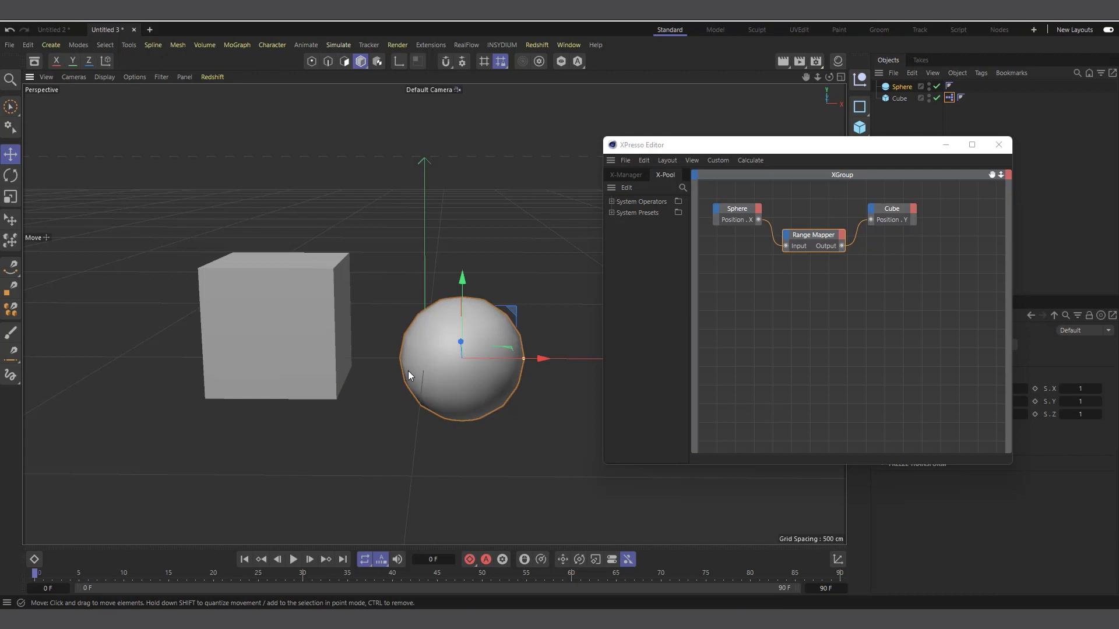
click(813, 243)
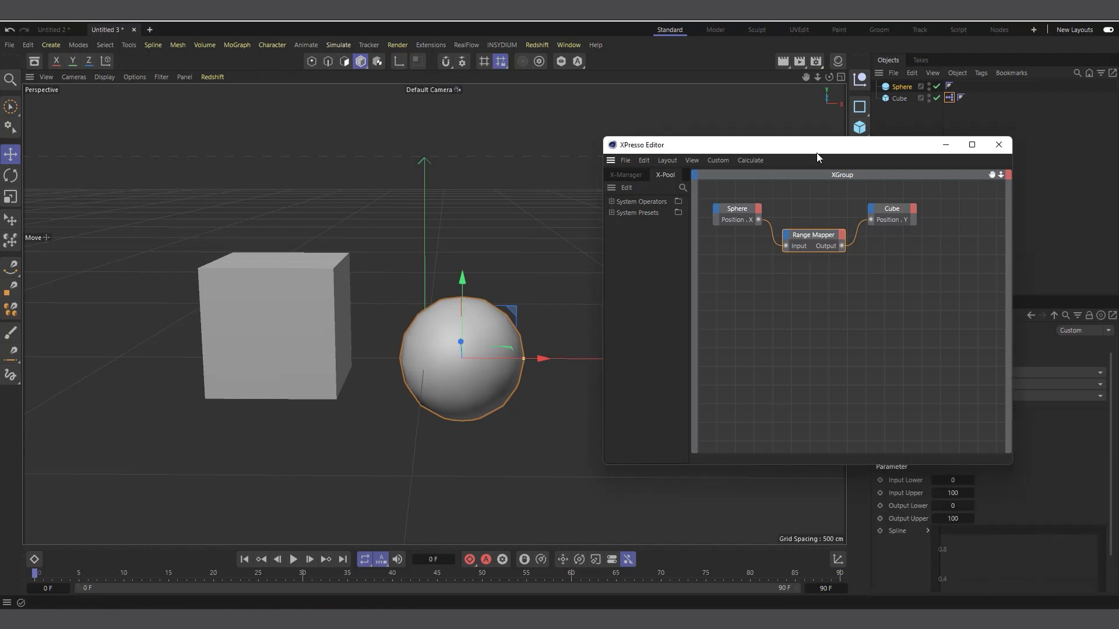
drag(816, 153, 605, 109)
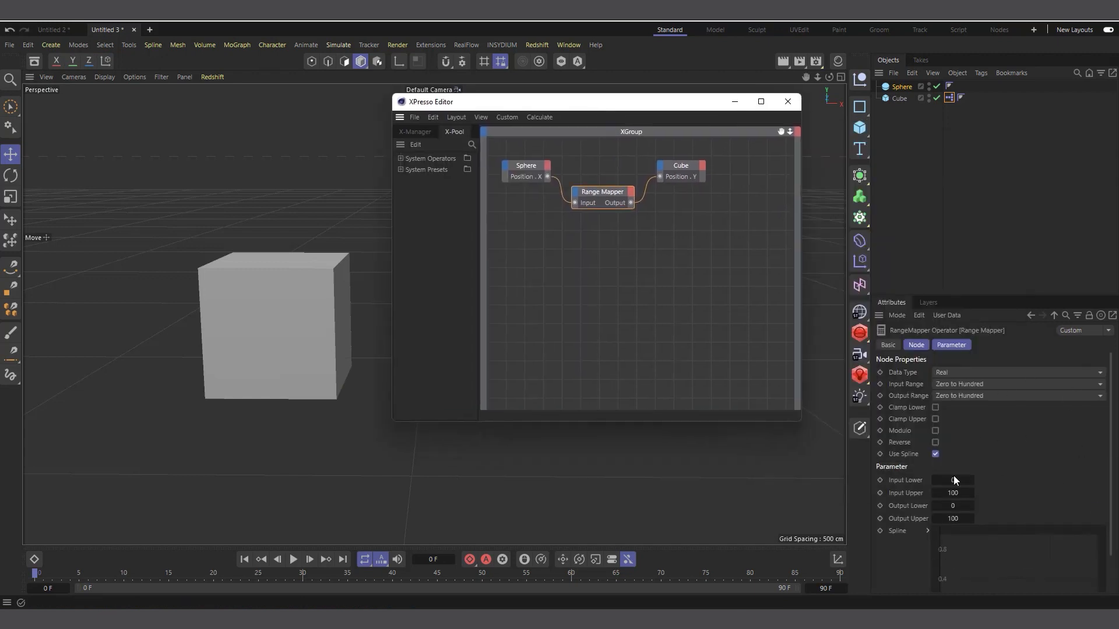
click(935, 442)
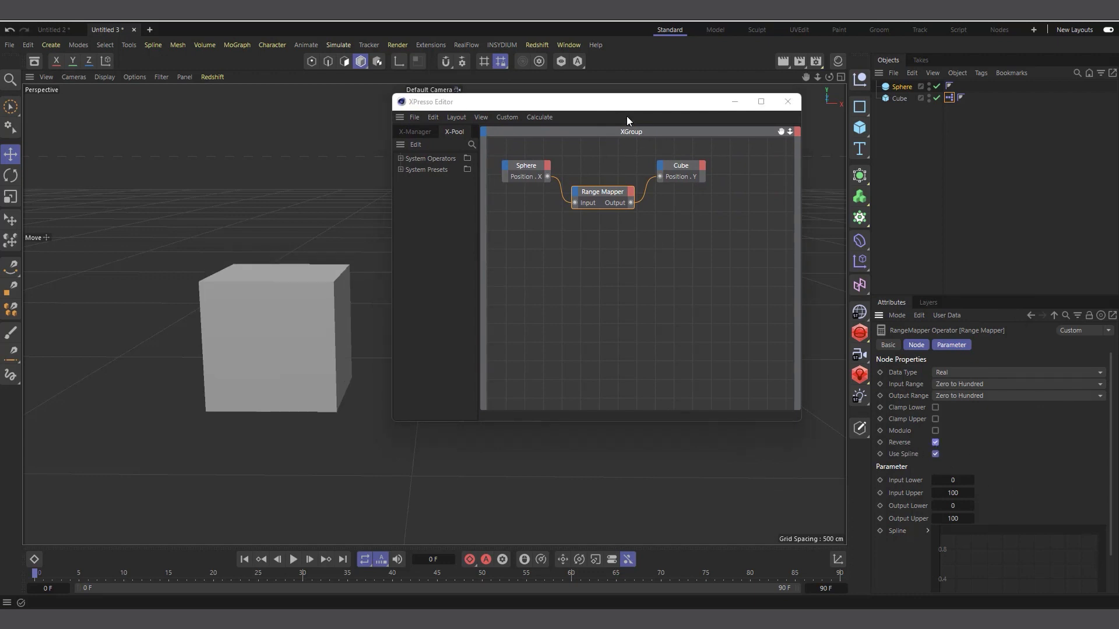
Move the sphere slightly along X in the viewport to test the reversed mapping on the cube.
drag(625, 102, 895, 200)
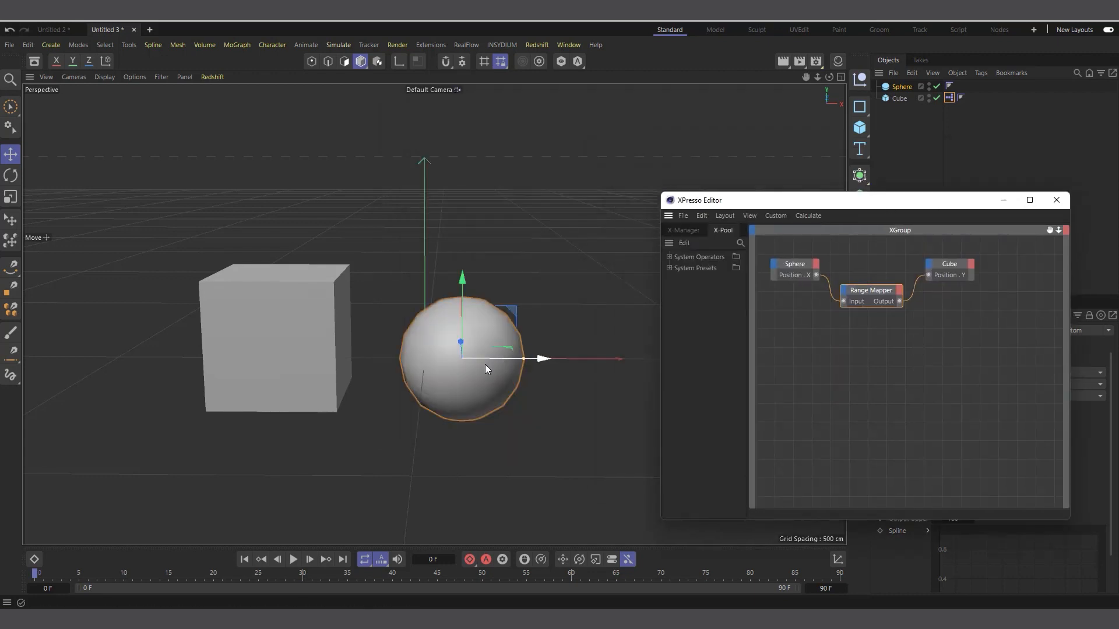
mouse_move(485, 365)
mouse_down()
mouse_move(171, 331)
mouse_move(491, 373)
mouse_move(318, 396)
mouse_move(184, 380)
mouse_move(530, 398)
mouse_move(503, 378)
mouse_up()
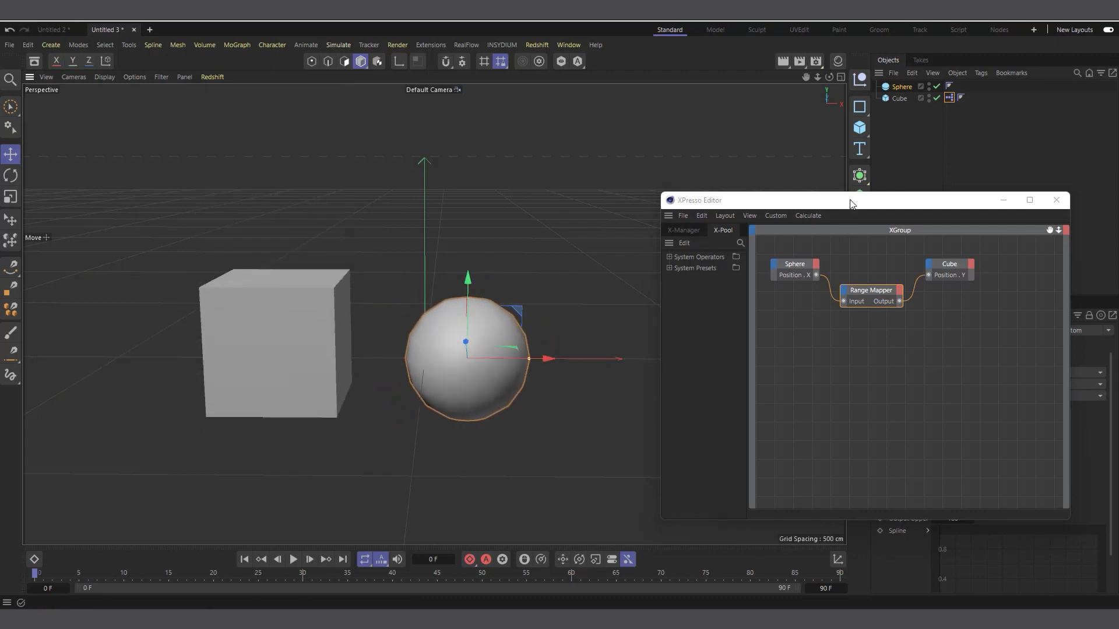
drag(851, 204, 695, 176)
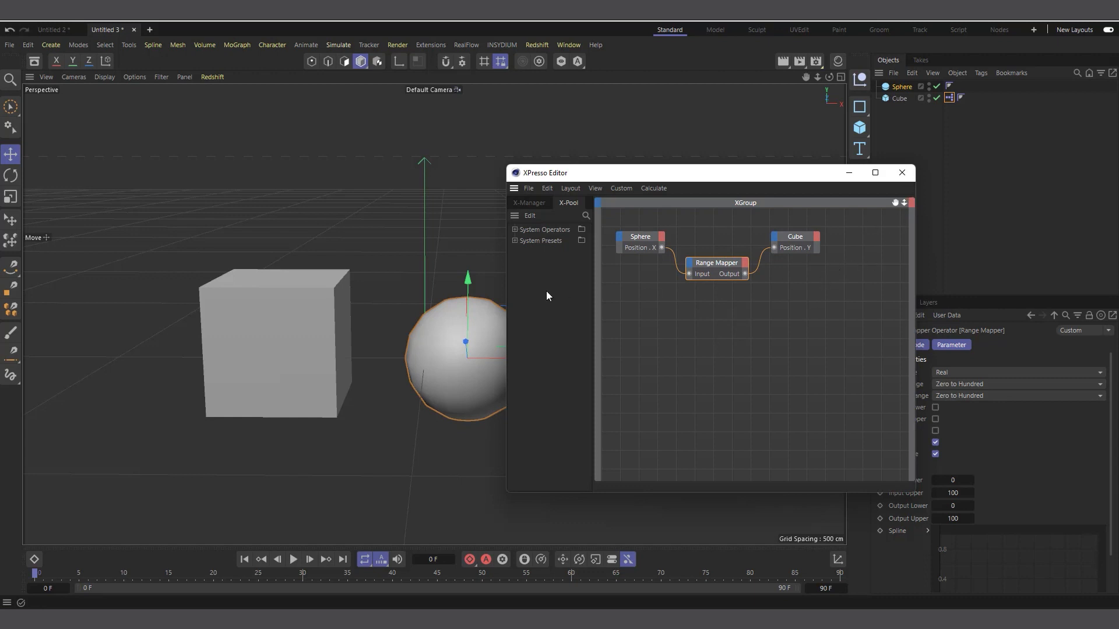
drag(709, 177, 837, 246)
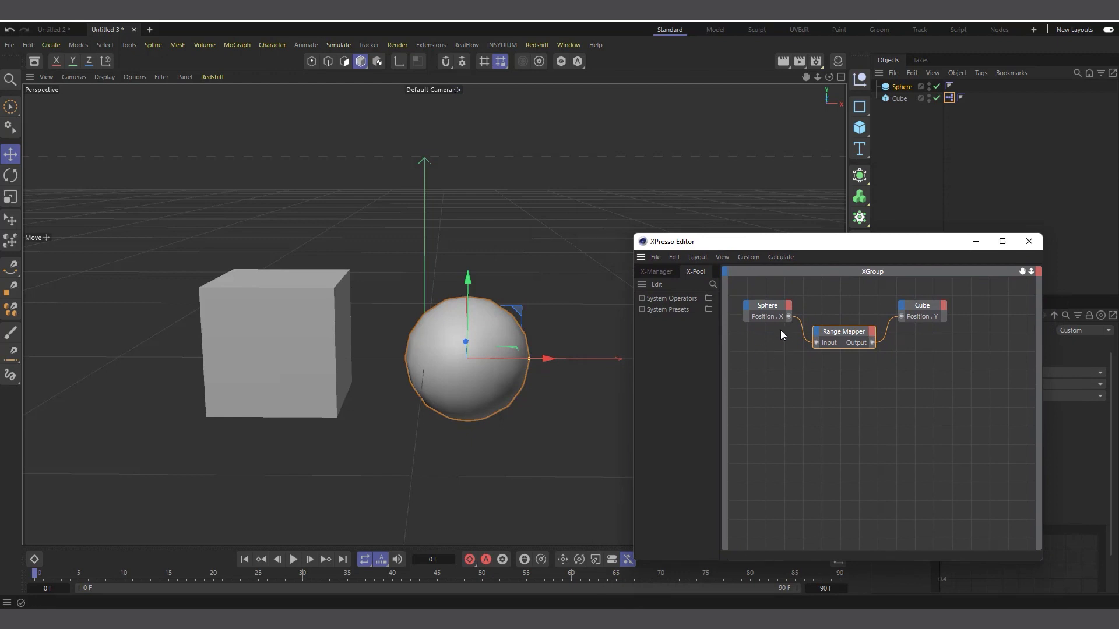
Lower the Sphere and Cube nodes closer to the level of the Range Mapper node.
drag(774, 306, 771, 320)
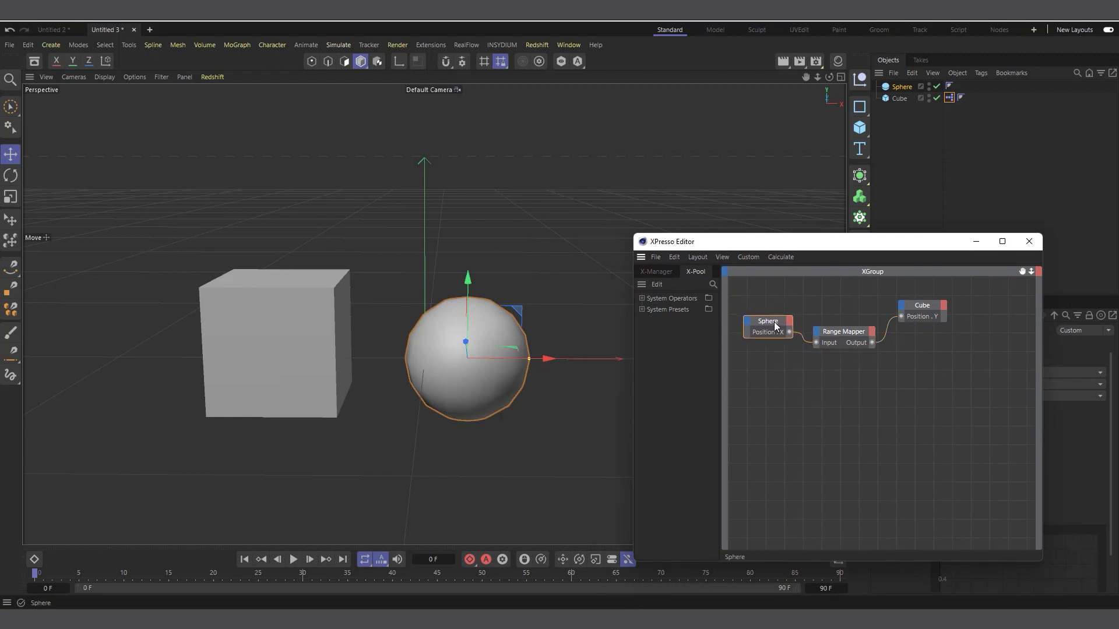
click(801, 296)
drag(803, 248, 699, 130)
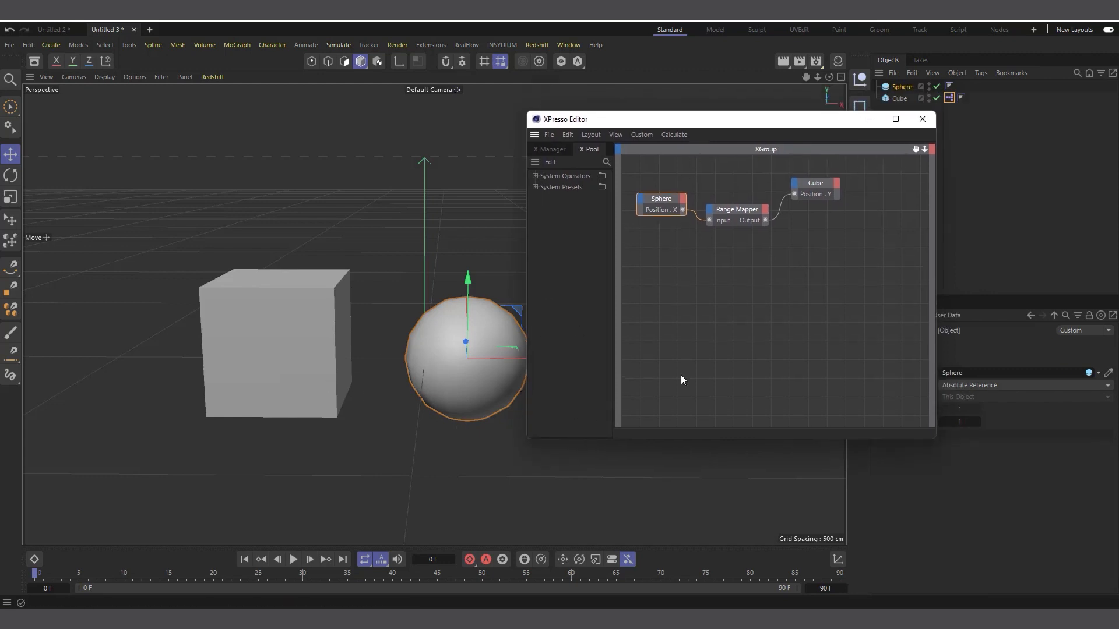
drag(816, 186, 832, 195)
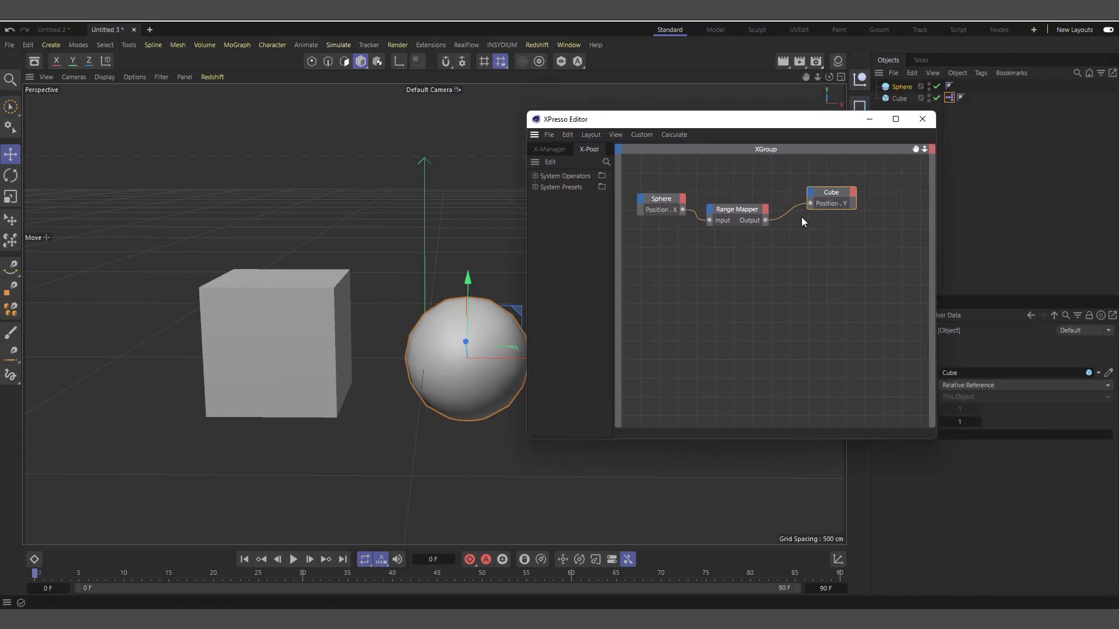
Add the cube's Size.Z as an input port on the Cube node, enlarge the node, and wire the Range Mapper output to Size.Z.
drag(766, 127, 667, 212)
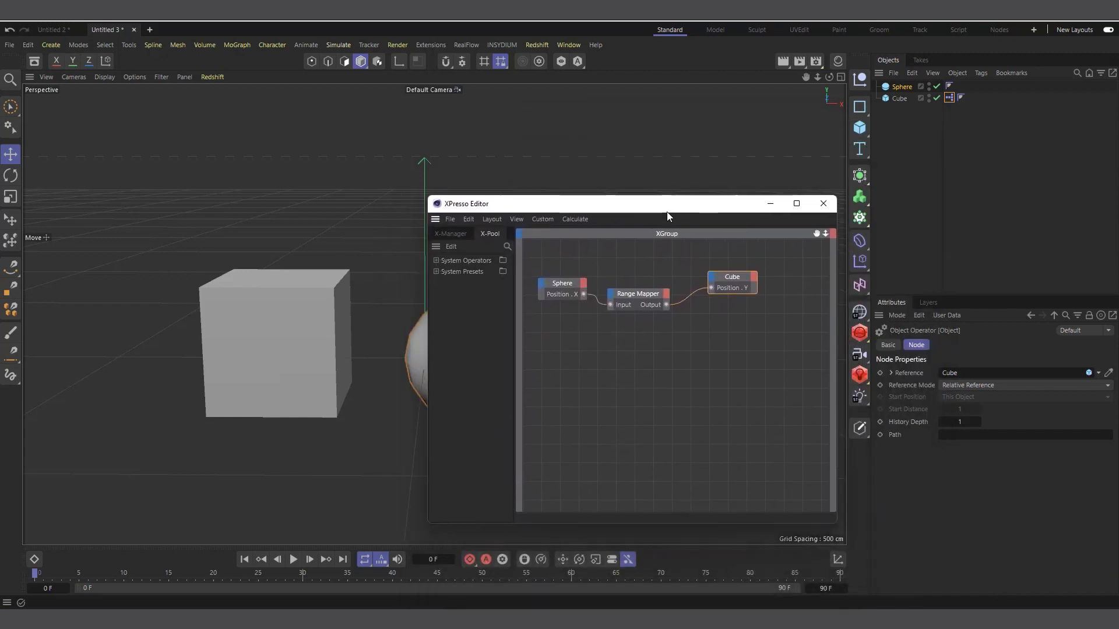
click(901, 99)
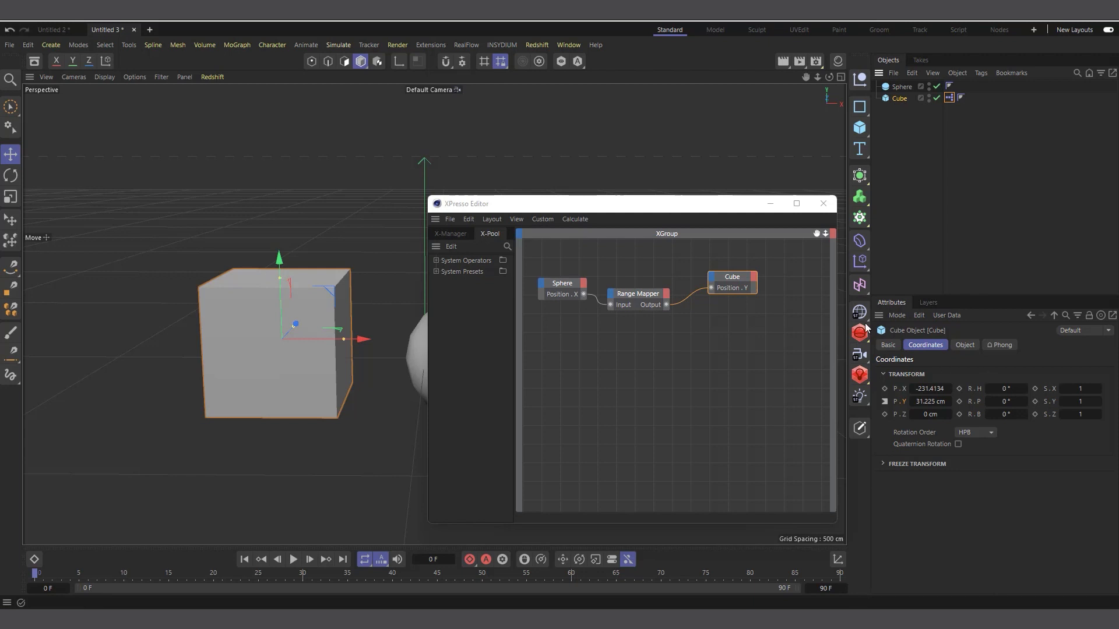
click(712, 277)
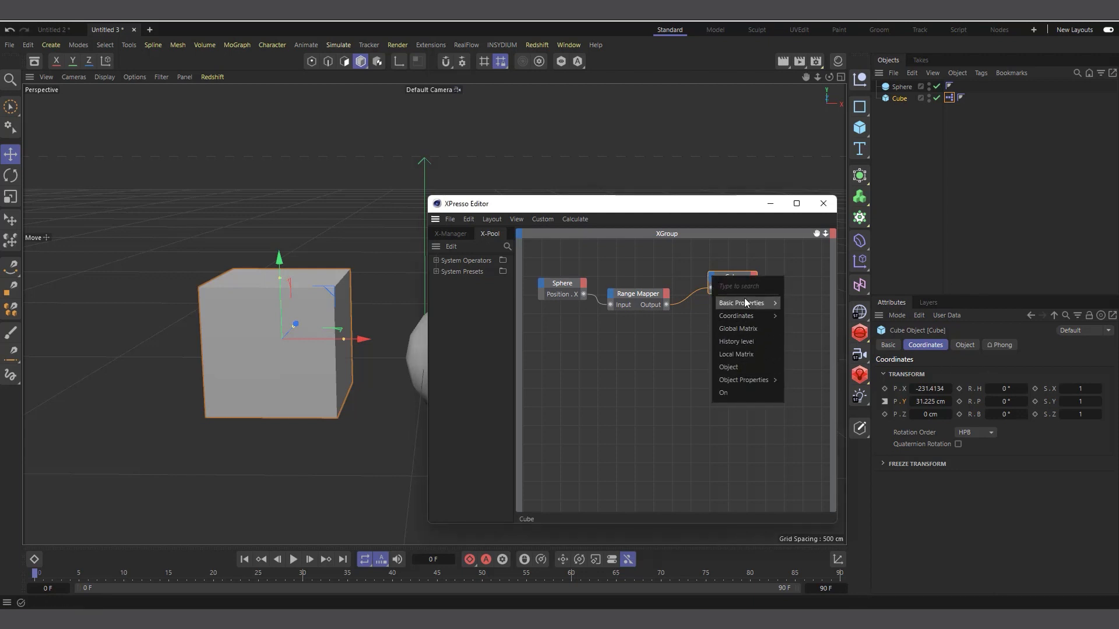
click(727, 271)
click(965, 345)
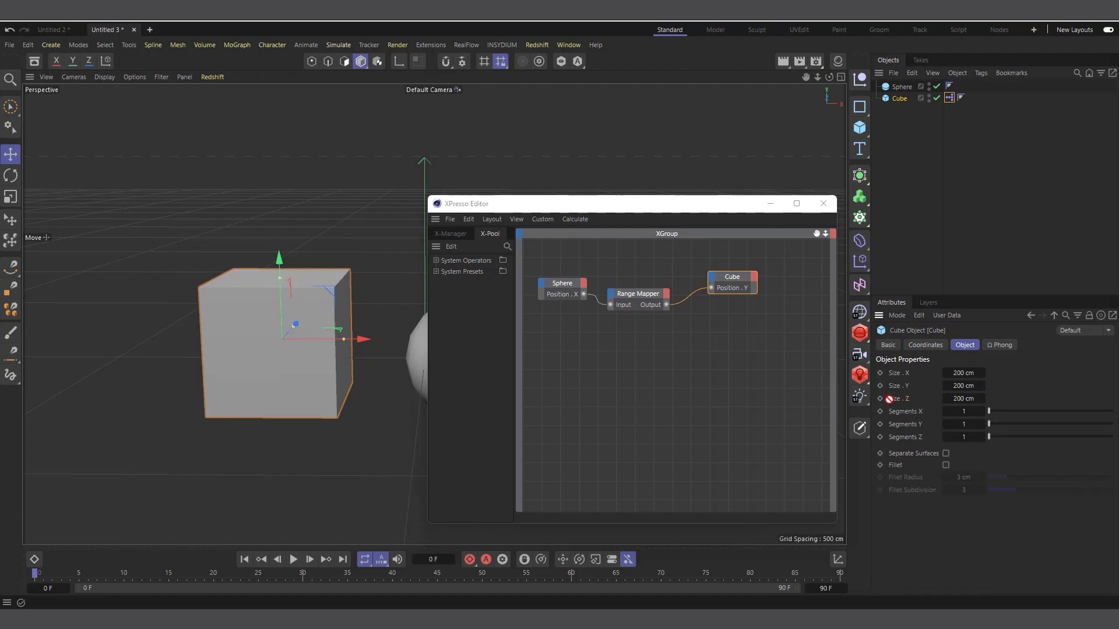
drag(907, 400, 712, 284)
drag(711, 284, 735, 354)
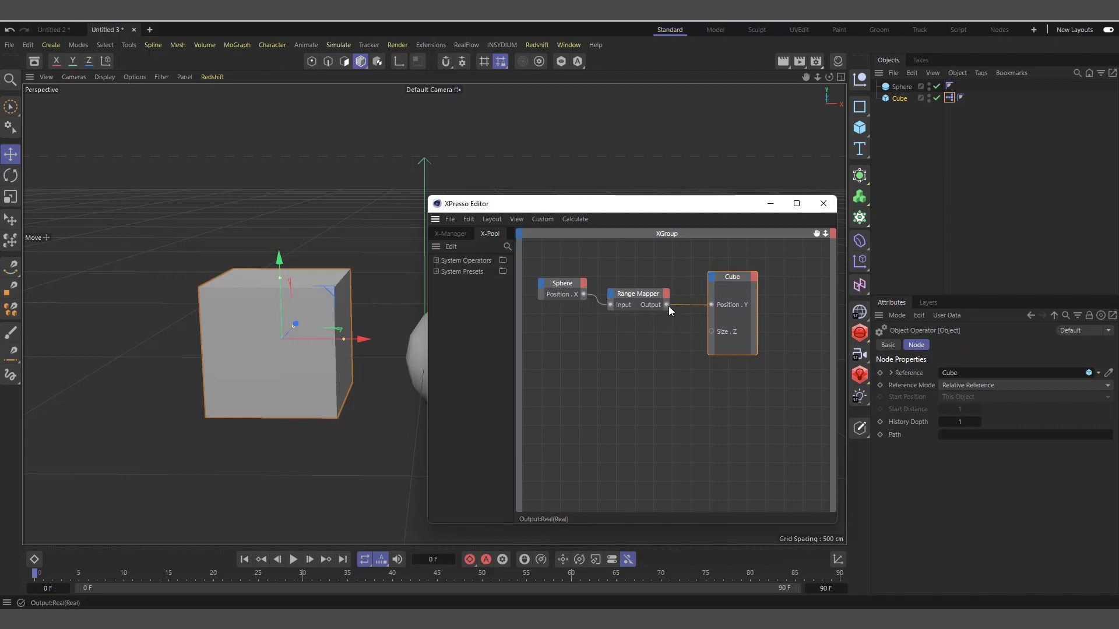
drag(710, 336, 713, 332)
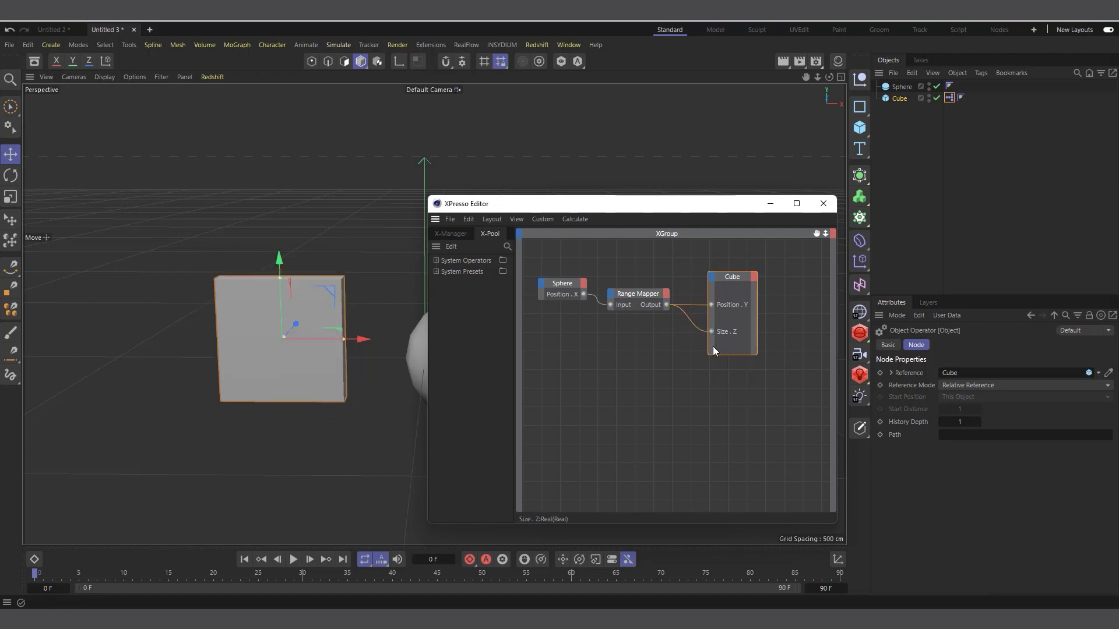
Select the sphere and move it along X to test its effect on the cube's height and depth.
drag(619, 203, 797, 238)
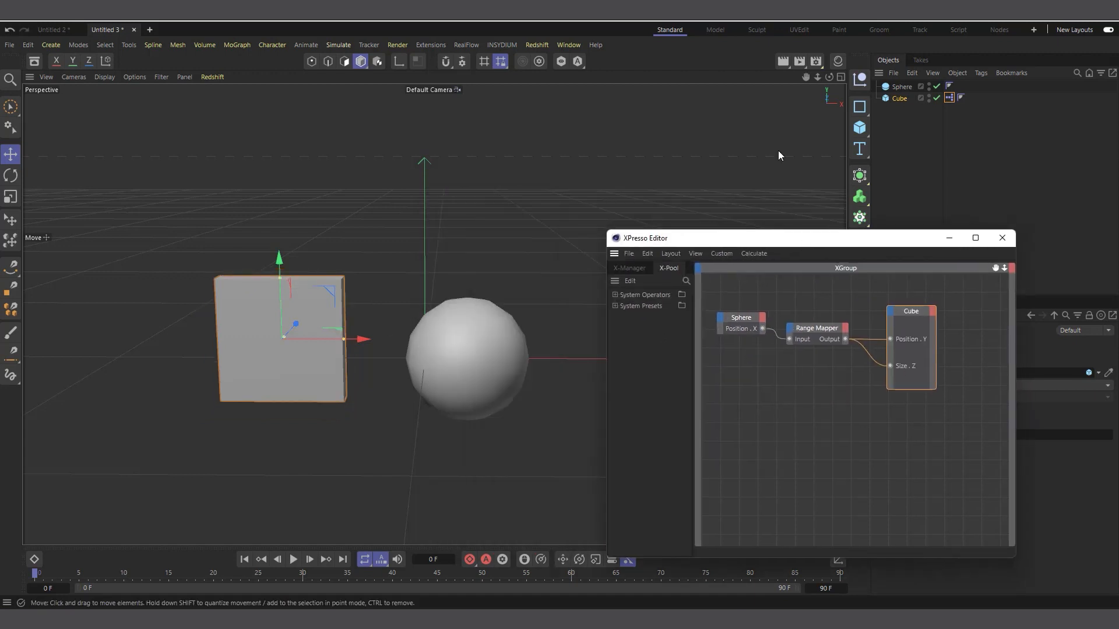
alt+drag(434, 314, 395, 323)
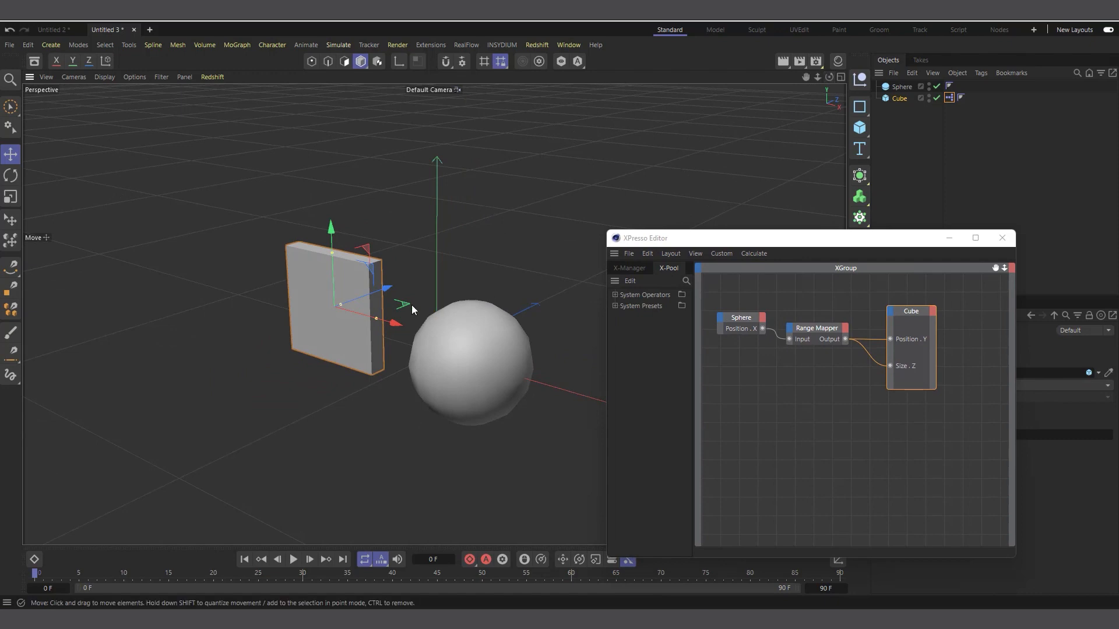
click(901, 86)
drag(497, 372, 470, 394)
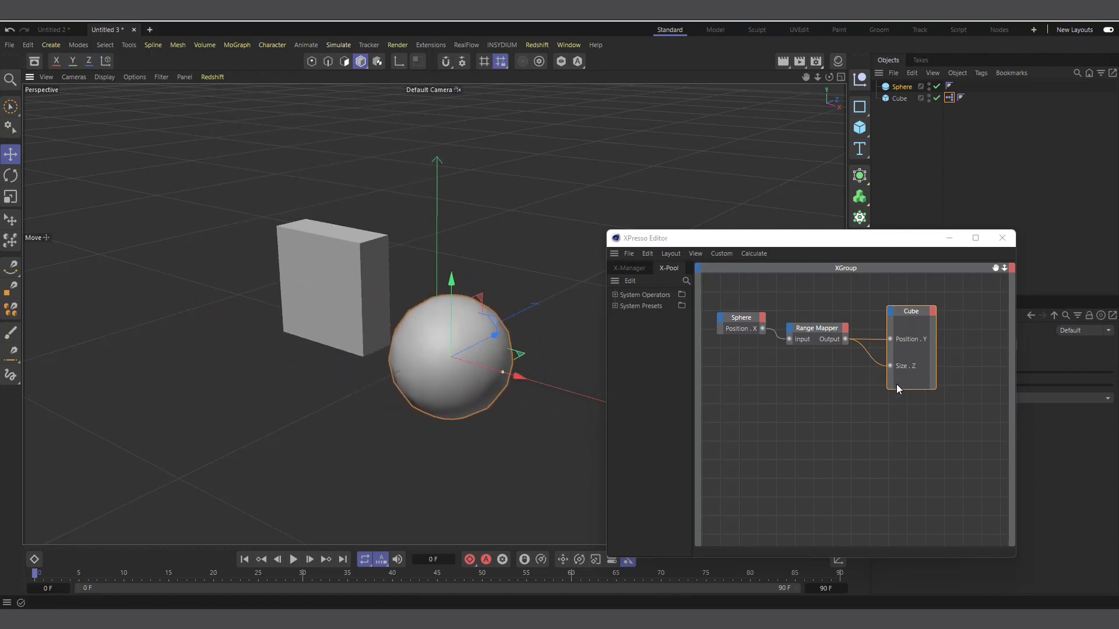
Create a cylinder and add it to the XGroup as a node below the Cube node.
drag(792, 237, 637, 215)
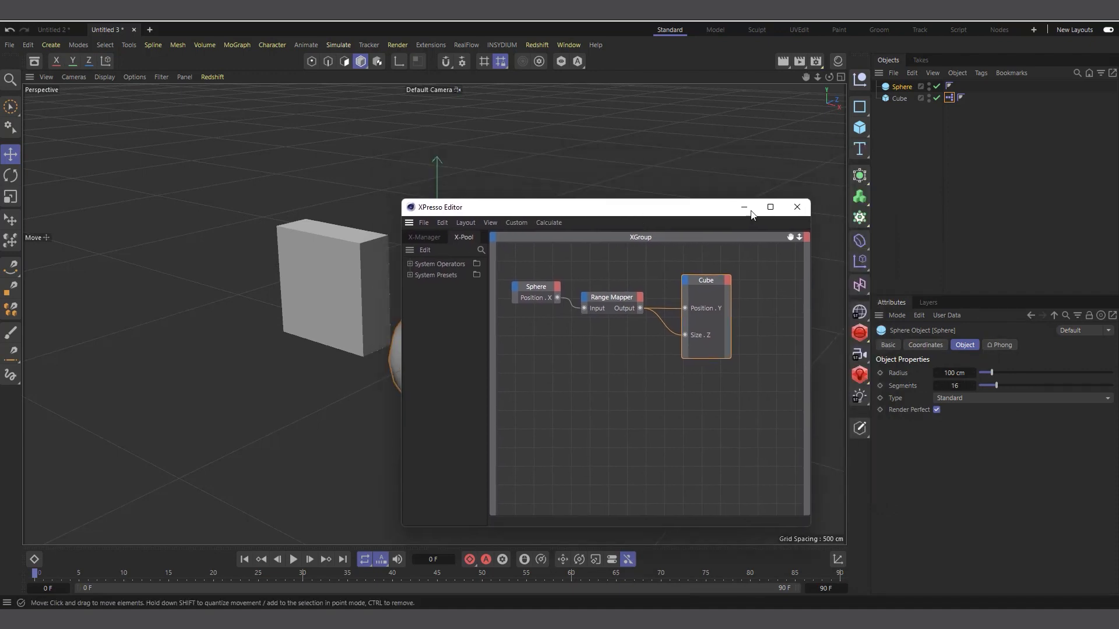
click(858, 124)
click(961, 152)
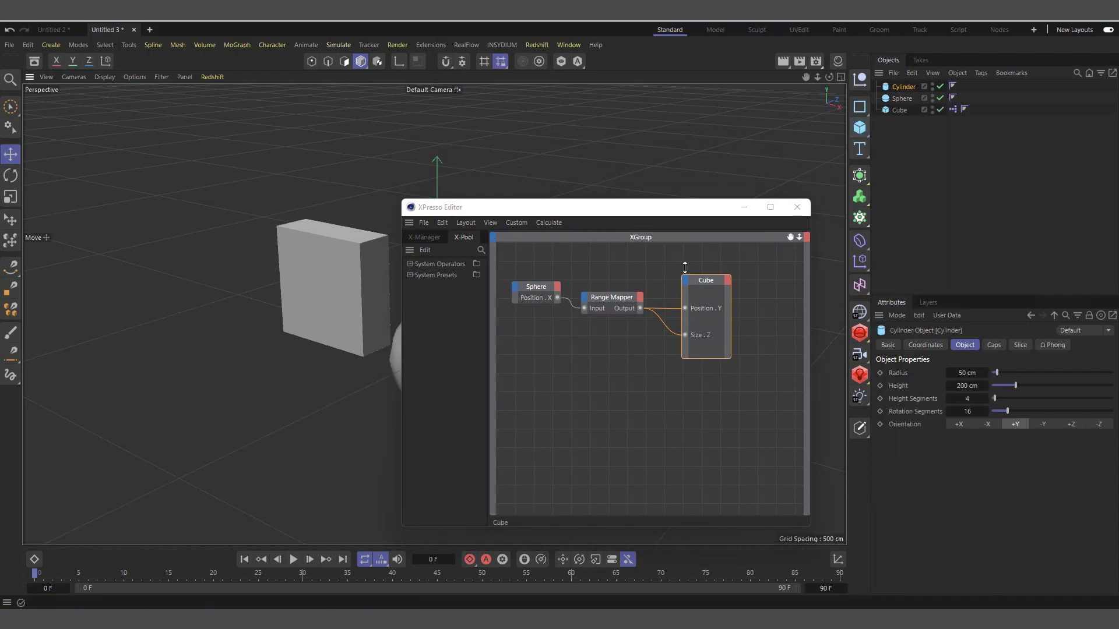
drag(694, 207, 926, 277)
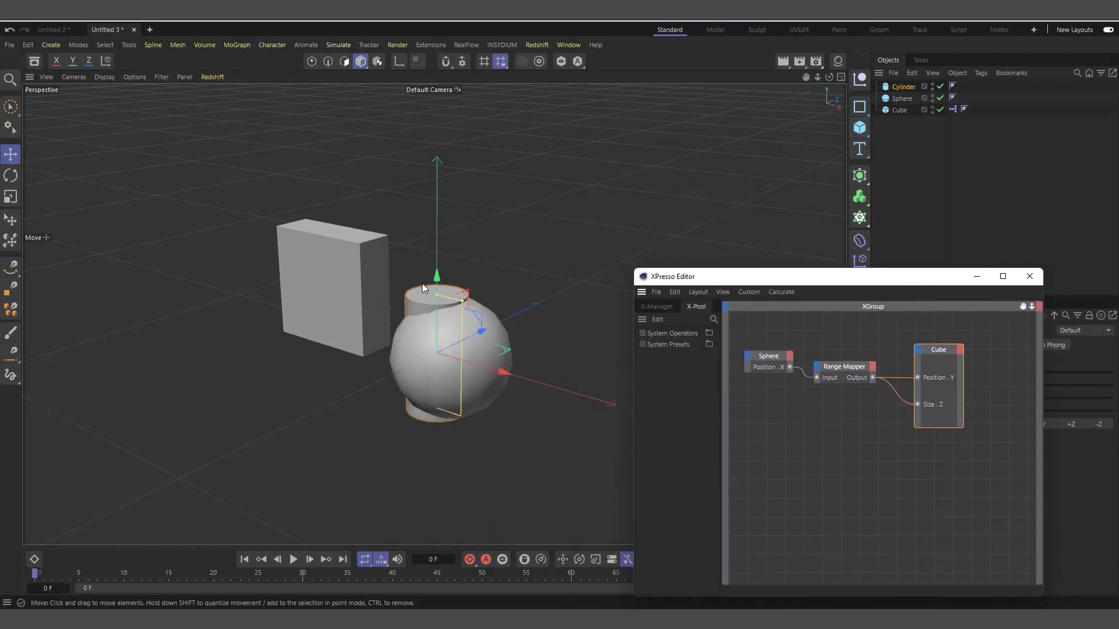
click(904, 86)
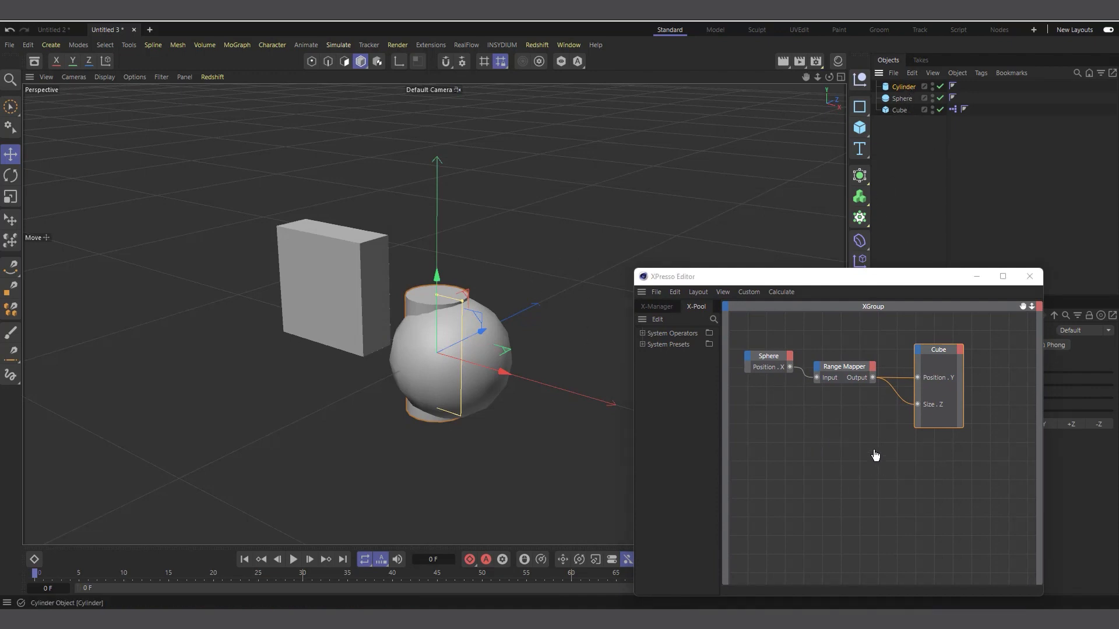
drag(876, 456, 939, 477)
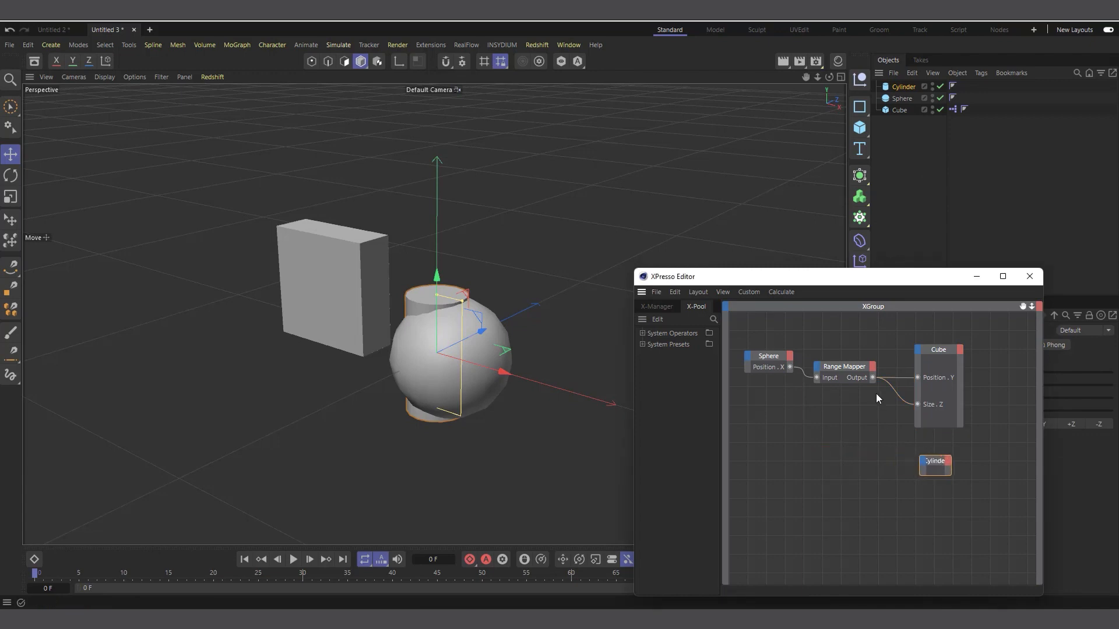
Widen the Cylinder node and add the cylinder's Position.Y coordinate to it as an input port.
drag(866, 285, 719, 131)
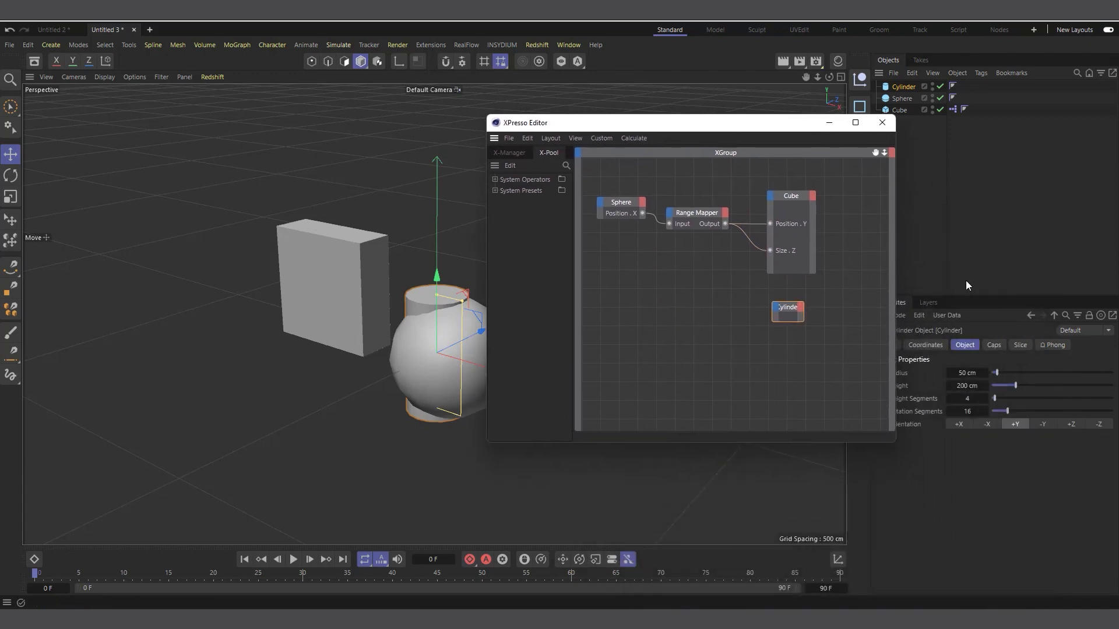
click(926, 346)
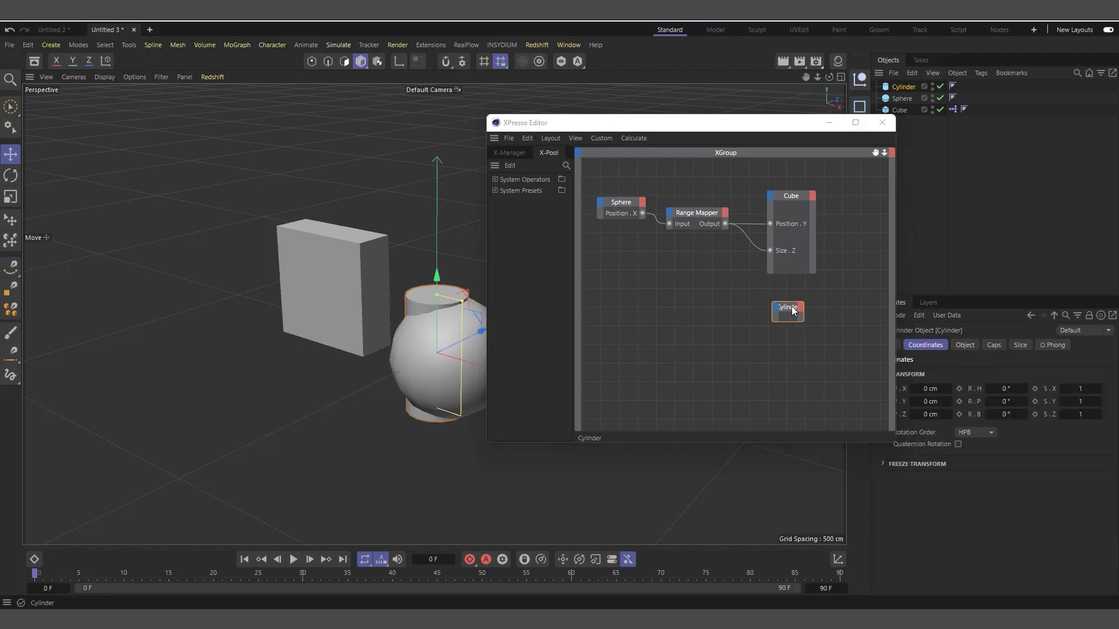
drag(778, 313, 755, 311)
right_click(758, 305)
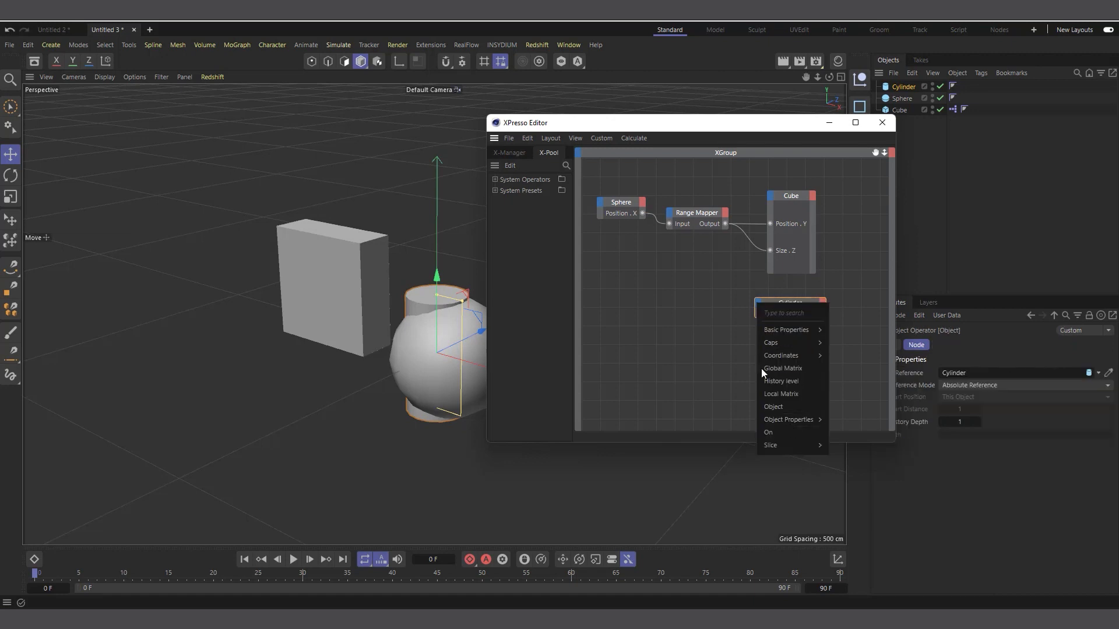
click(804, 307)
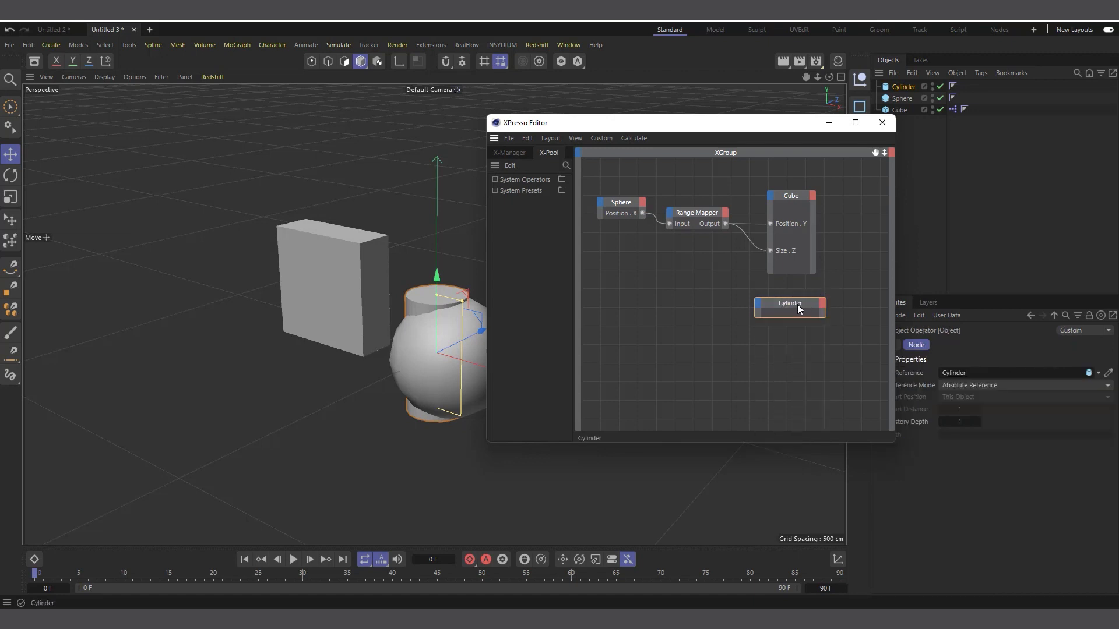
drag(767, 123, 701, 93)
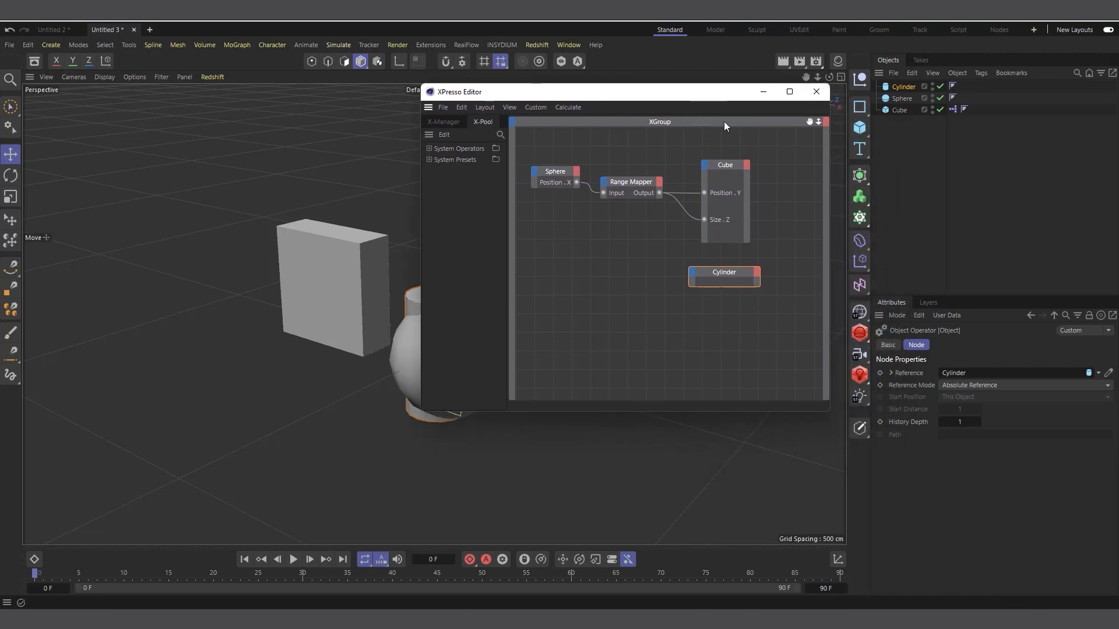
click(903, 86)
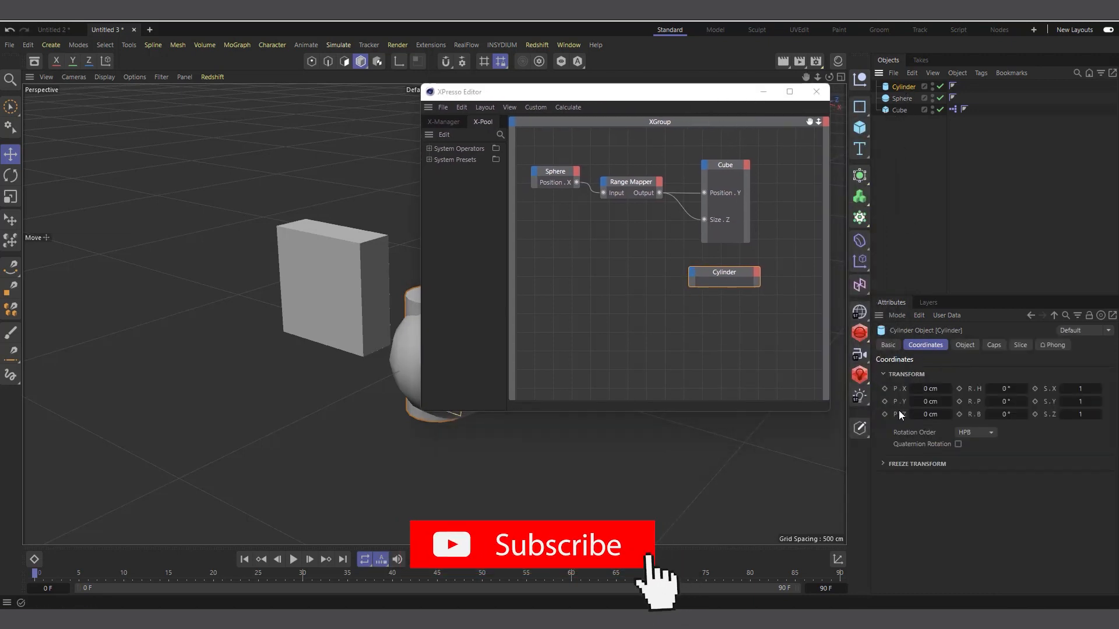
drag(831, 391, 692, 273)
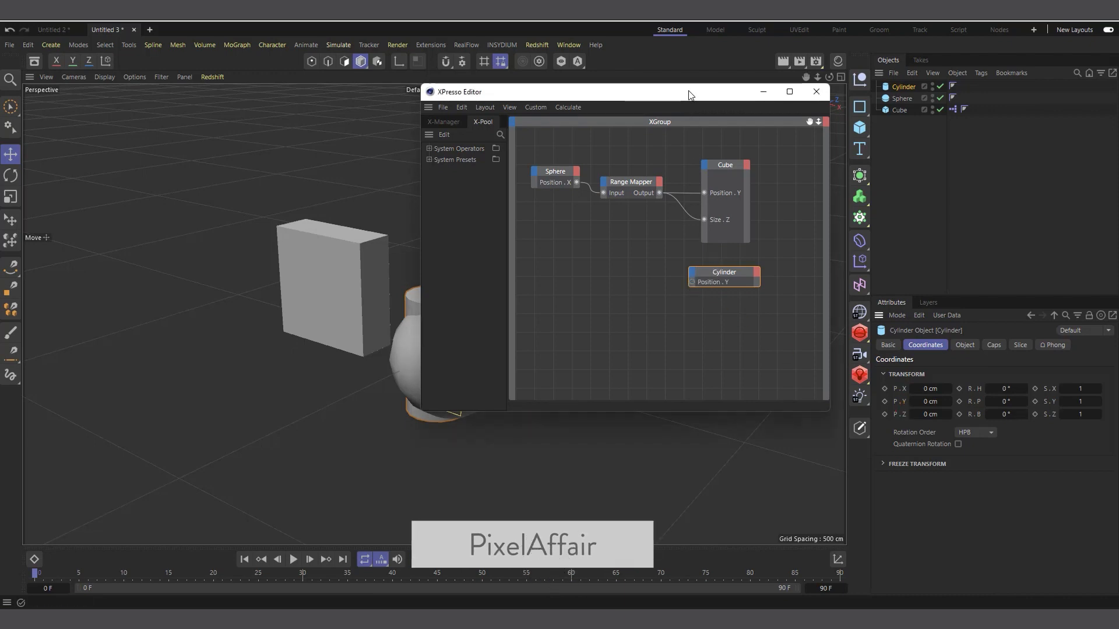
Connect the Range Mapper output to the Cylinder node's Position.Y input and select the sphere object.
drag(689, 93, 814, 101)
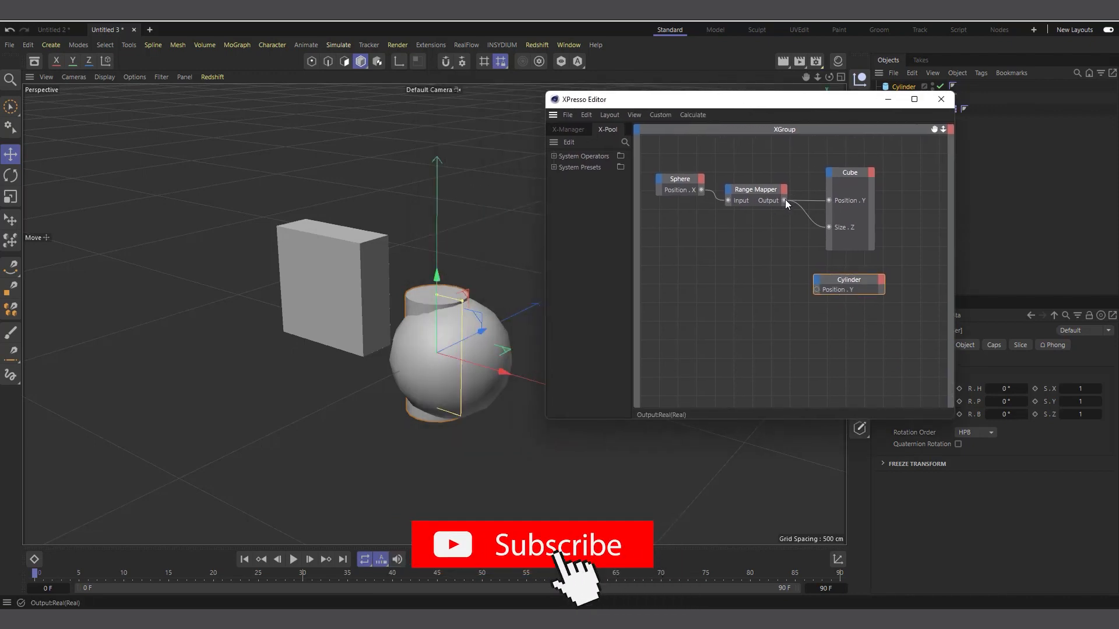
drag(785, 200, 816, 290)
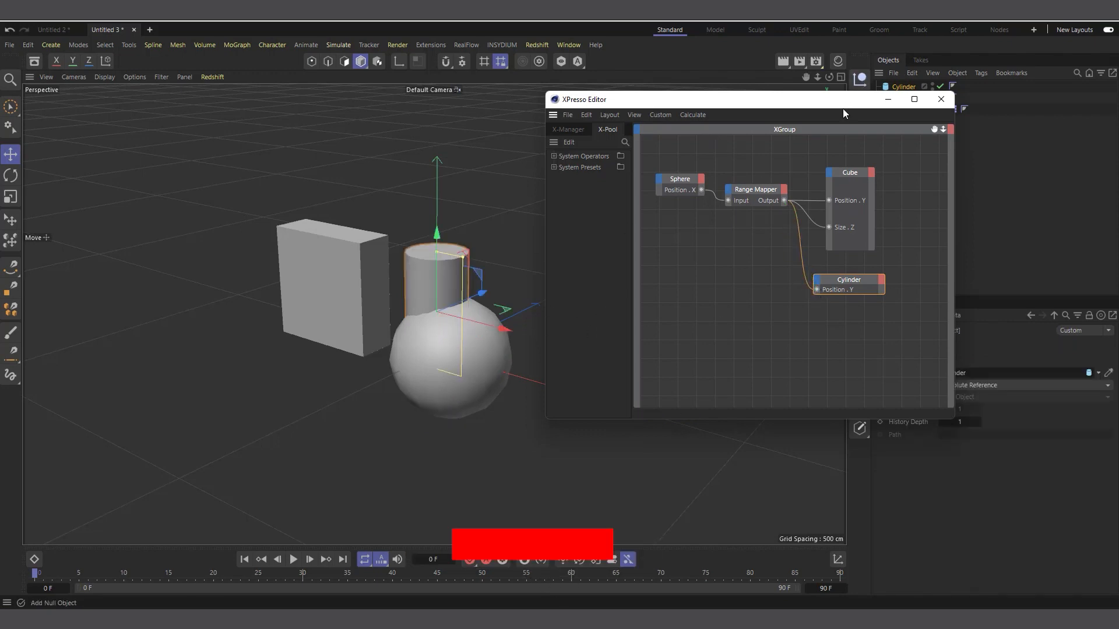
drag(845, 101, 934, 151)
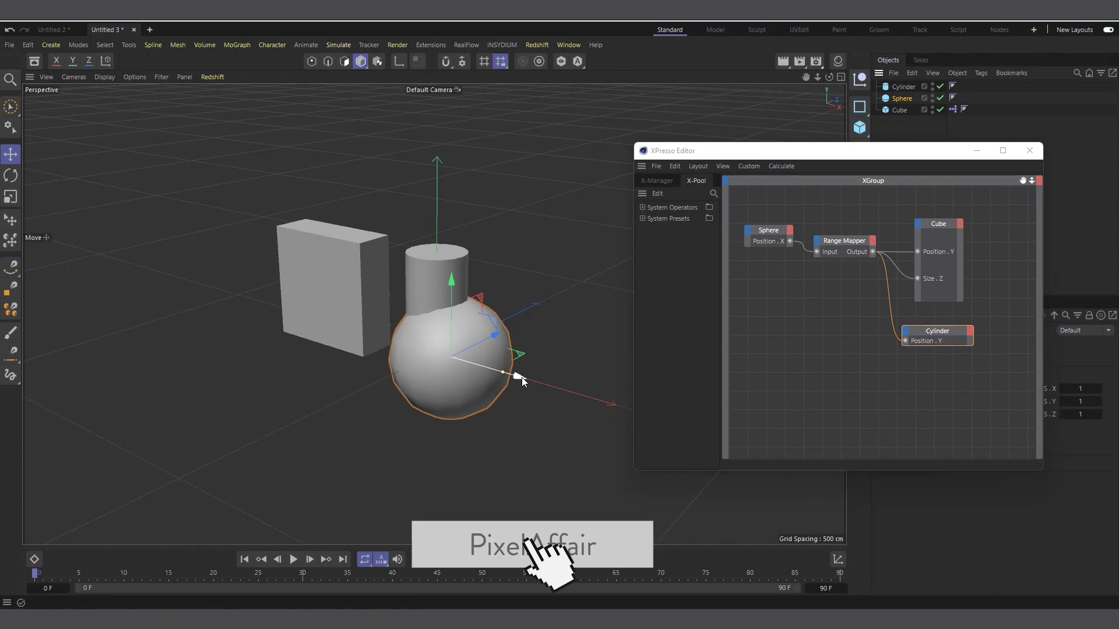
Move the sphere back along X to test the linked cube and cylinder, and close the XPresso Editor.
drag(522, 377, 457, 401)
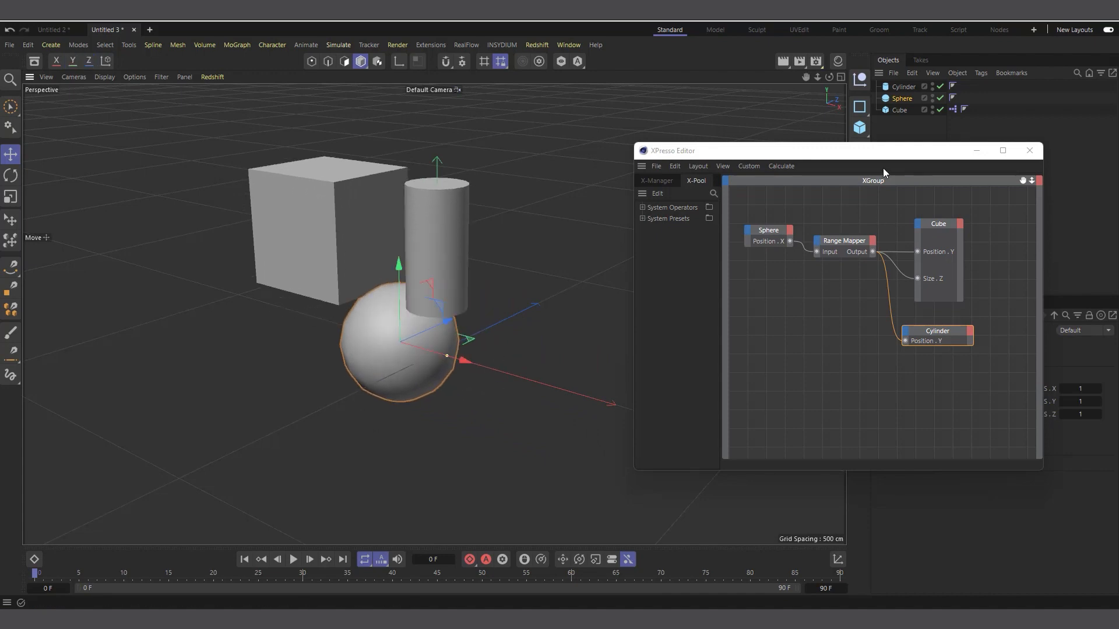
drag(873, 156, 687, 193)
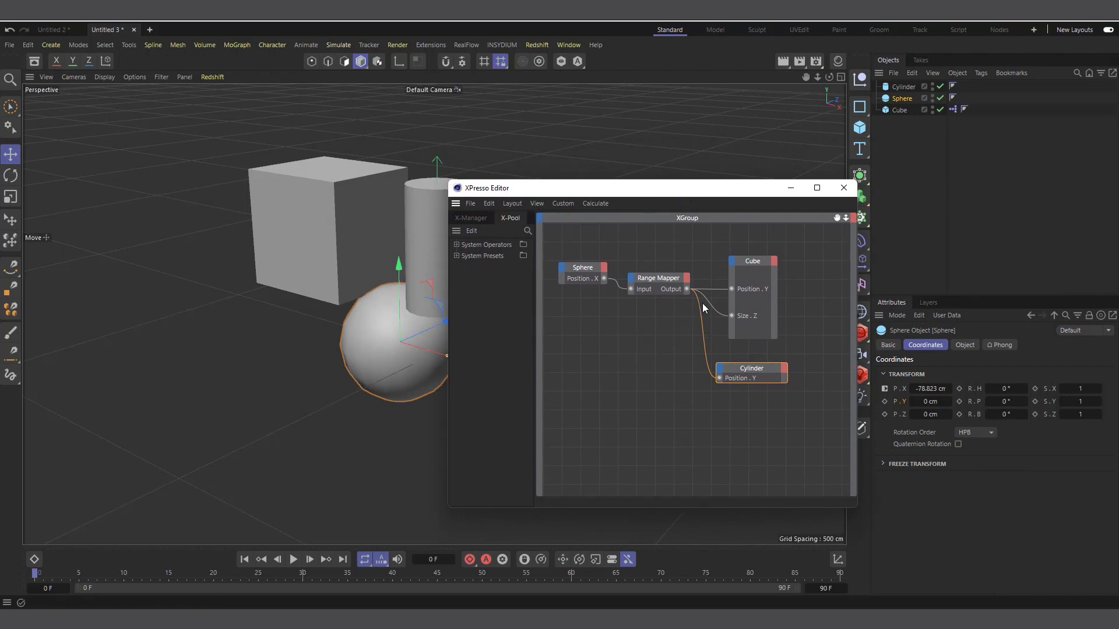
click(837, 189)
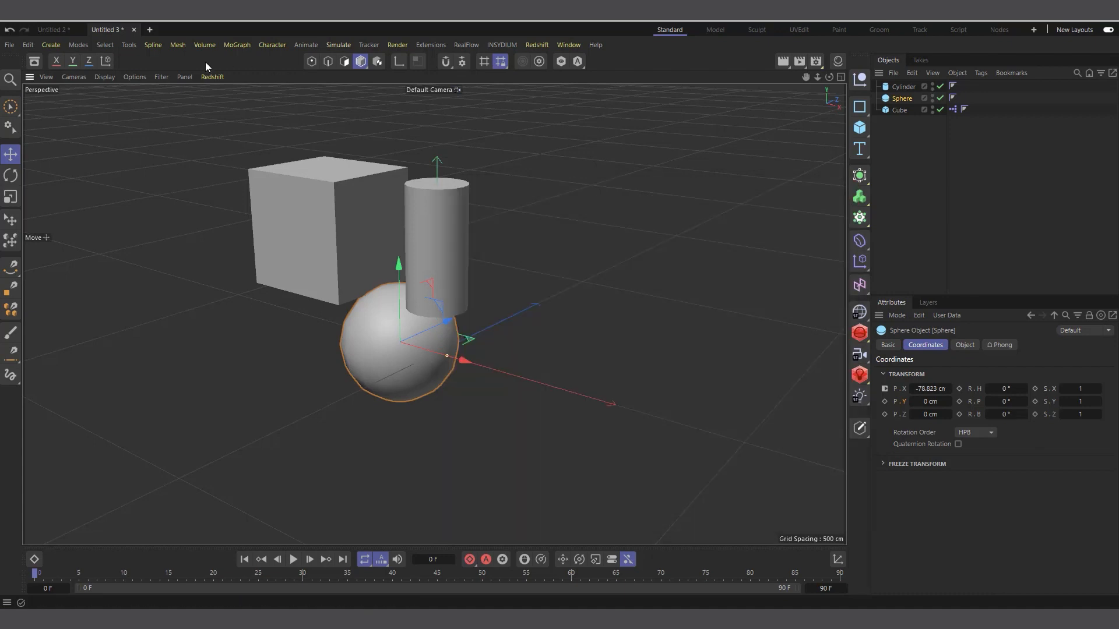
Create a new project with a 3D Text object that reads "ON".
click(150, 29)
click(869, 156)
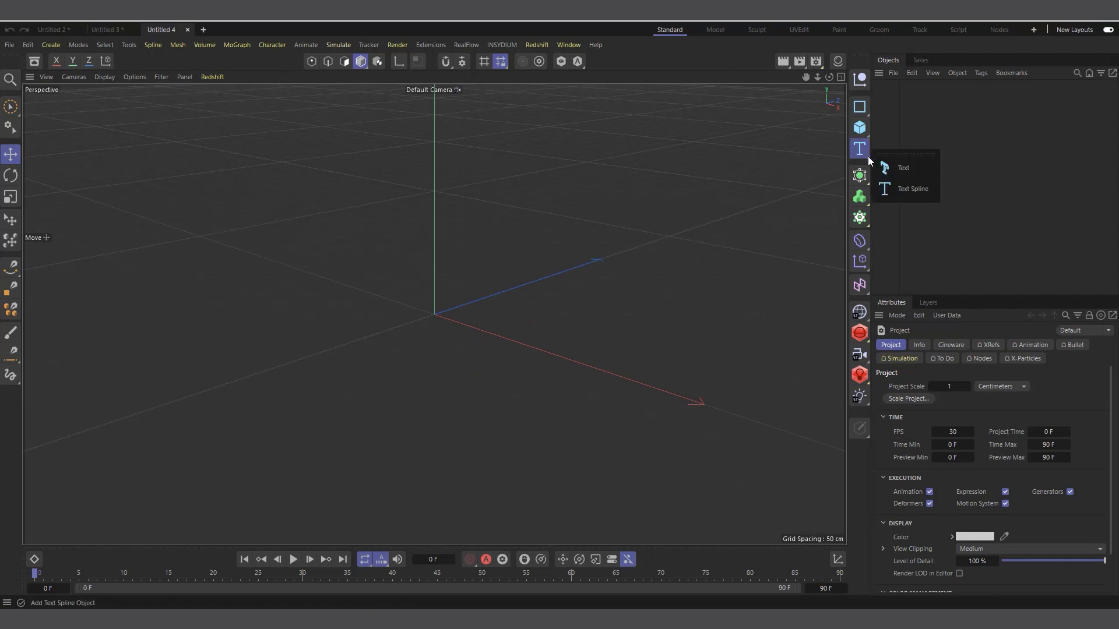
click(884, 164)
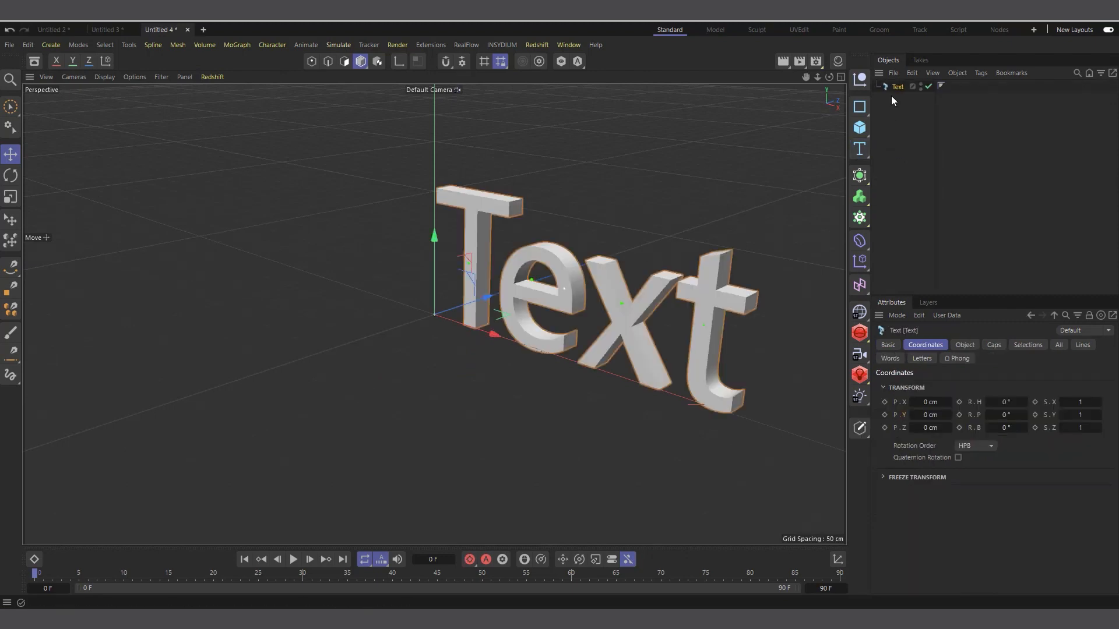
click(965, 345)
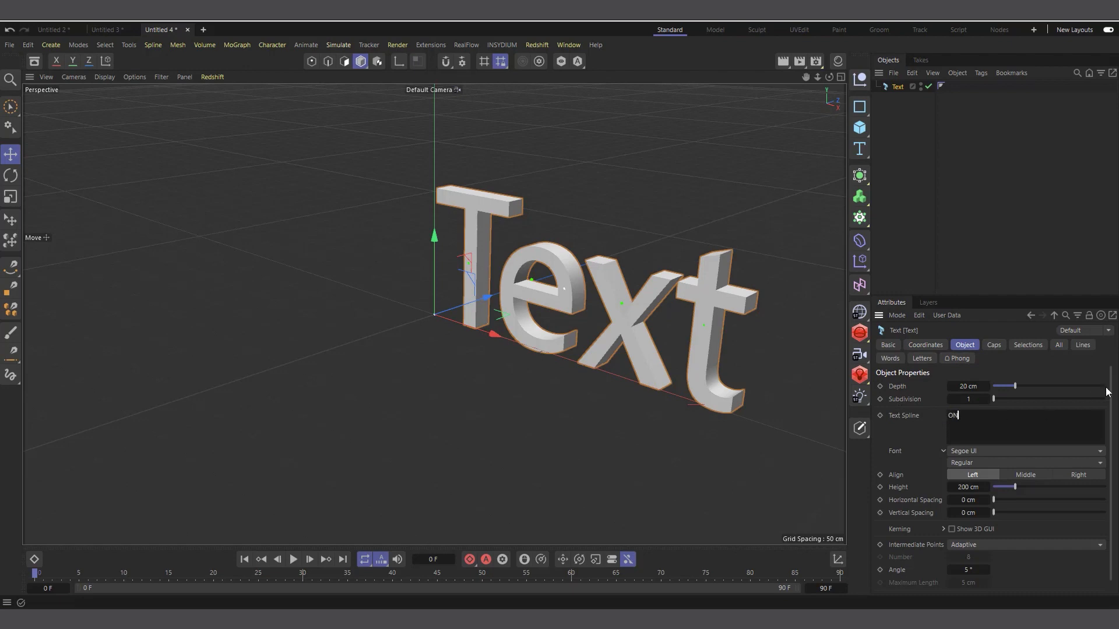
click(774, 362)
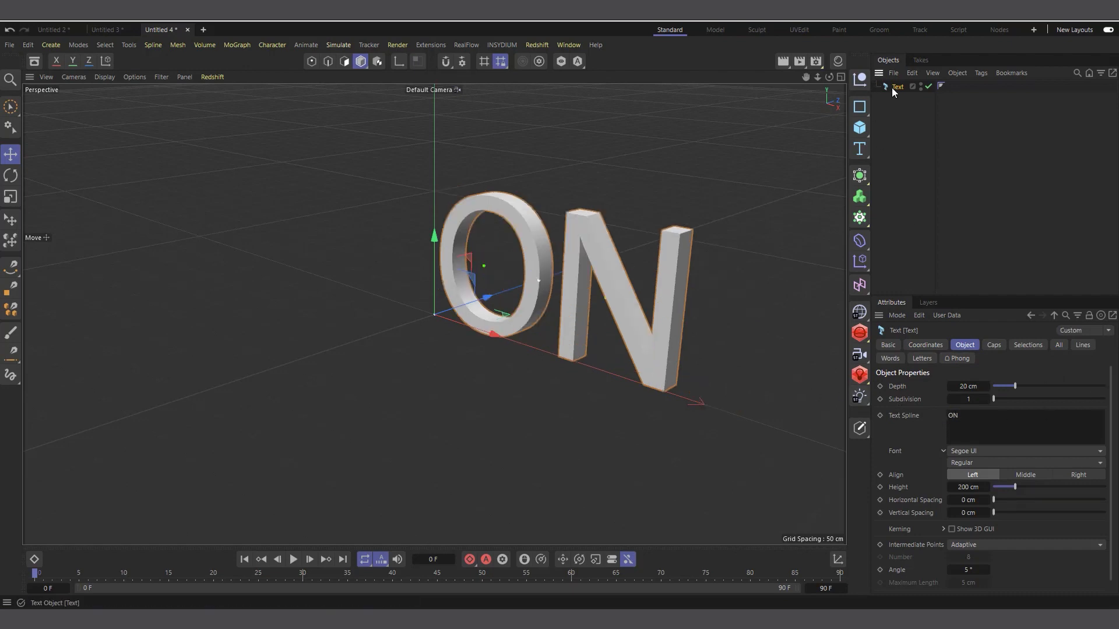
Duplicate the text object, change the copy's text to "Off", and raise it about 167 cm above the ON text.
ctrl+drag(892, 88, 898, 100)
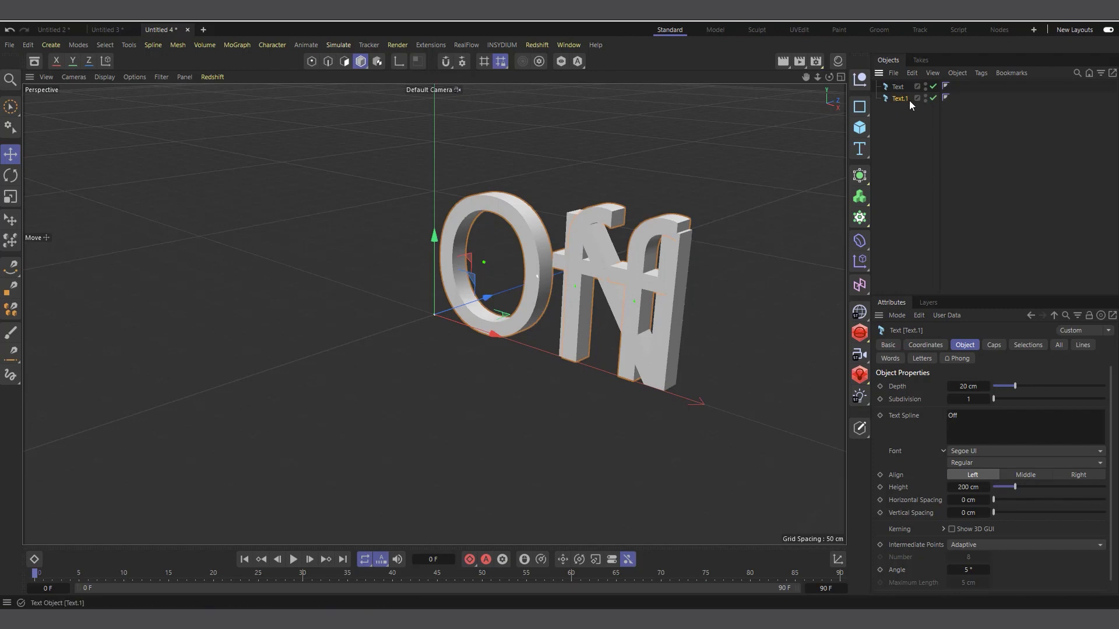
drag(420, 269, 451, 133)
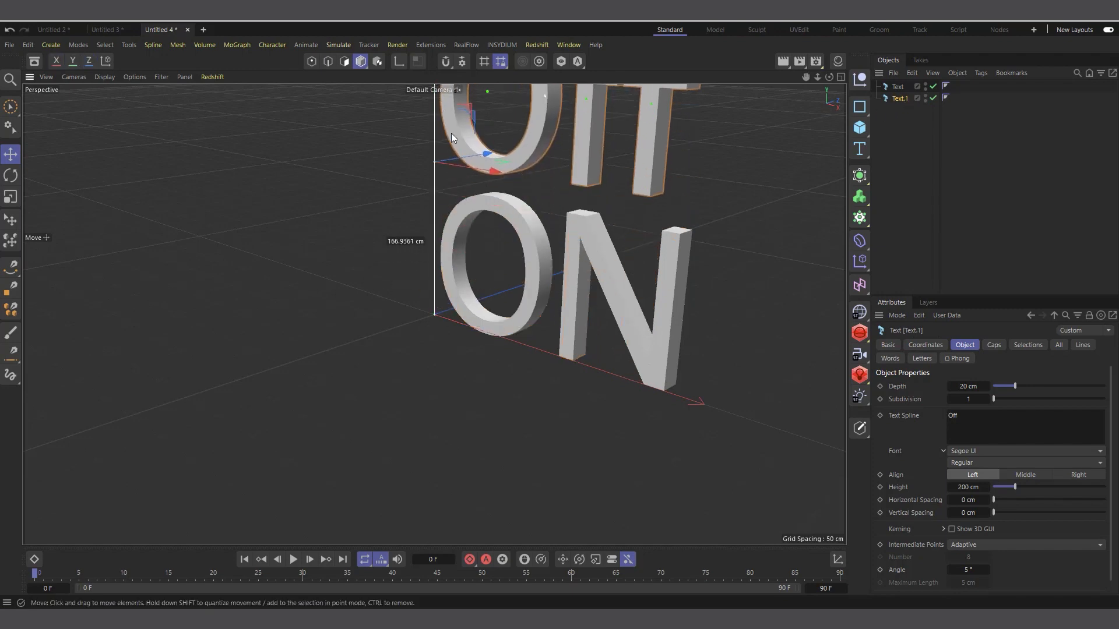
drag(829, 76, 884, 48)
drag(805, 76, 798, 135)
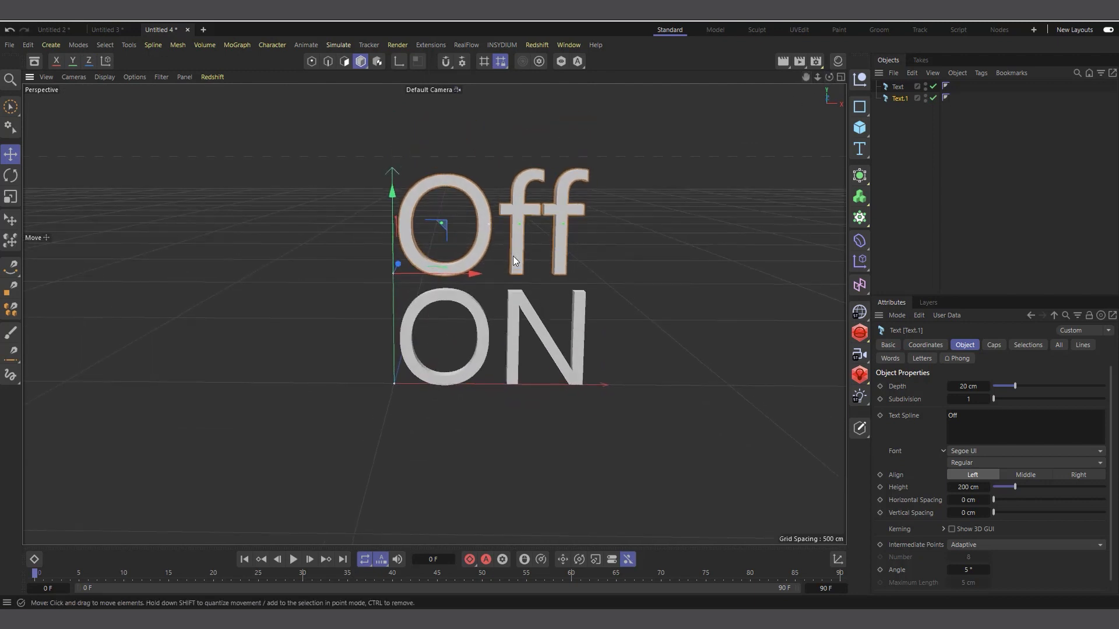
scroll(480, 384, up, 1)
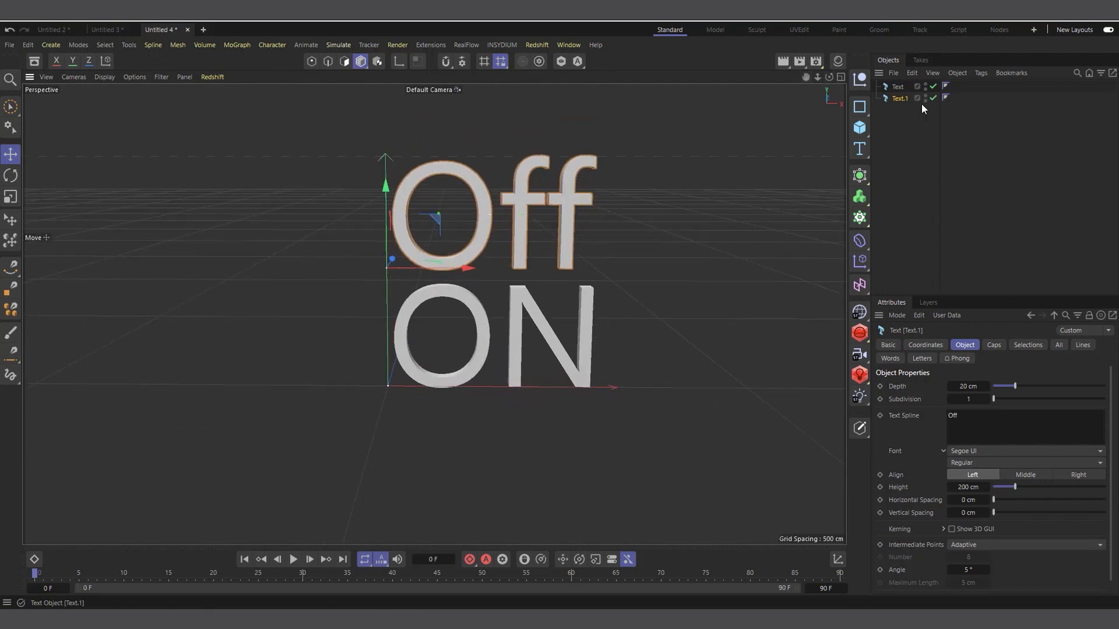
Disable the ON text object and rename the two text objects "on" and "off".
click(933, 86)
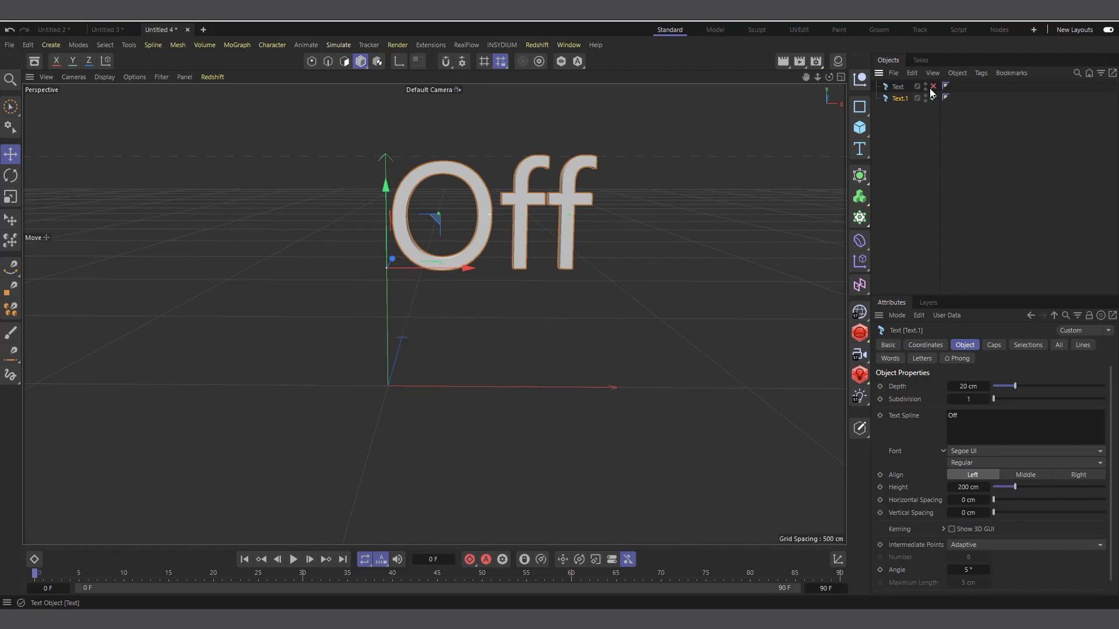
click(901, 89)
double_click(901, 90)
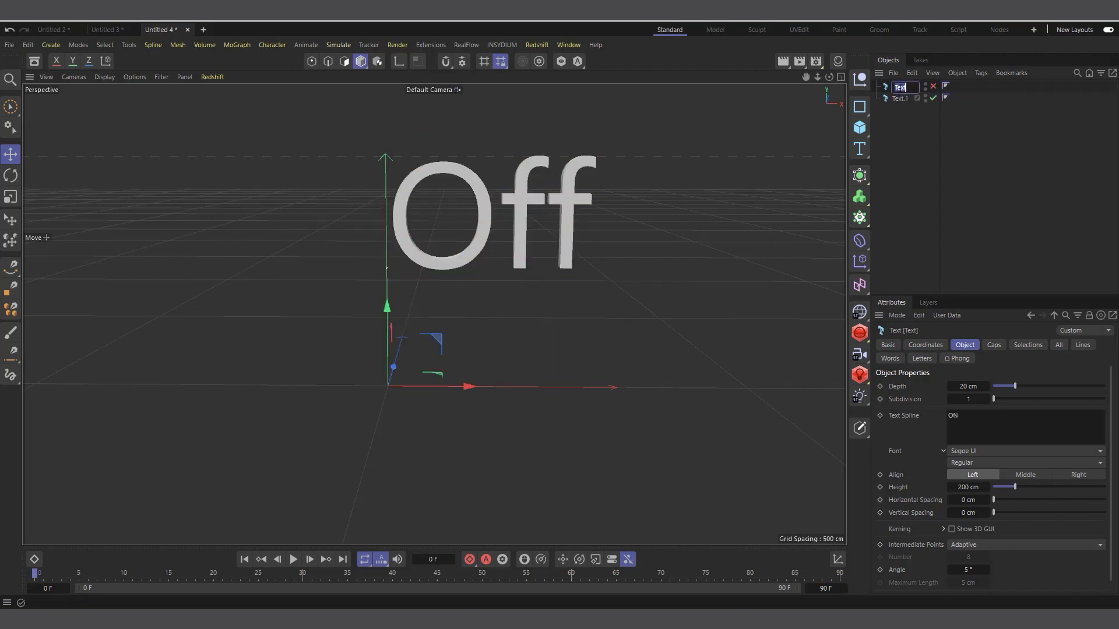
text(on)
key(Tab)
text(o)
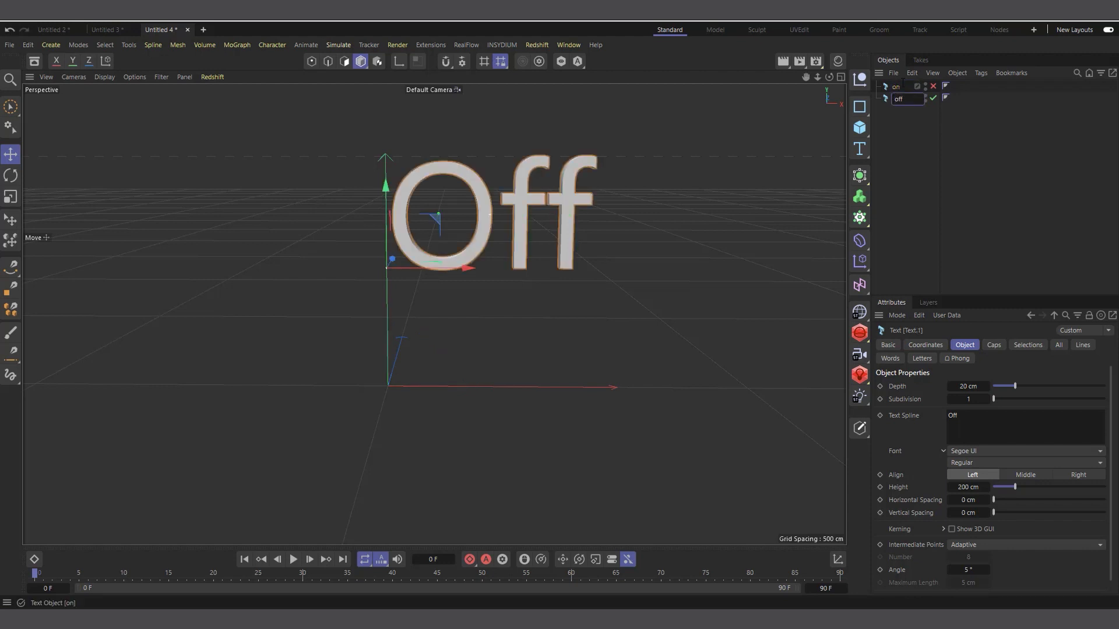
click(895, 143)
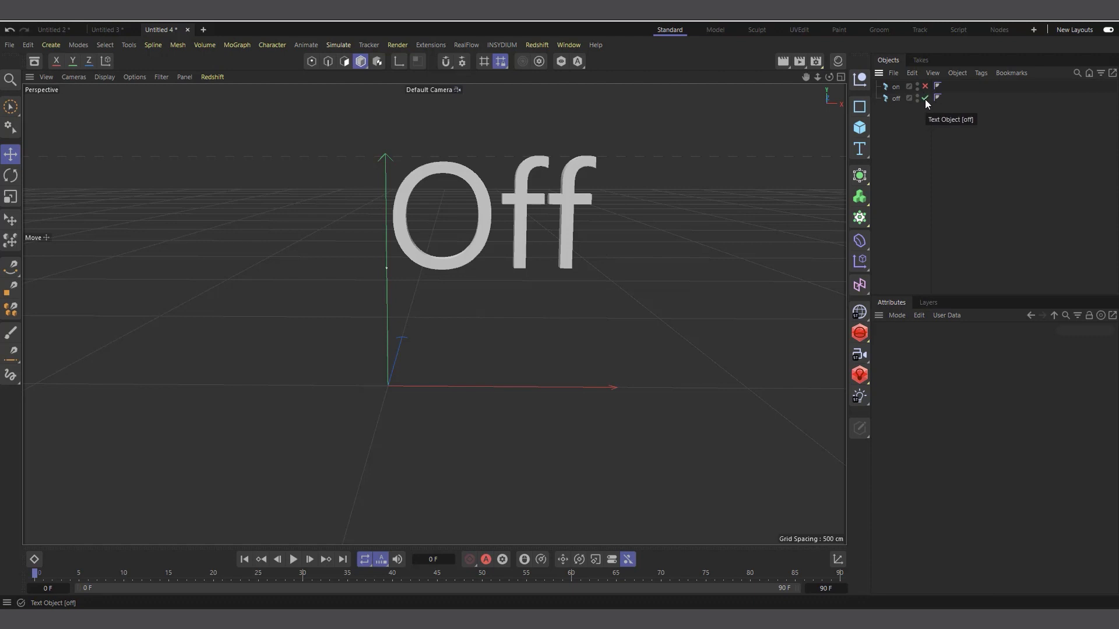
Toggle the enabled states of the on and off objects to demonstrate swapping the visible text.
click(925, 98)
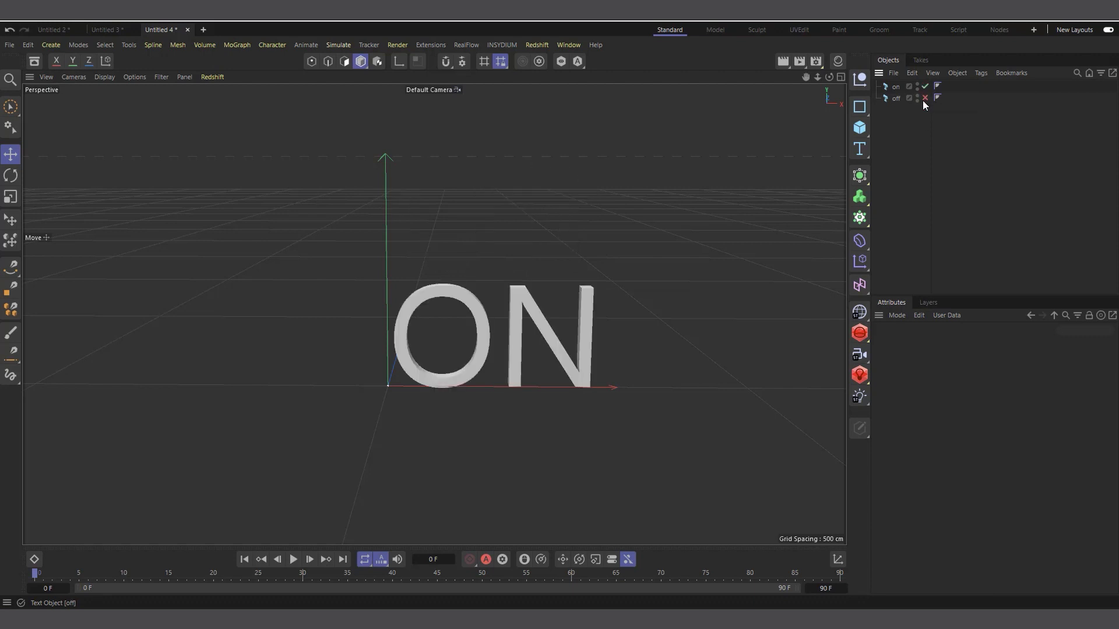
click(924, 98)
click(925, 86)
click(925, 98)
click(925, 98)
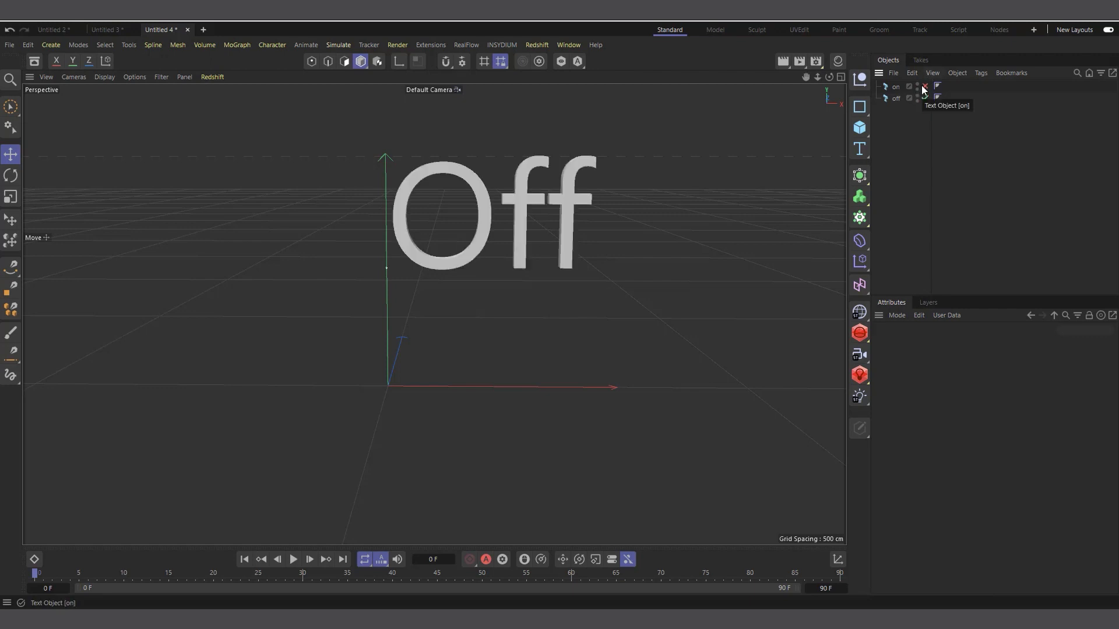
Set the Enabled parameter of the on text object as an XPressions driver.
click(894, 88)
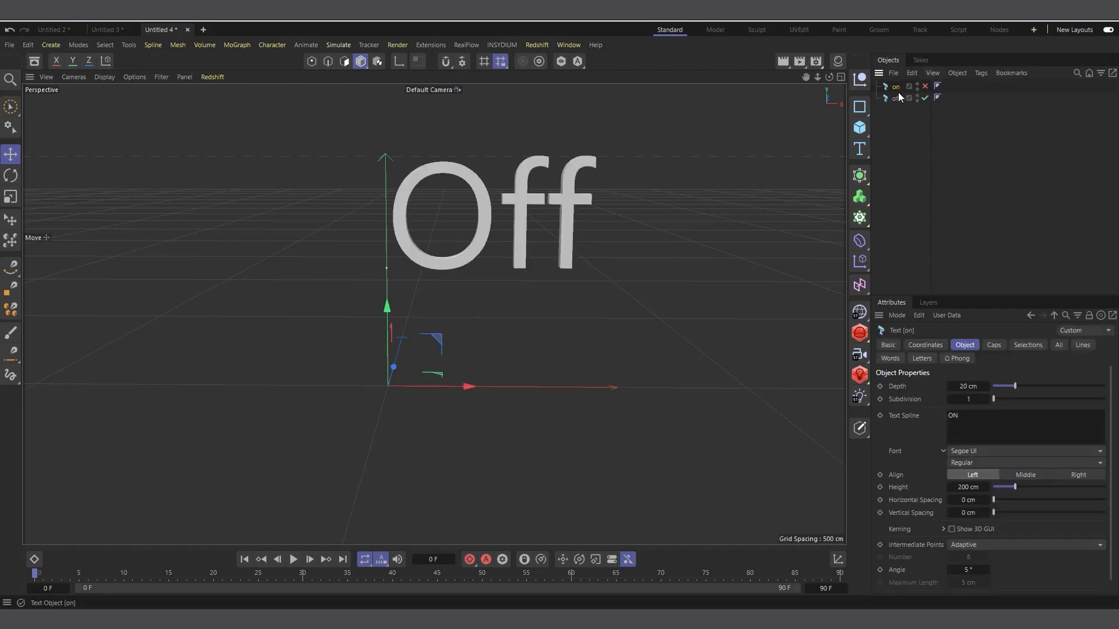
click(894, 347)
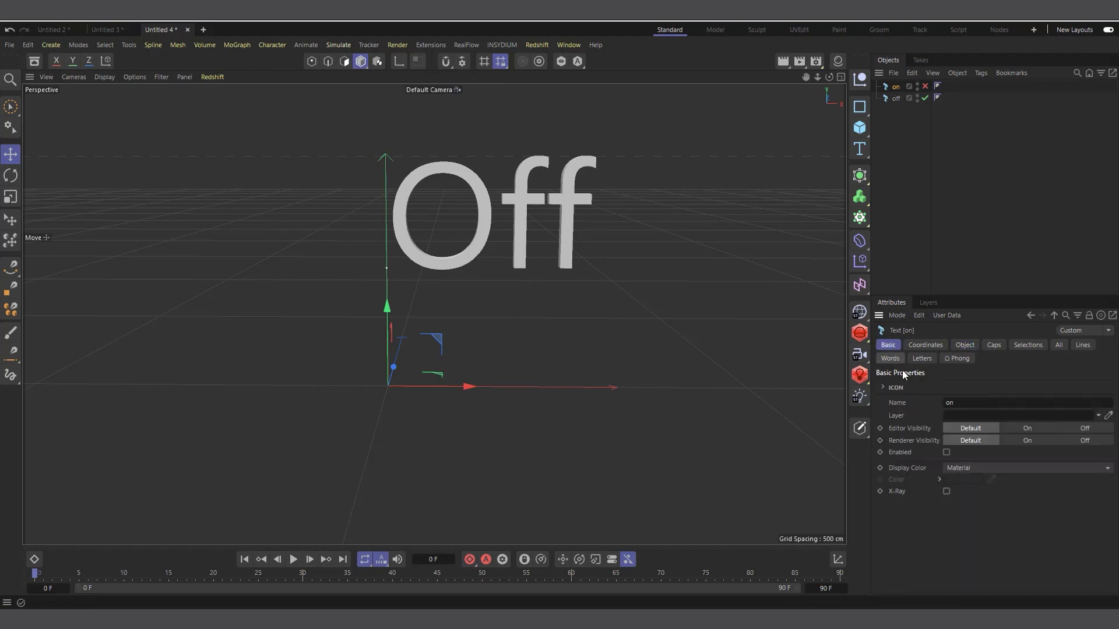
click(946, 452)
right_click(897, 453)
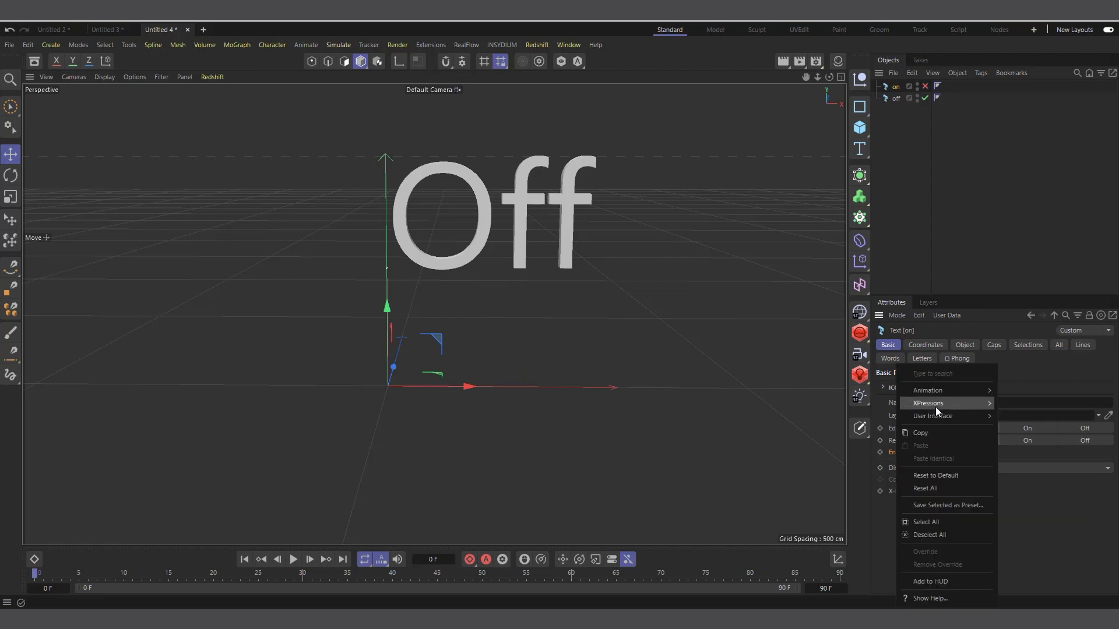
mouse_move(936, 406)
click(1017, 407)
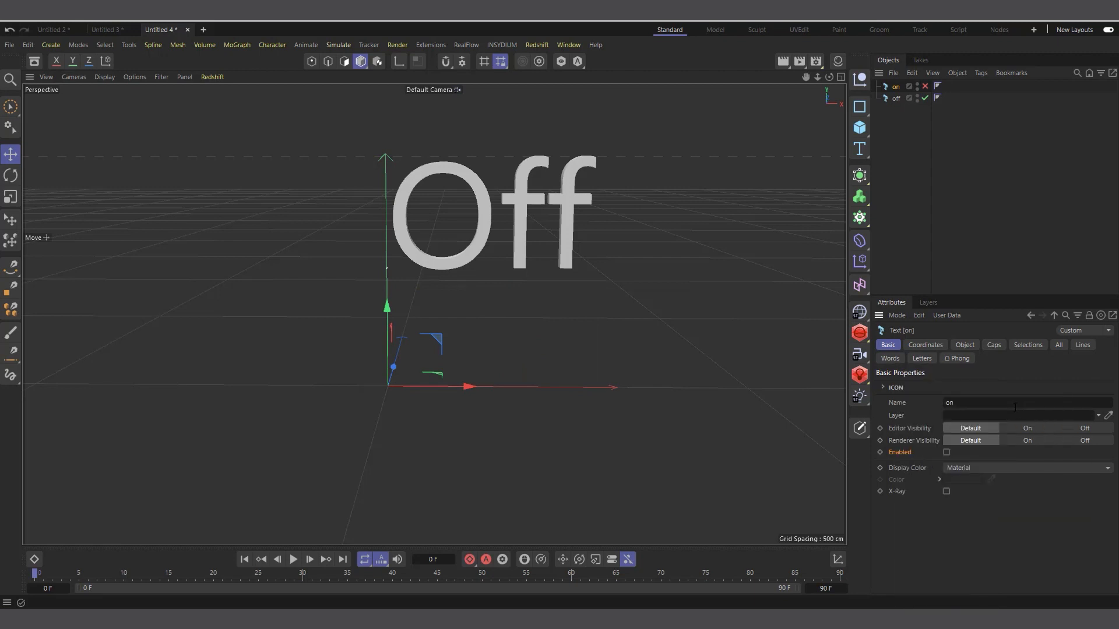
Set the Enabled parameter of the off text object as driven (absolute).
click(896, 98)
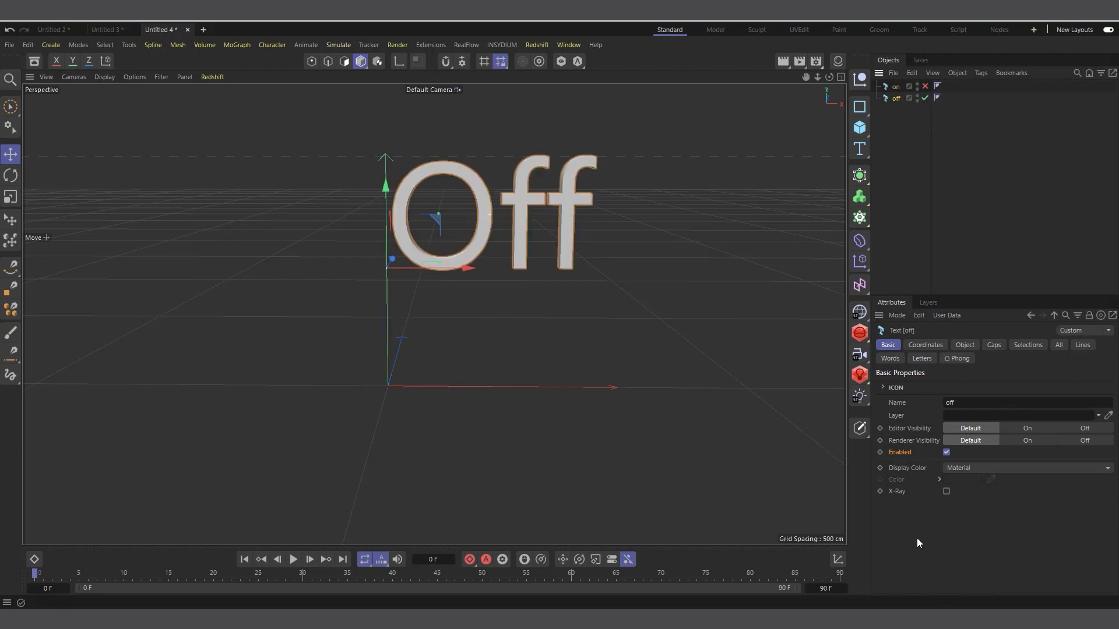
right_click(902, 451)
mouse_move(948, 402)
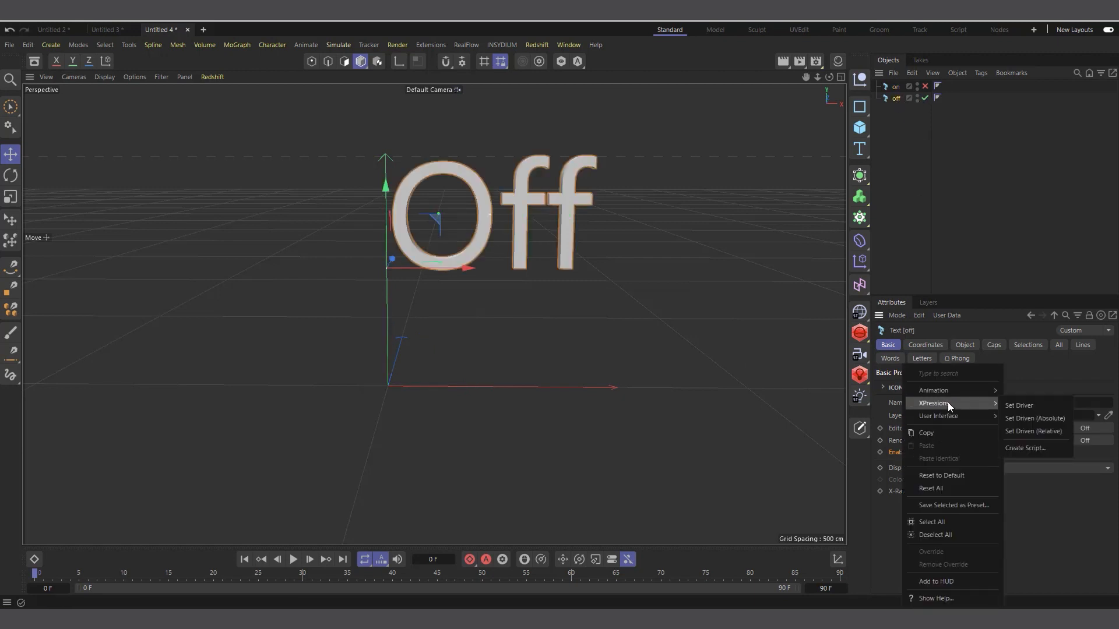
click(1026, 419)
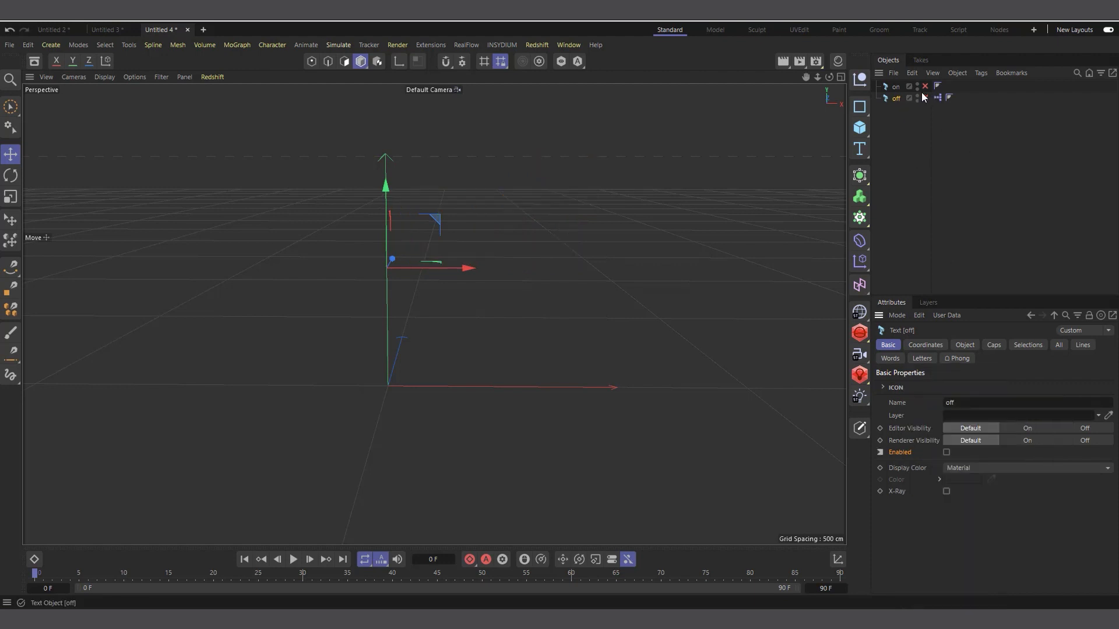
Enable and disable the on text object to test how it drives the off text.
click(898, 86)
click(926, 87)
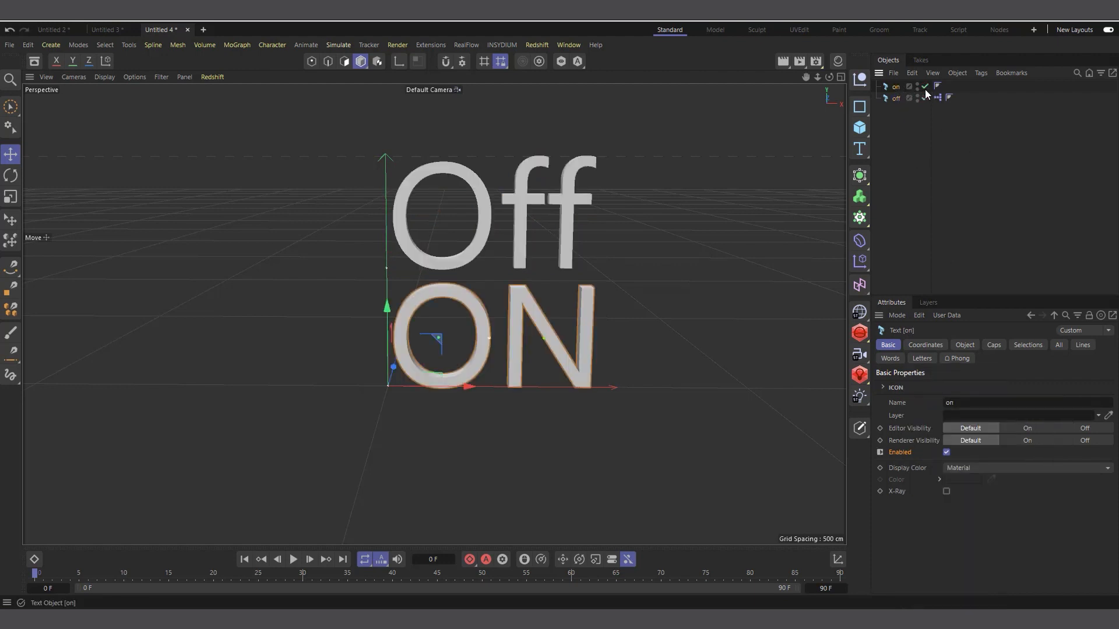
click(926, 87)
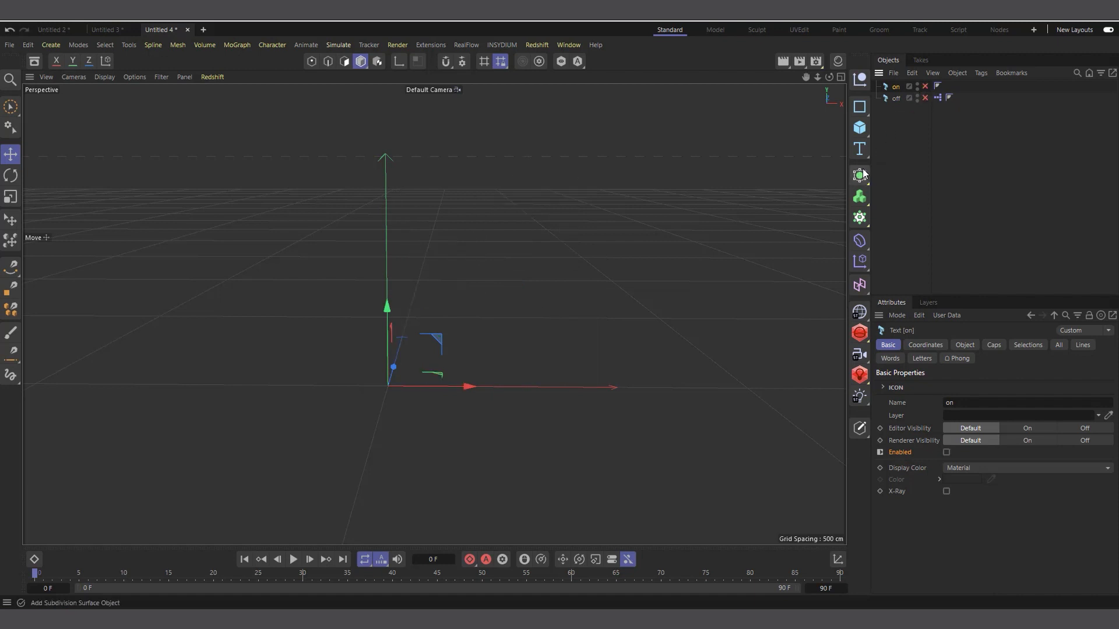
Open the off object's XPresso expression and space the on and off nodes further apart.
double_click(937, 98)
drag(883, 88, 453, 142)
drag(592, 249, 433, 230)
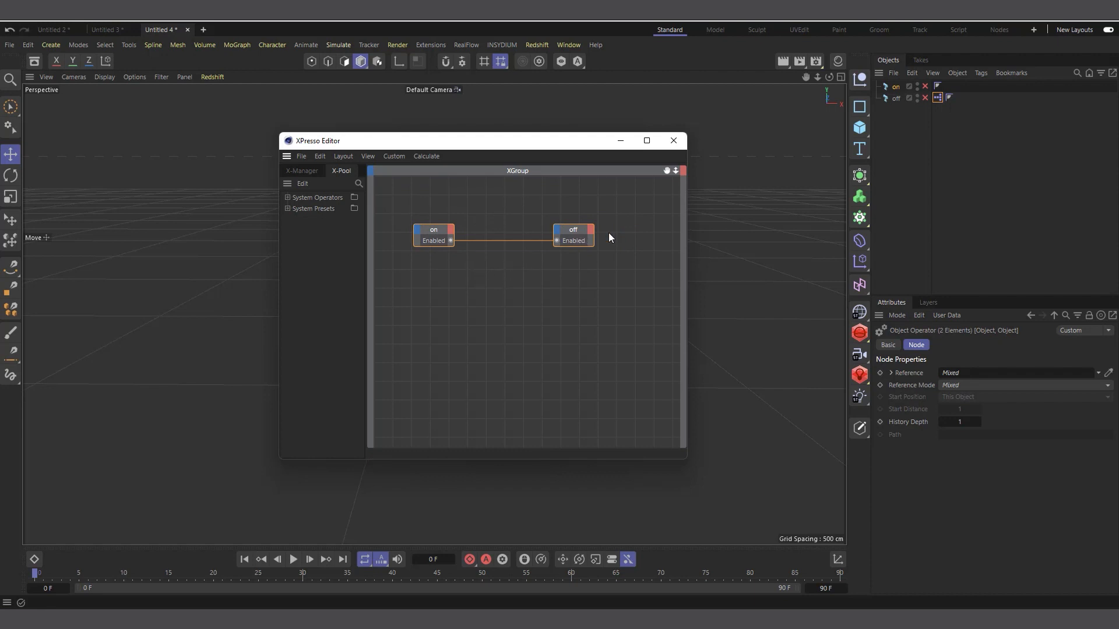
drag(560, 256, 561, 255)
drag(599, 229, 603, 228)
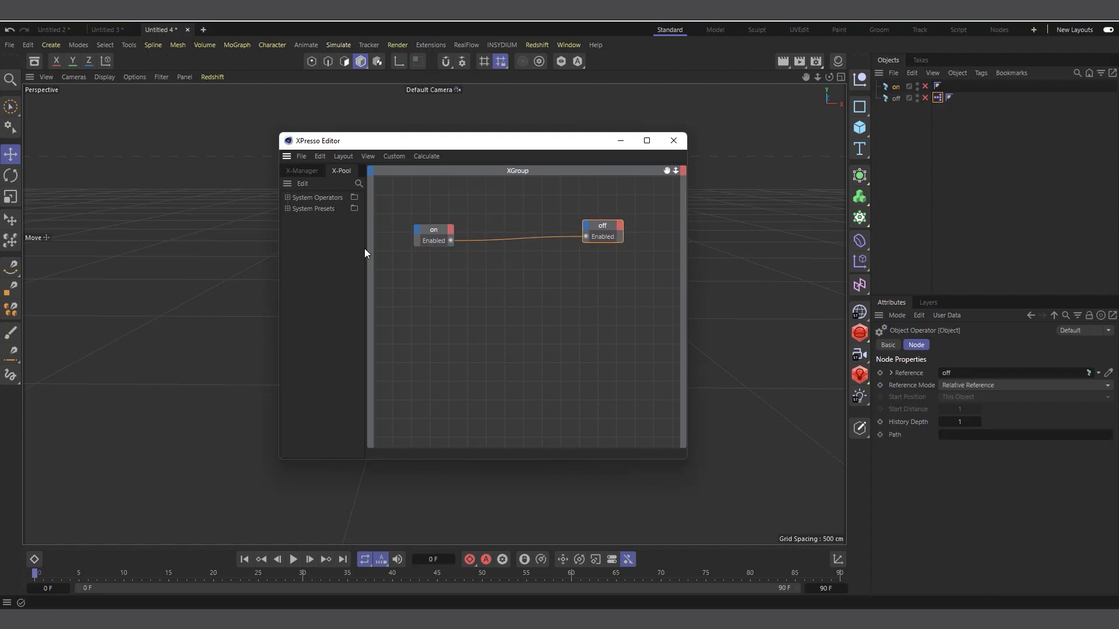
drag(436, 233, 429, 235)
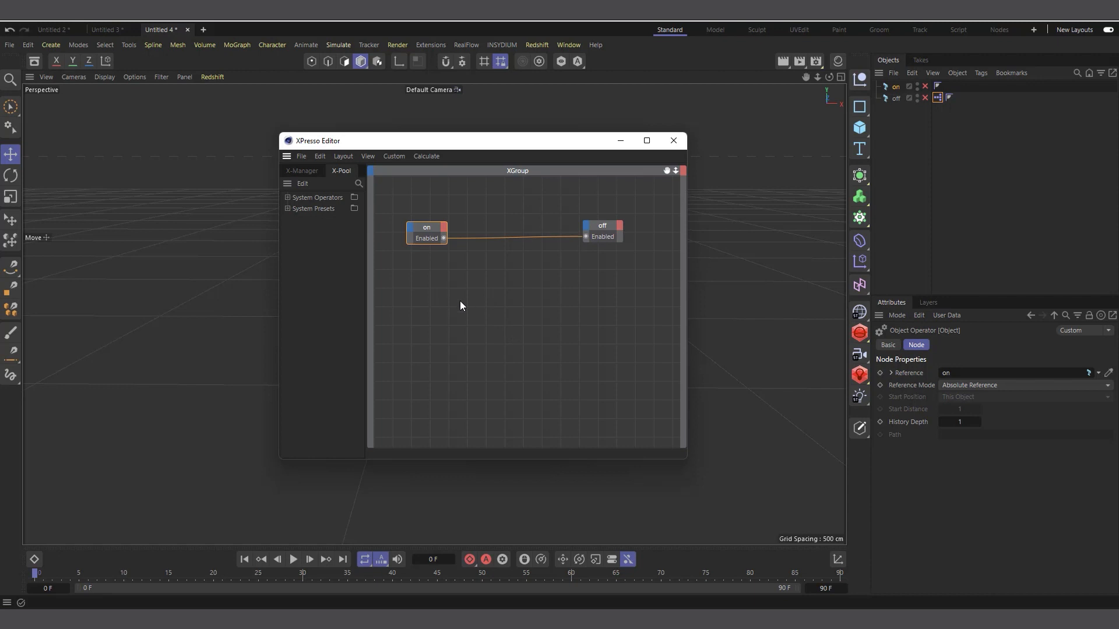
Add a Range Mapper calculation node to the XGroup below the on node.
right_click(459, 286)
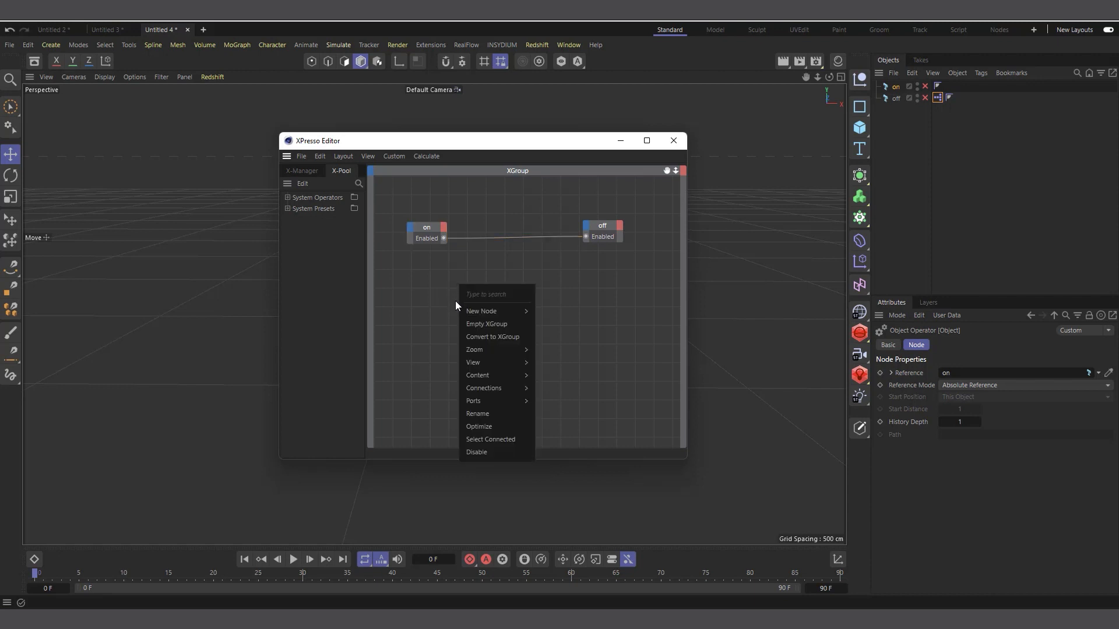
mouse_move(474, 312)
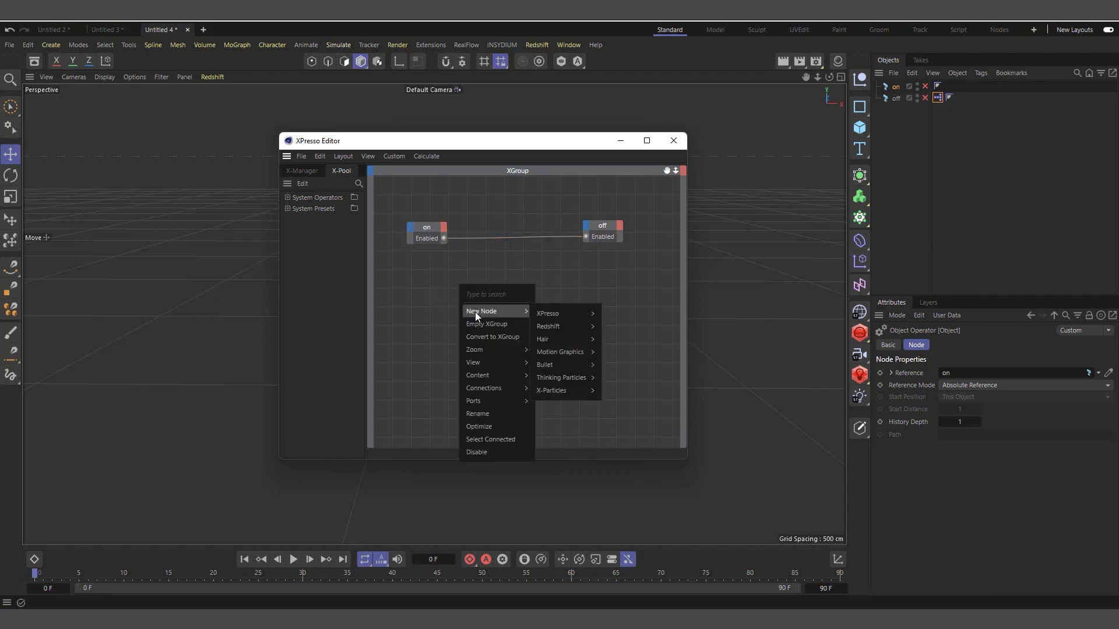
mouse_move(571, 316)
mouse_move(624, 356)
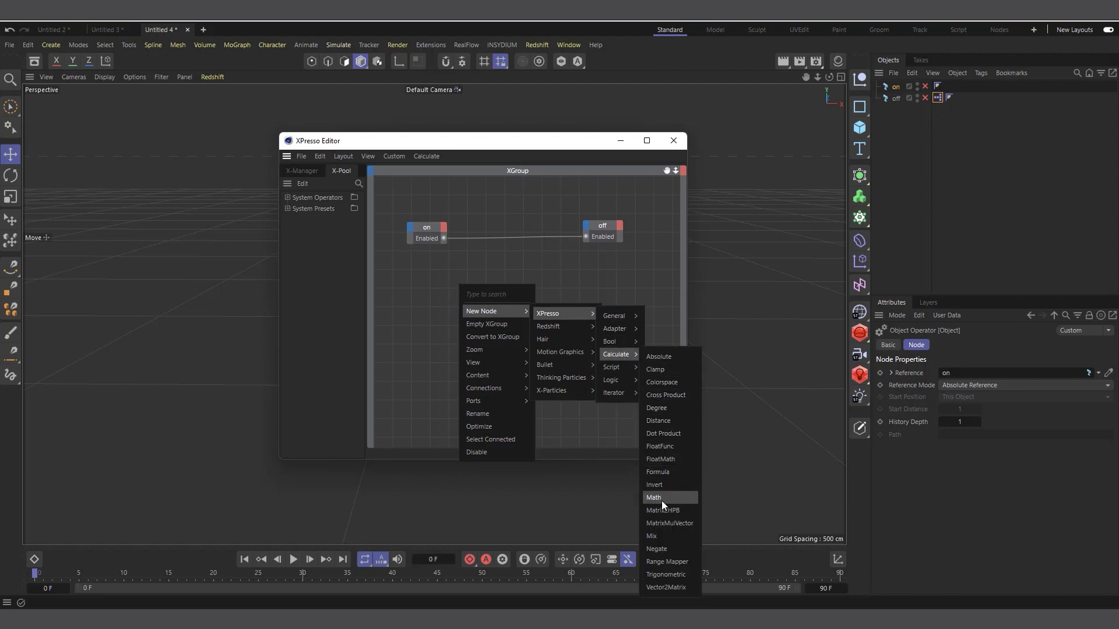
click(662, 563)
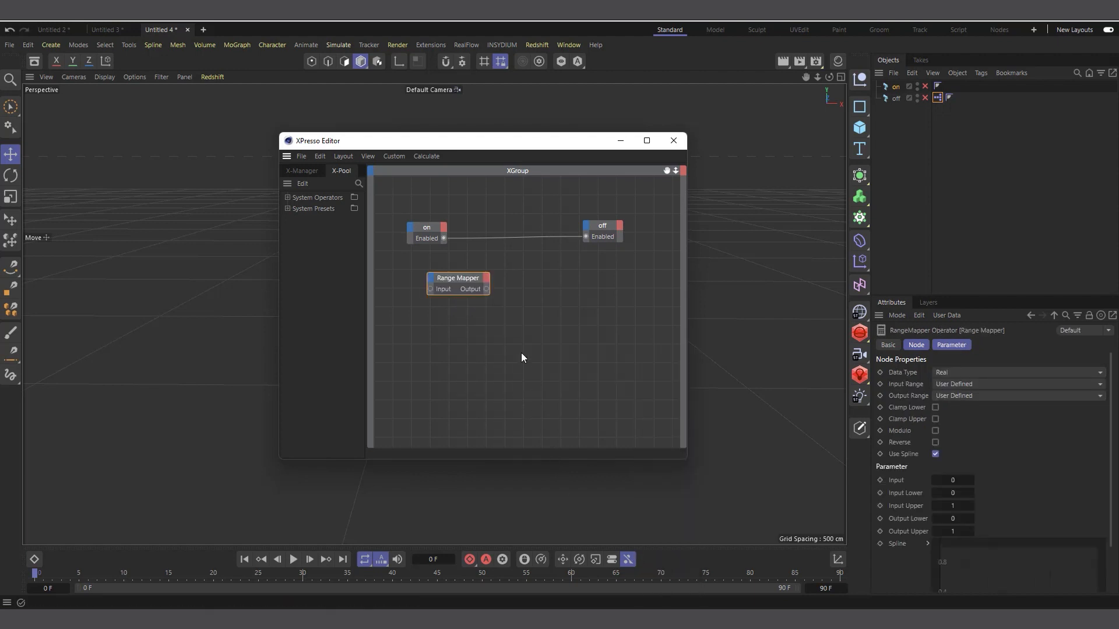
Search the Commander for "range m" and close it without running a command.
key(shift+c)
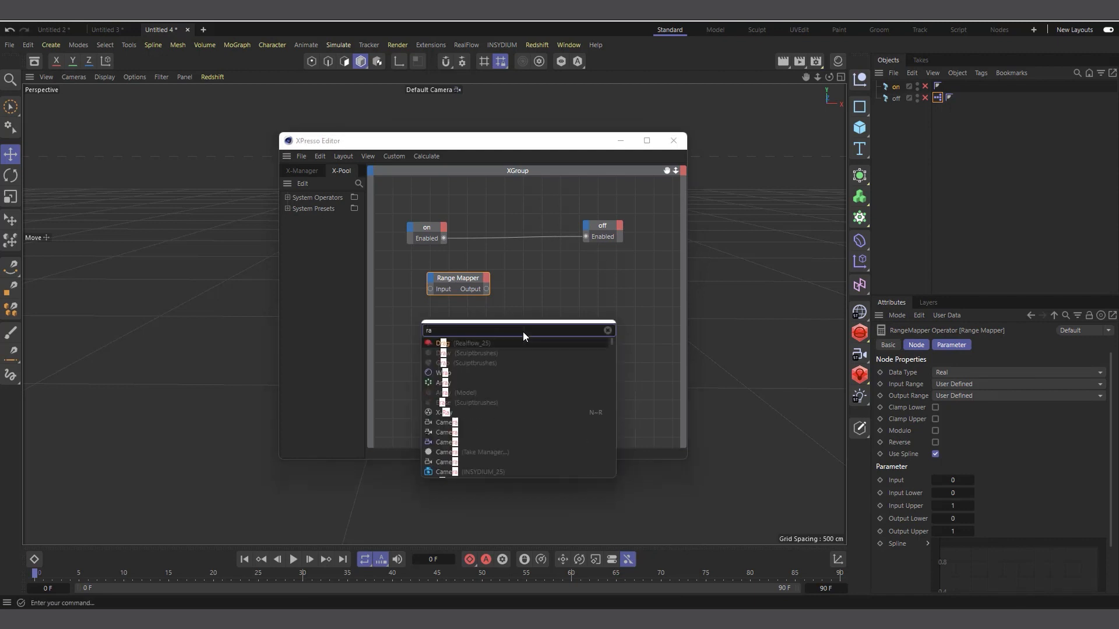
text(rang)
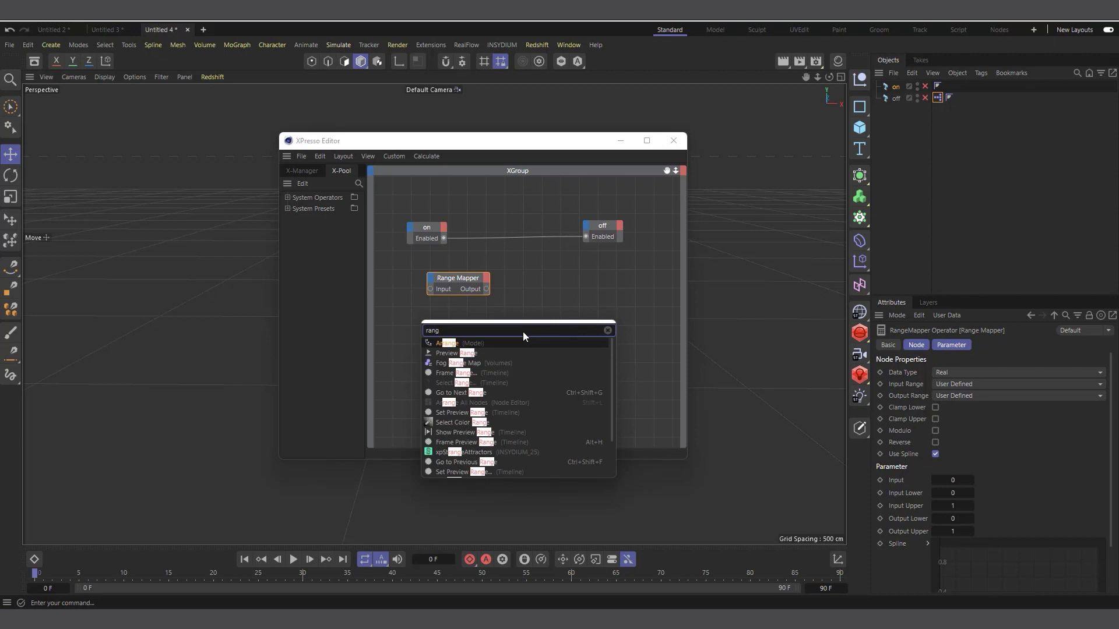
text(e m)
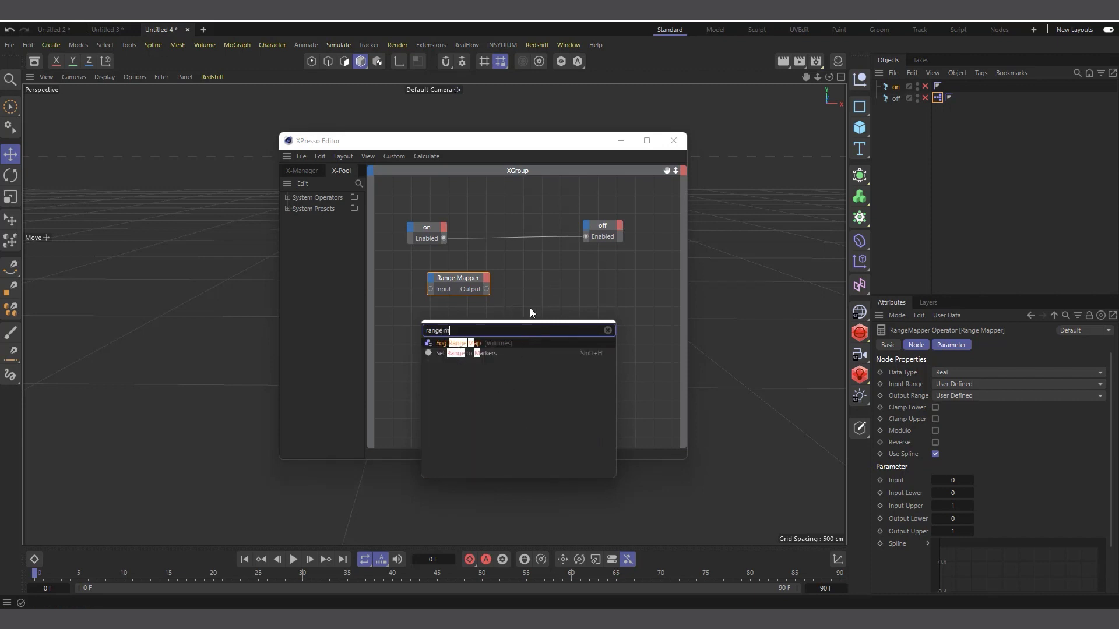
click(607, 331)
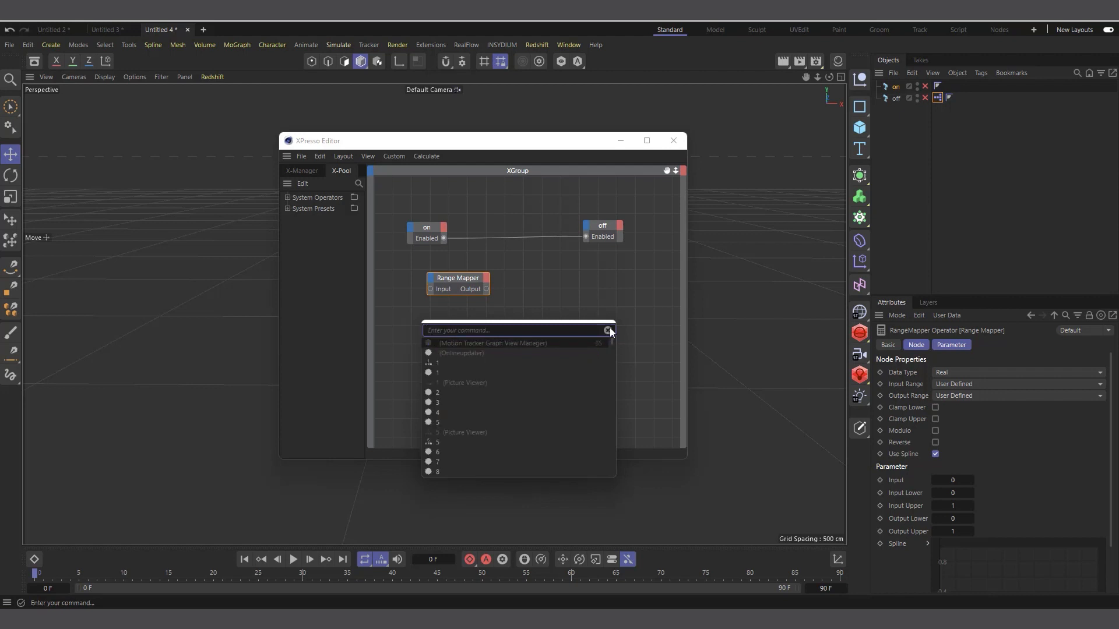
click(620, 307)
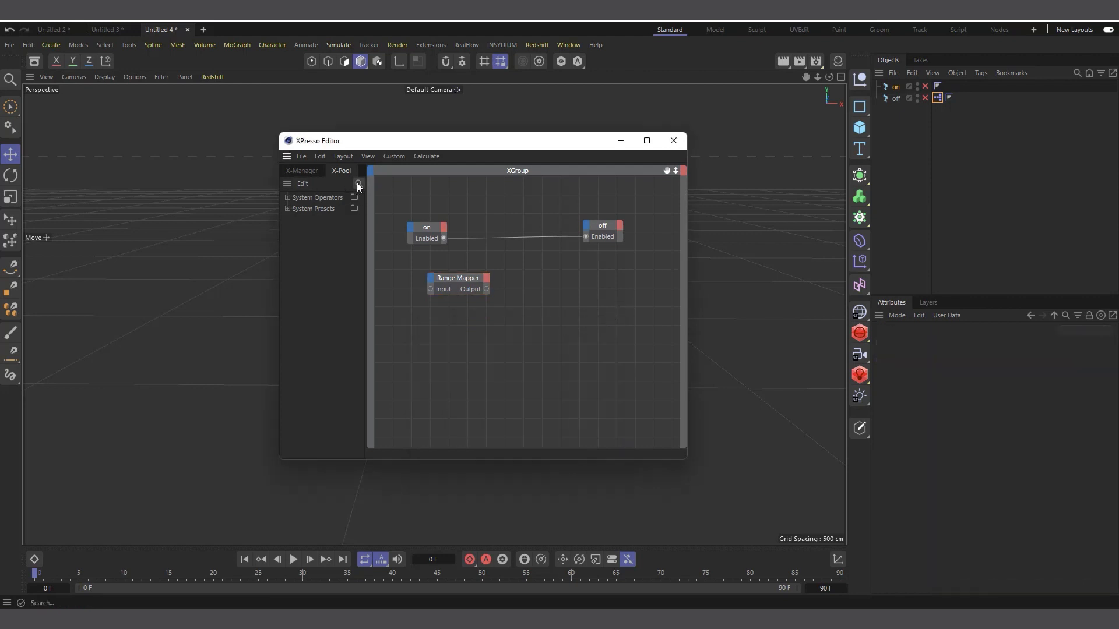
Show the X-Pool search field and browse the new XPresso nodes in the Calculate category.
click(358, 185)
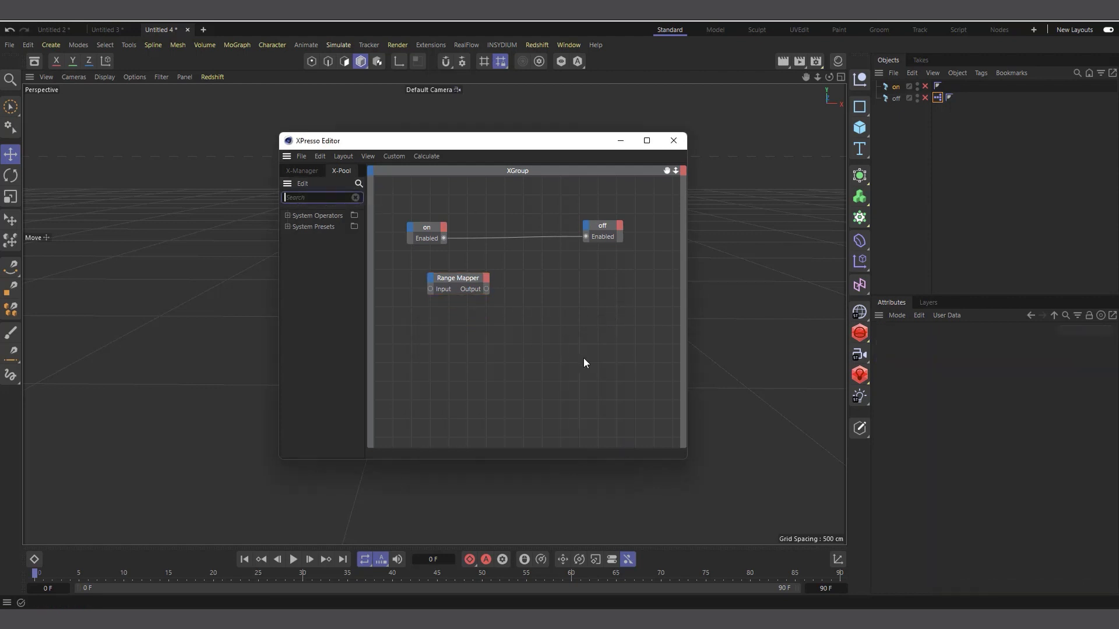
drag(458, 279, 463, 277)
right_click(537, 310)
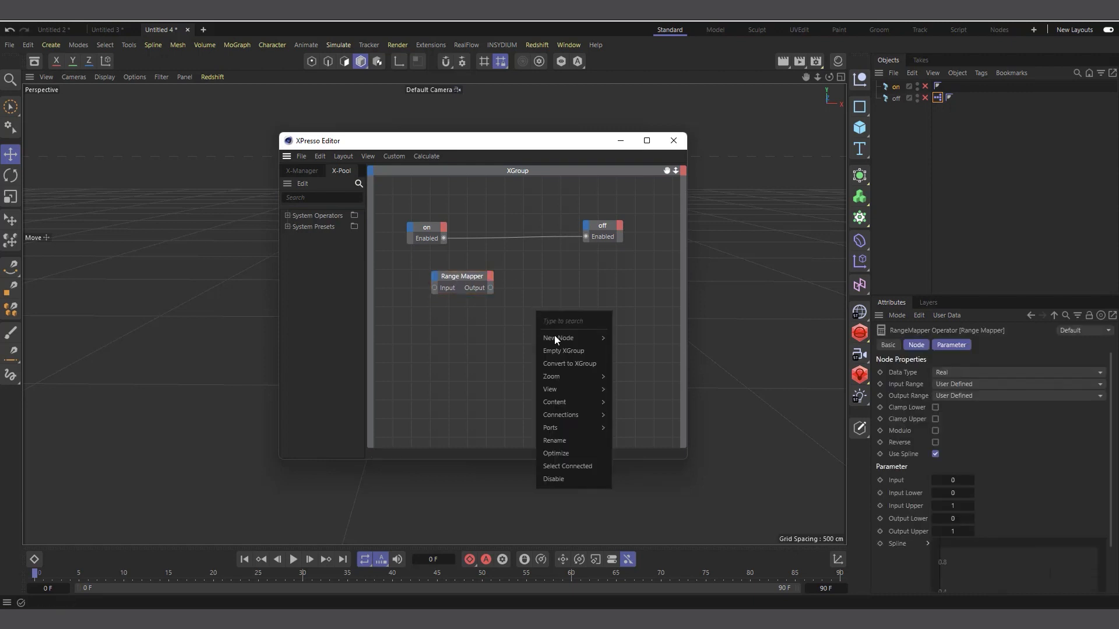
mouse_move(560, 338)
mouse_move(627, 339)
mouse_move(689, 341)
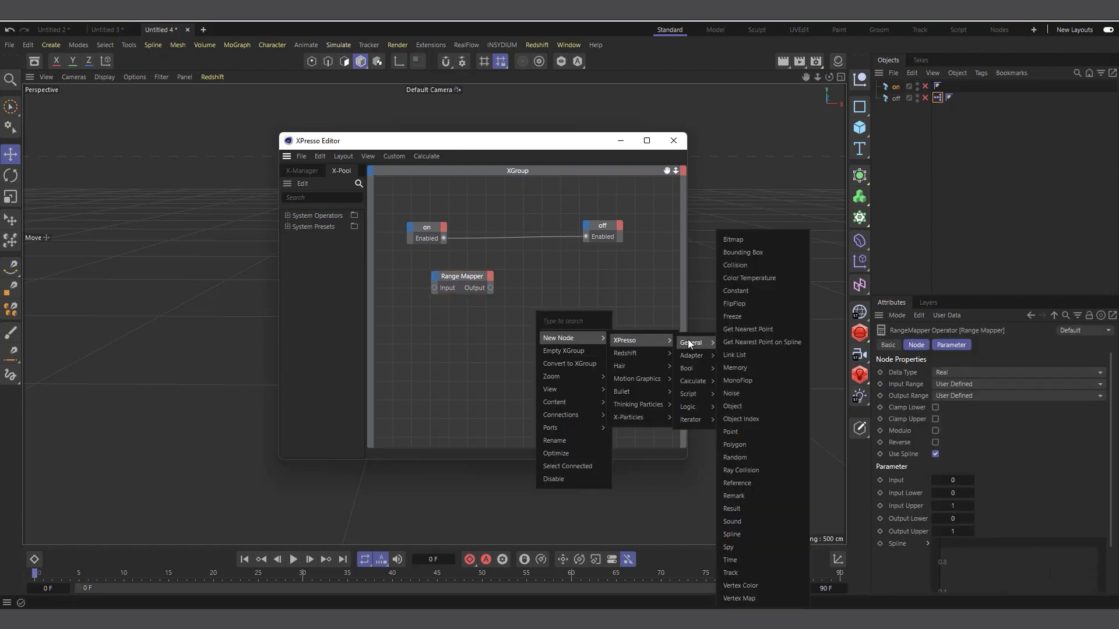
mouse_move(689, 382)
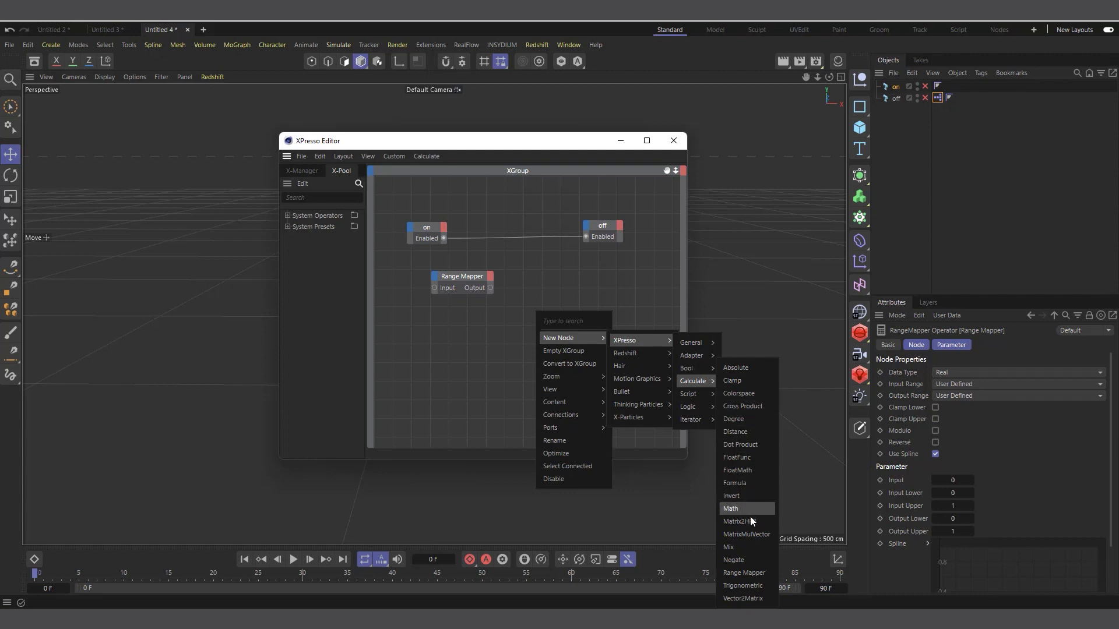
click(540, 254)
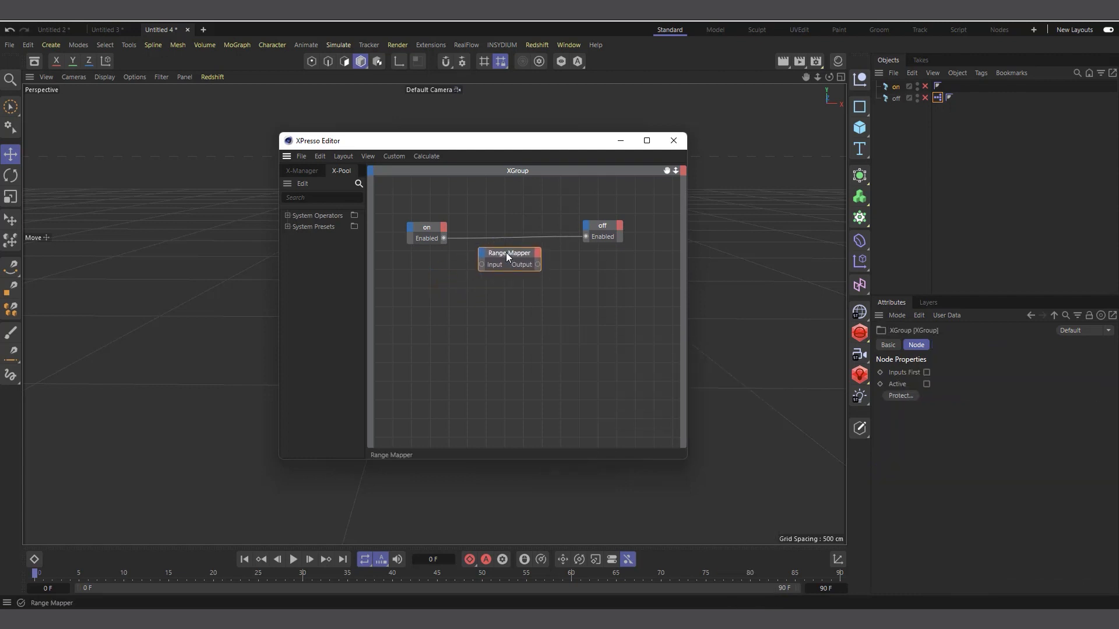
Place the Range Mapper between the two nodes, wiring on's Enabled to its Input and its Output to off's Enabled.
click(506, 253)
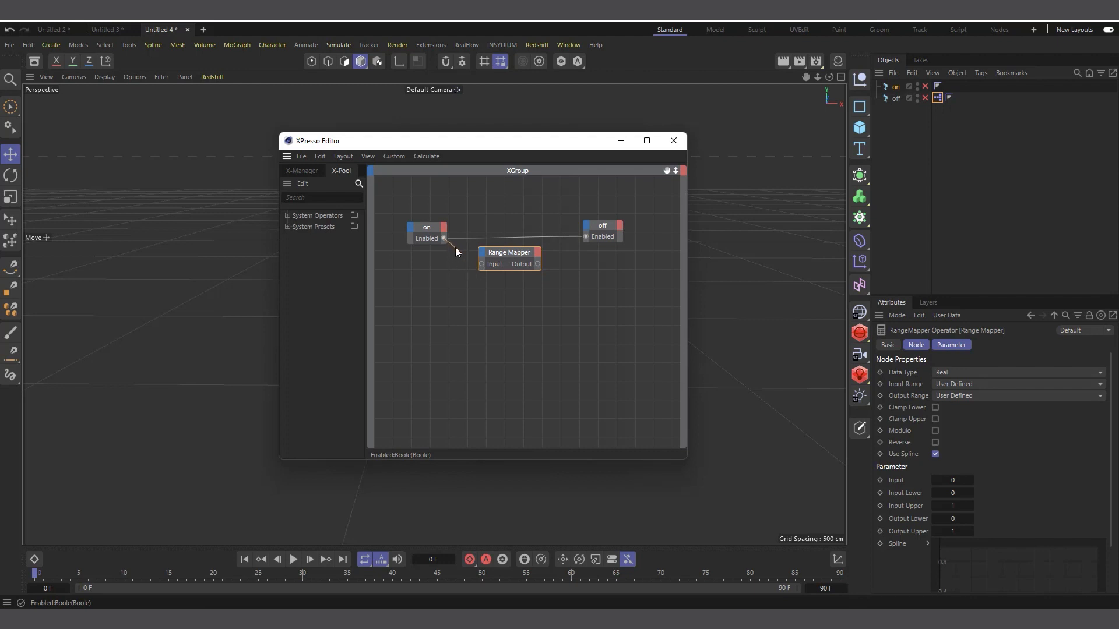
mouse_move(480, 266)
mouse_down()
mouse_move(542, 267)
mouse_move(482, 264)
mouse_up()
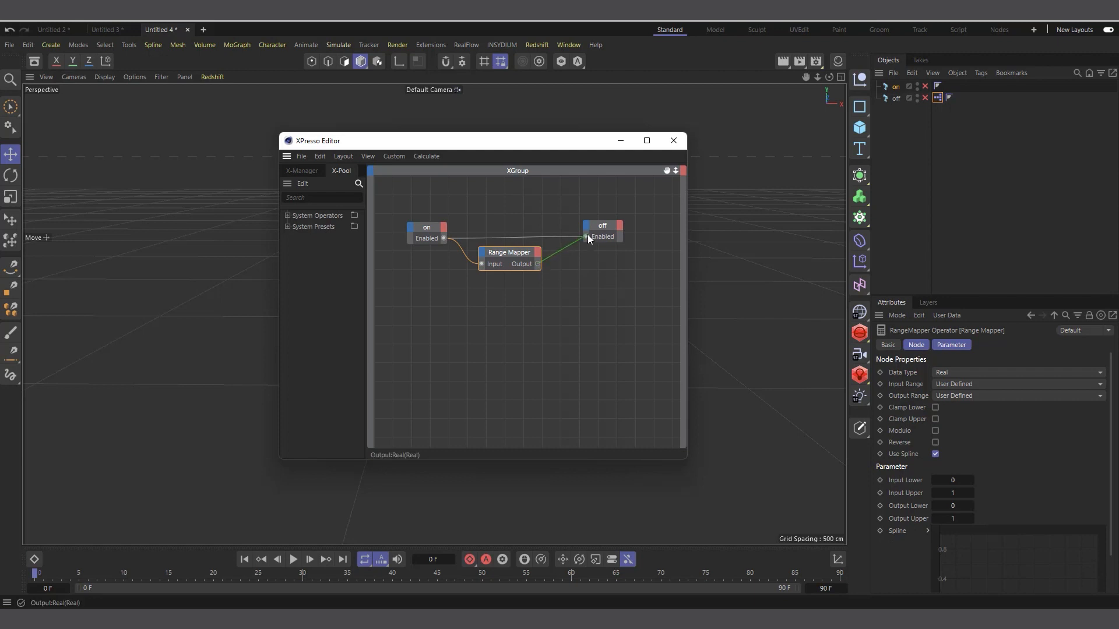
drag(587, 235, 588, 234)
drag(507, 253, 511, 239)
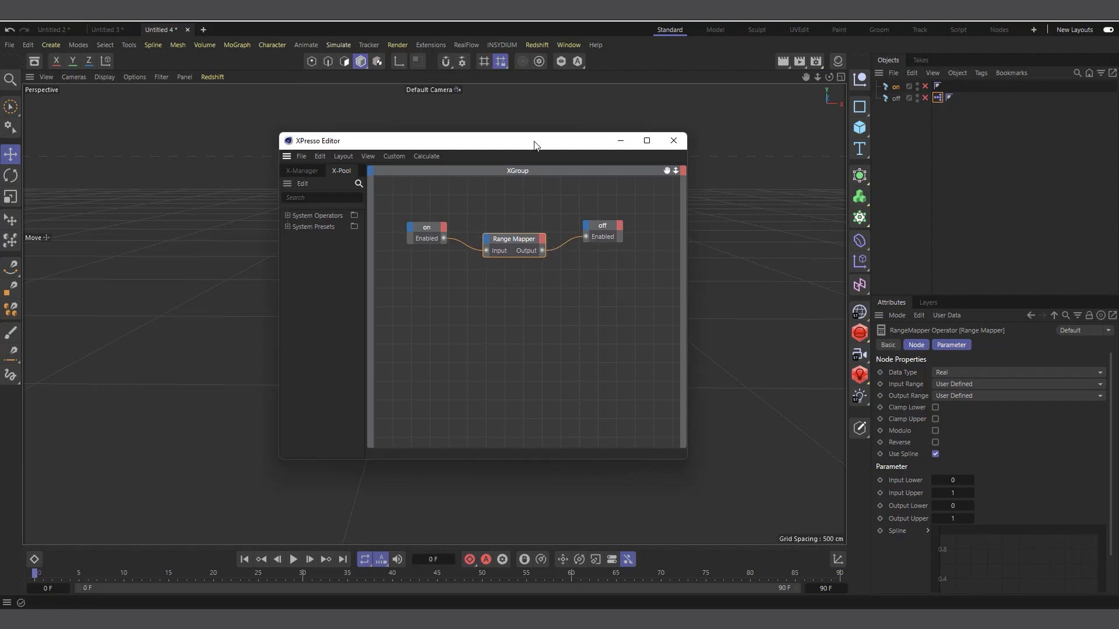
Enable Reverse on the Range Mapper and move the XPresso Editor clear of the text and object list.
drag(534, 145, 742, 117)
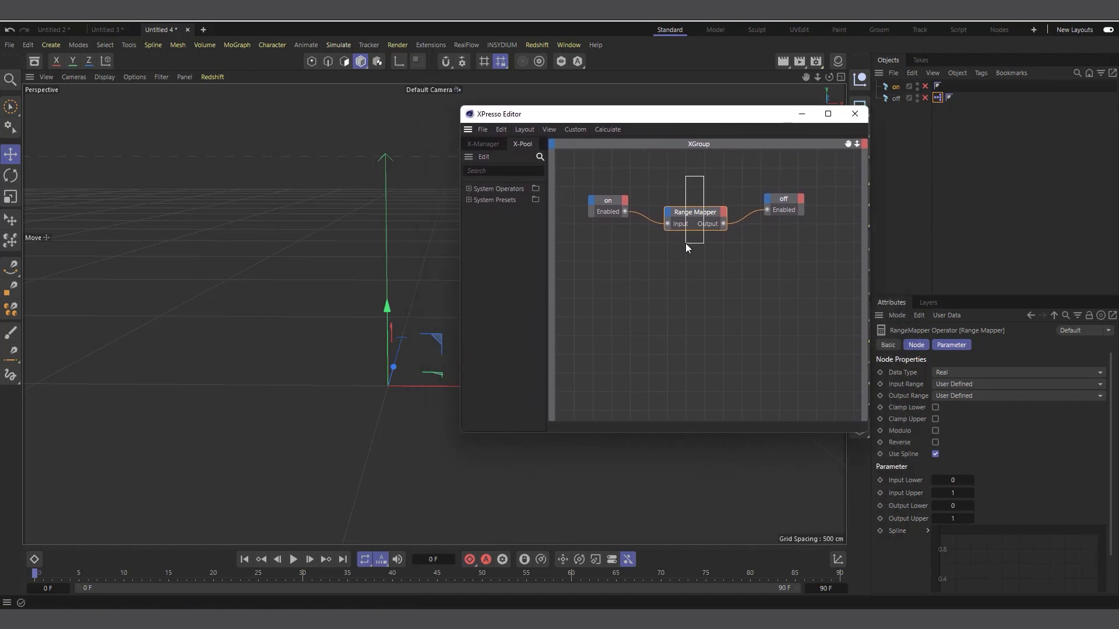
click(935, 442)
drag(723, 119, 911, 357)
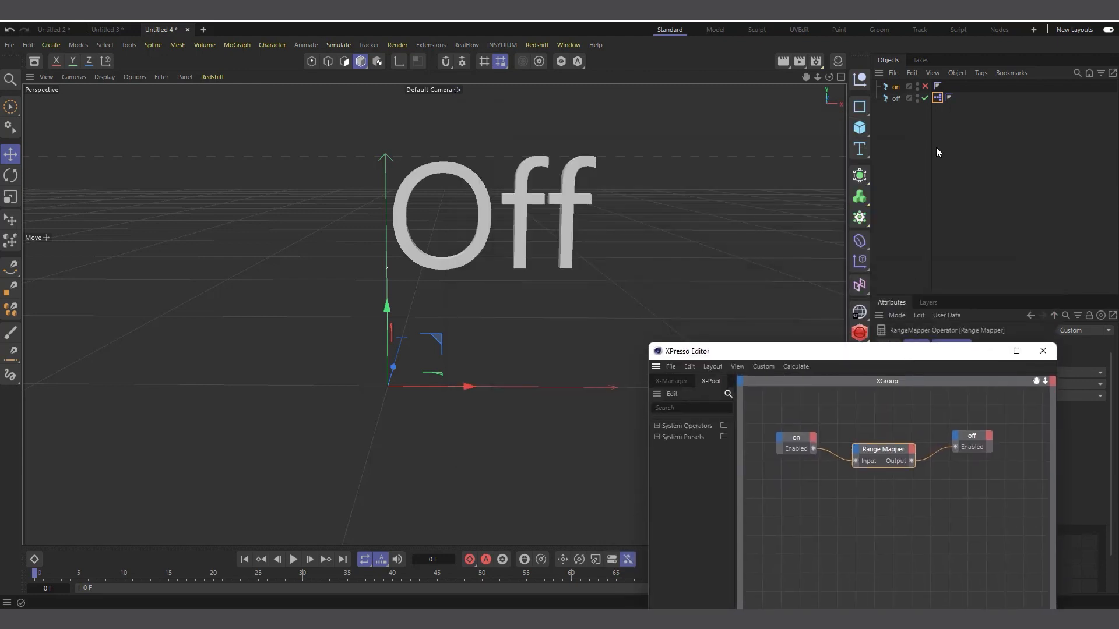
Enable and disable the on text object to test the reversed link, and close the XPresso Editor.
click(896, 89)
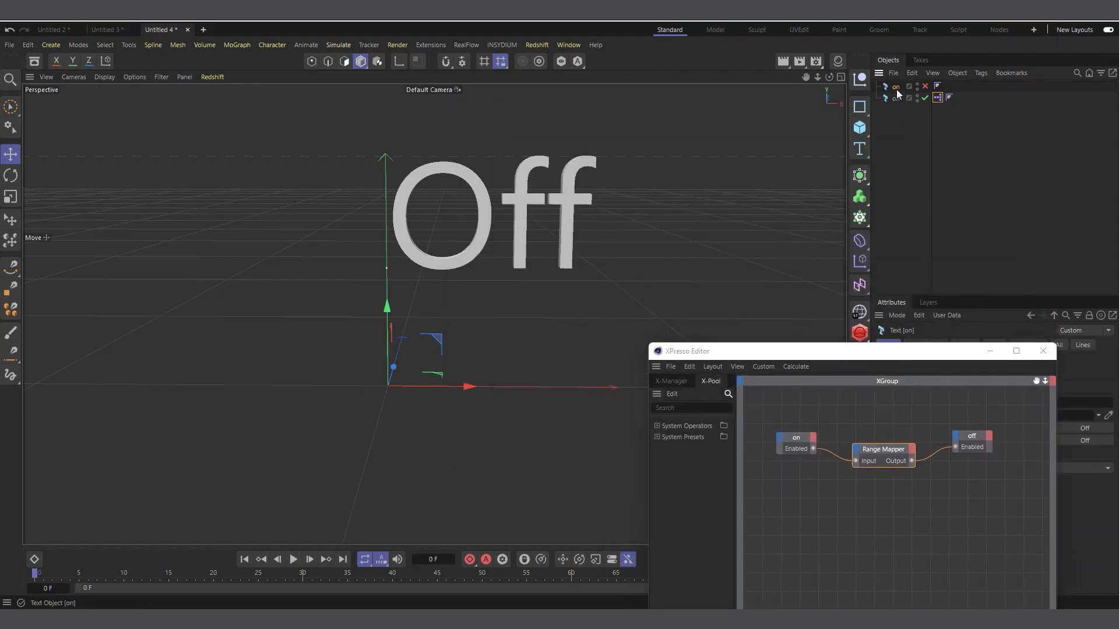
click(926, 87)
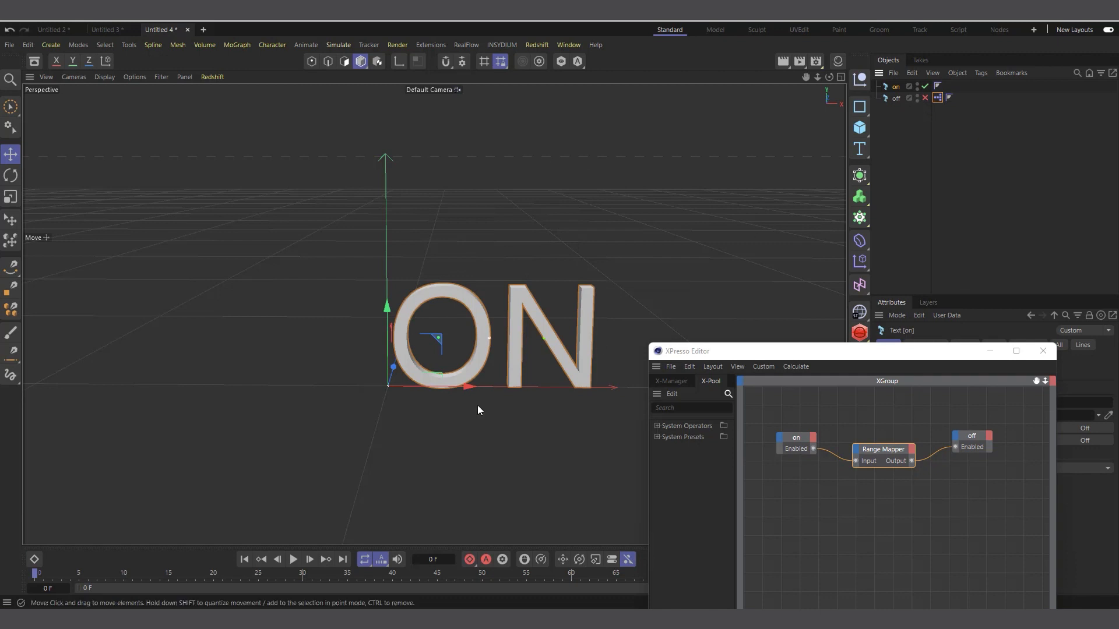
click(926, 87)
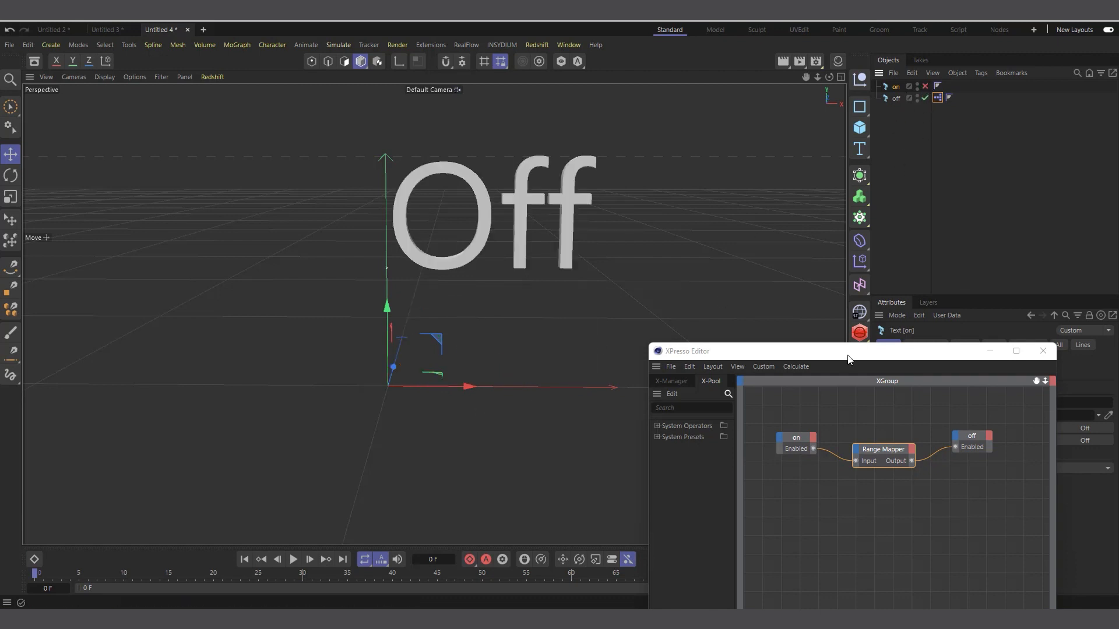
drag(852, 352, 543, 196)
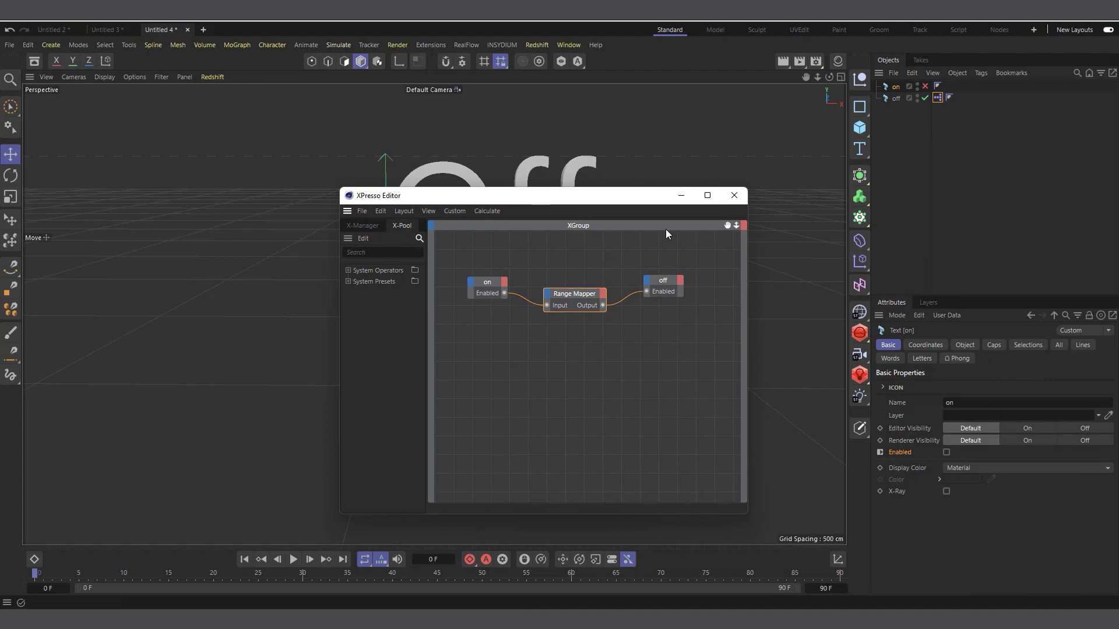
click(736, 201)
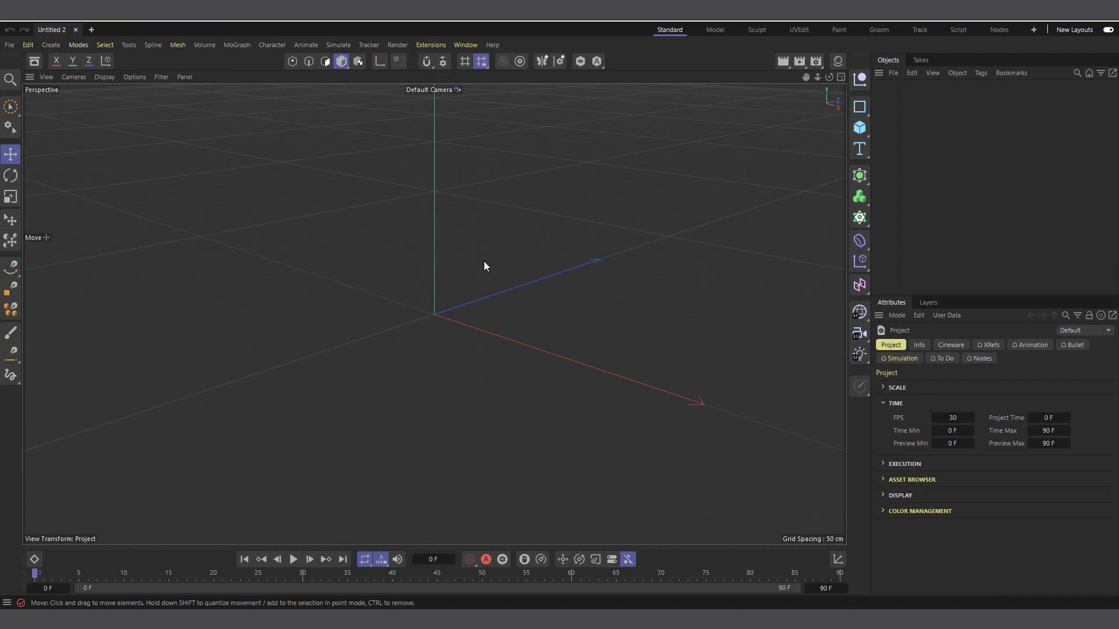
Add a Cube primitive to the empty scene.
click(860, 127)
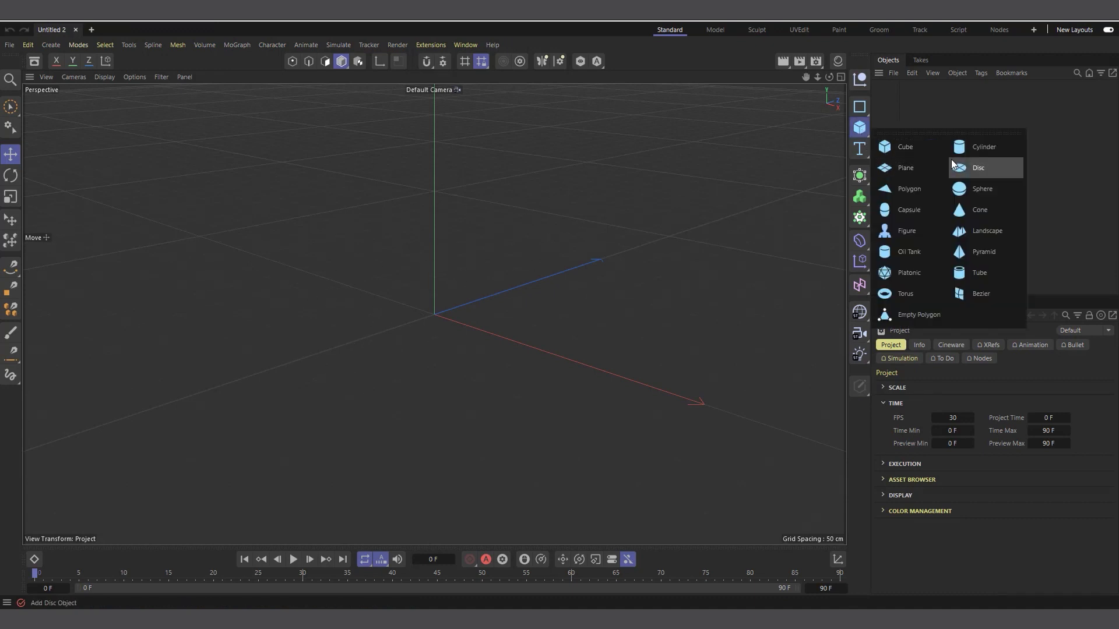
click(917, 151)
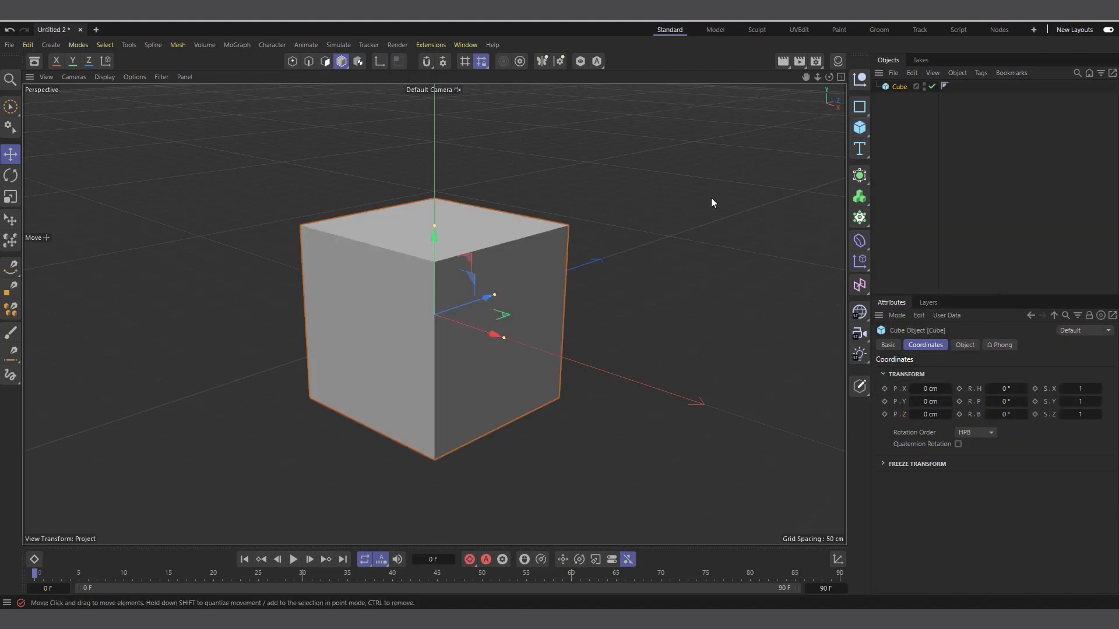
drag(818, 78, 760, 78)
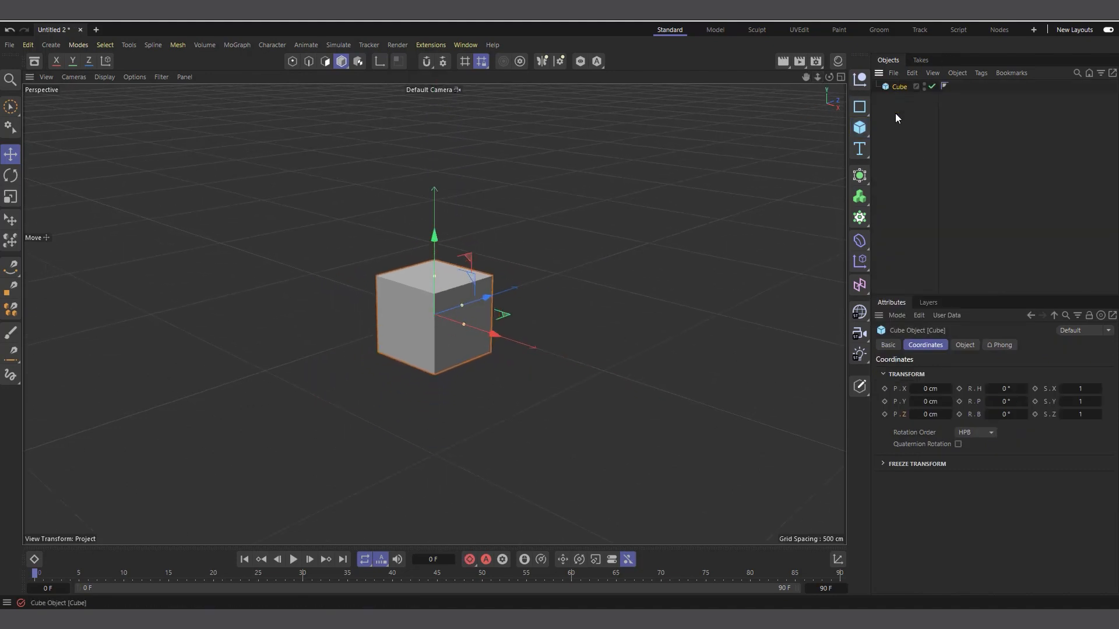
Scrub the timeline forward and back to frame 0, and set the project's Project Time parameter as the driver.
click(893, 180)
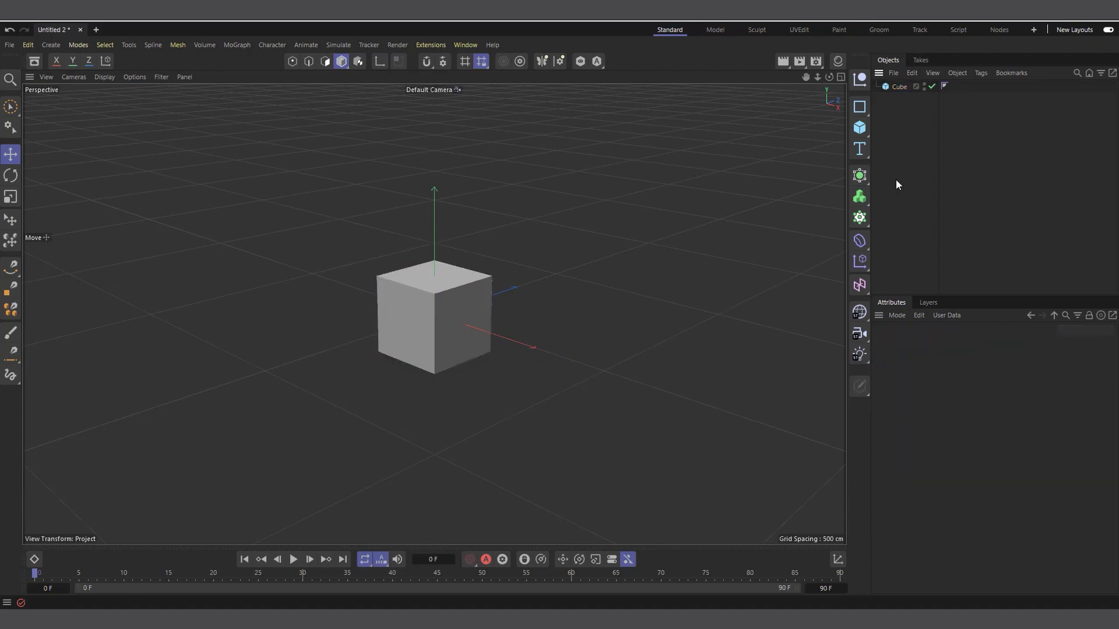
click(896, 180)
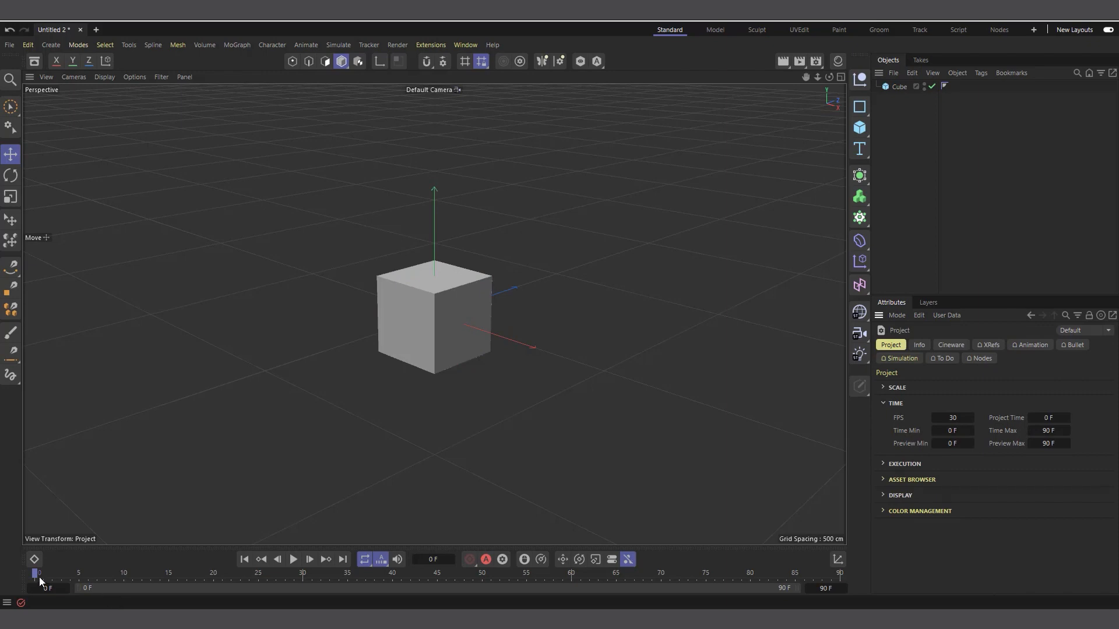
drag(40, 577, 339, 574)
drag(341, 576, 35, 574)
right_click(1009, 418)
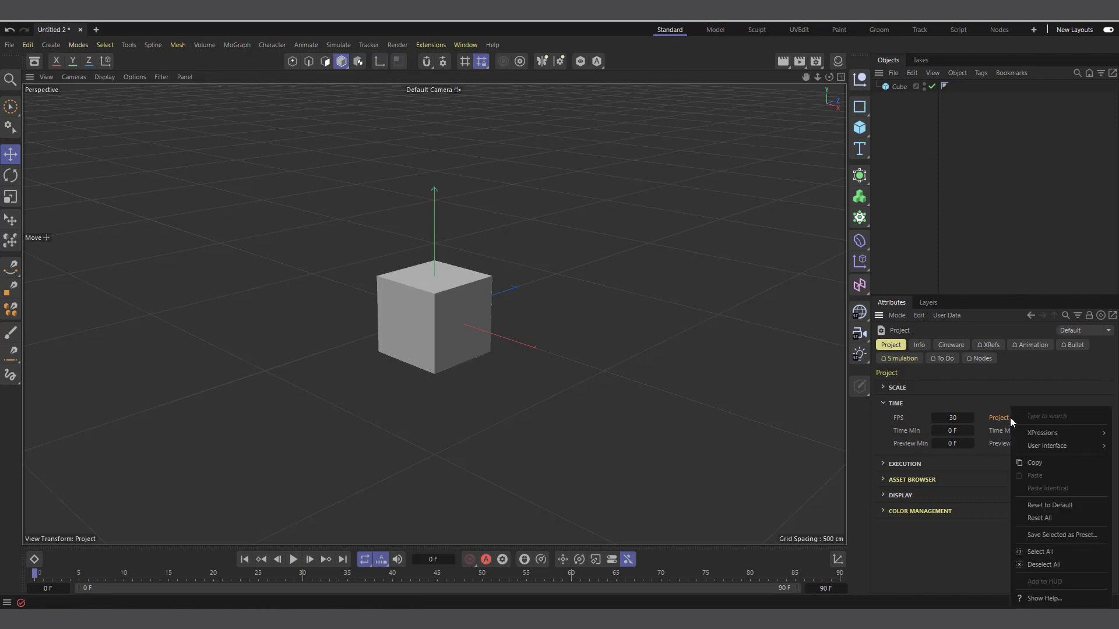
mouse_move(1034, 434)
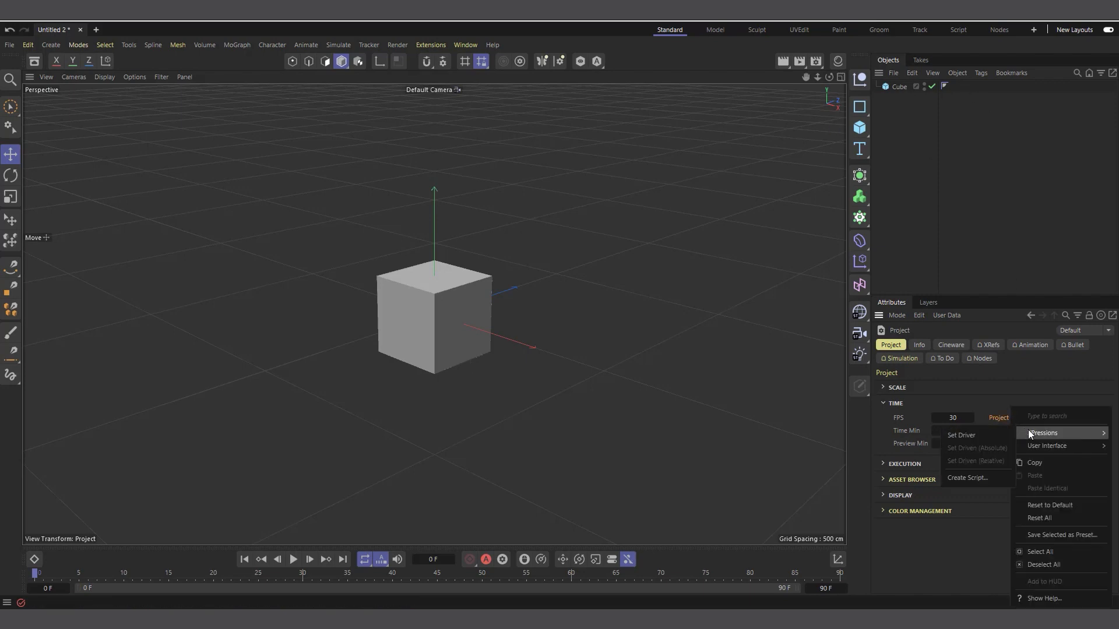
click(988, 436)
Set the cube's P.Z position as driven (absolute) by the Project Time.
click(902, 88)
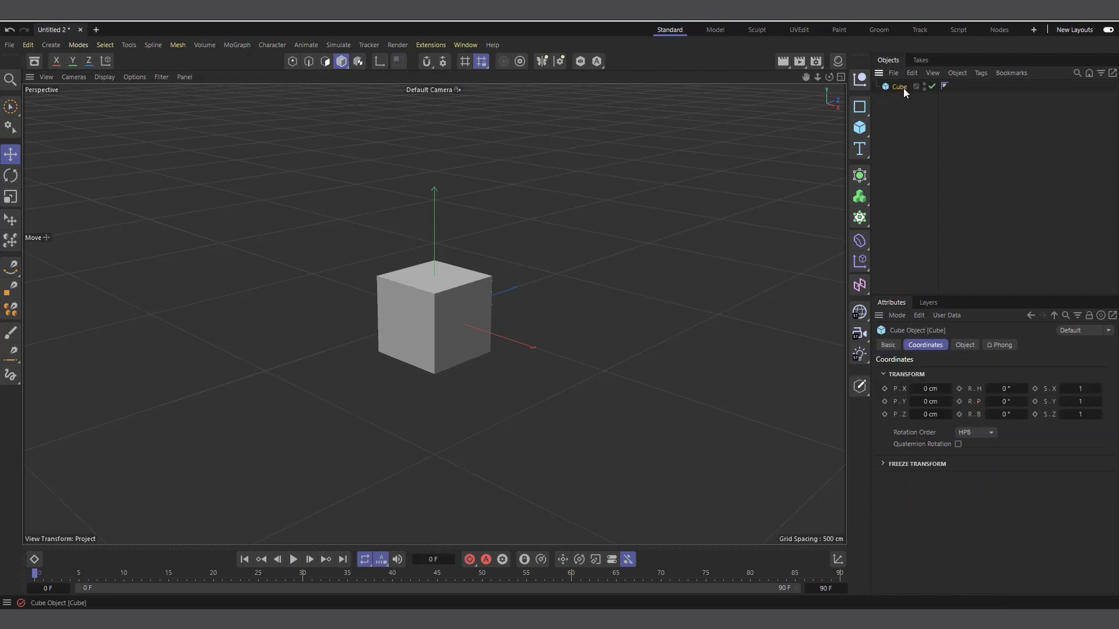
right_click(904, 418)
mouse_move(947, 402)
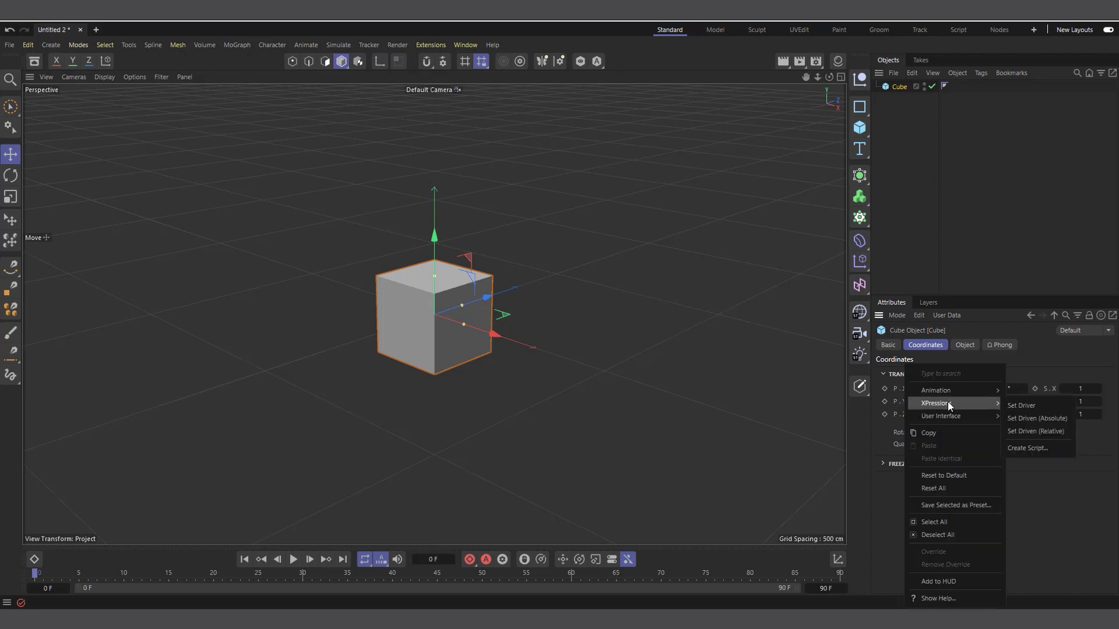
click(1038, 418)
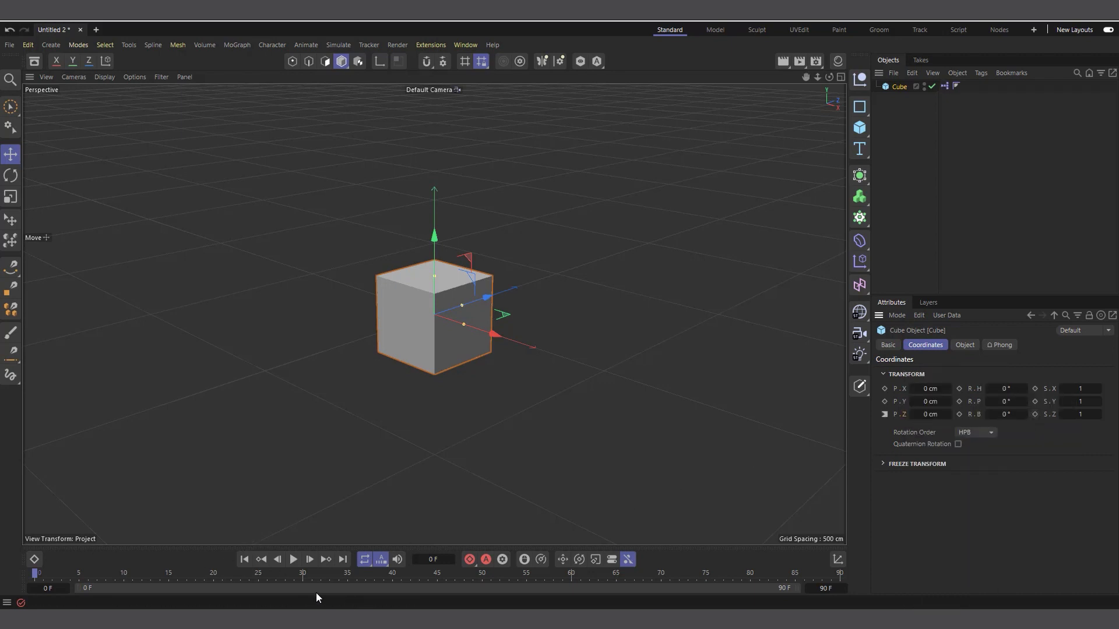
Play and stop the animation to check the cube's Z movement, and go to frame 30.
click(293, 560)
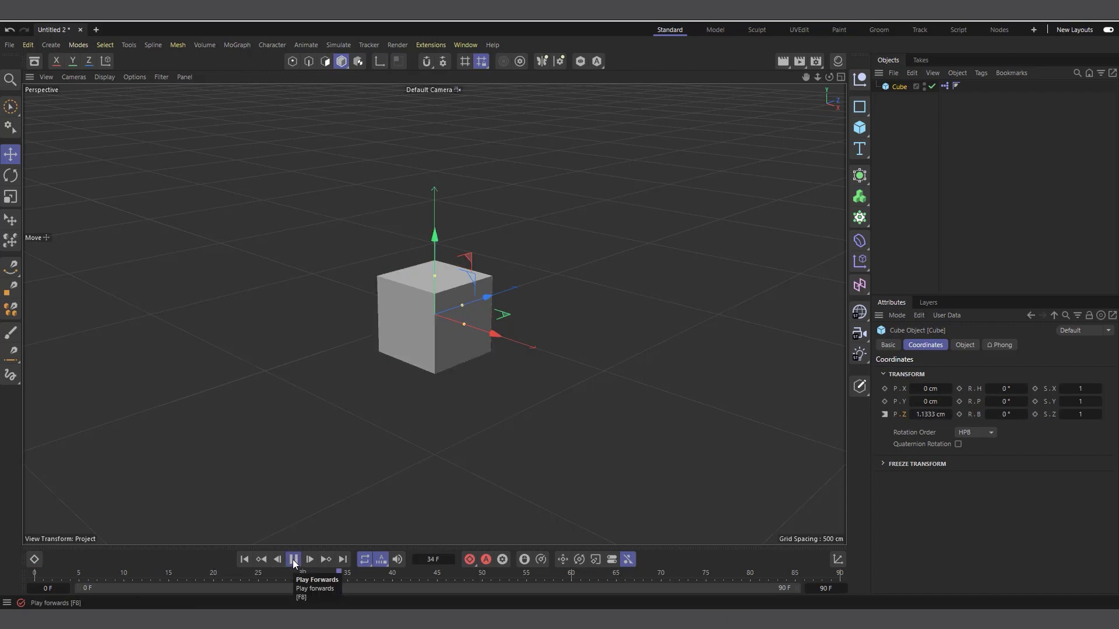
click(293, 559)
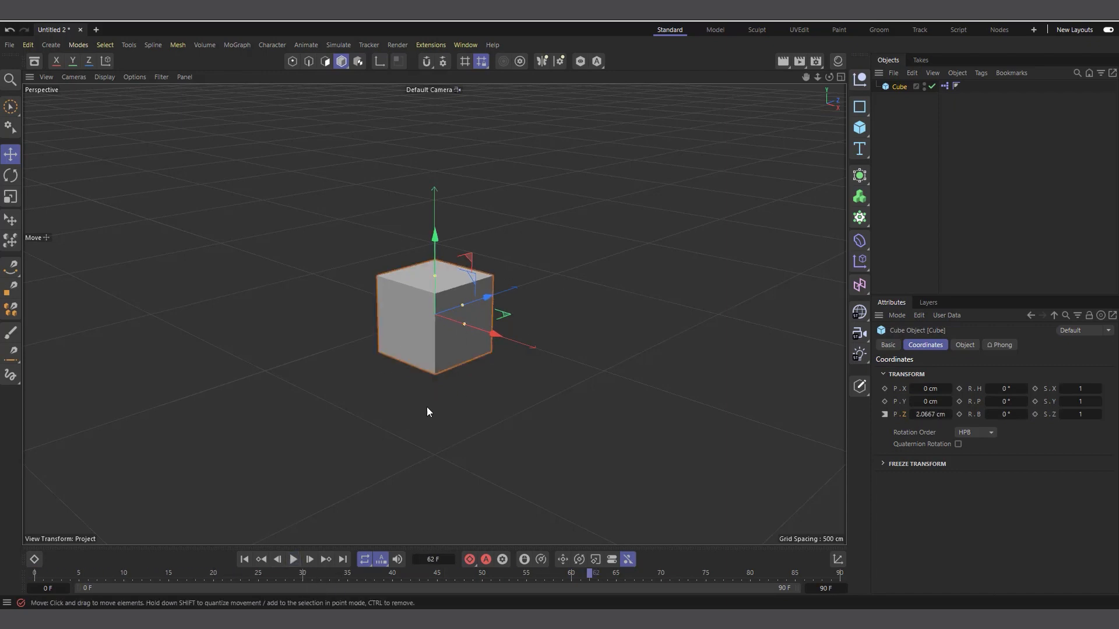
click(303, 575)
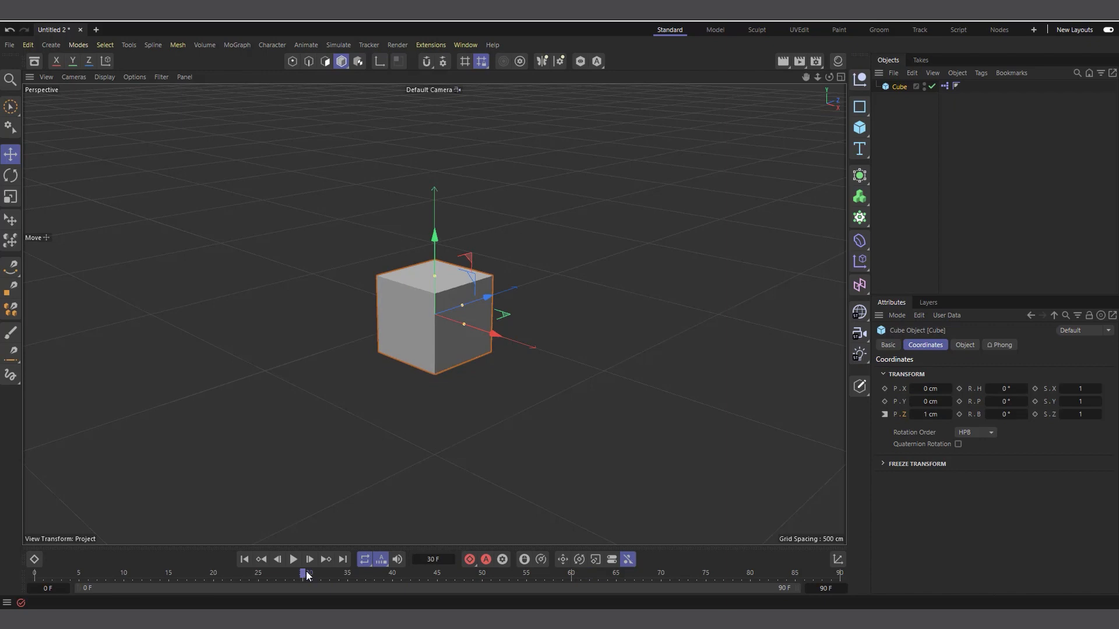
Open the cube's XPresso expression in its editor and select the Object node that outputs Project Time.
double_click(944, 86)
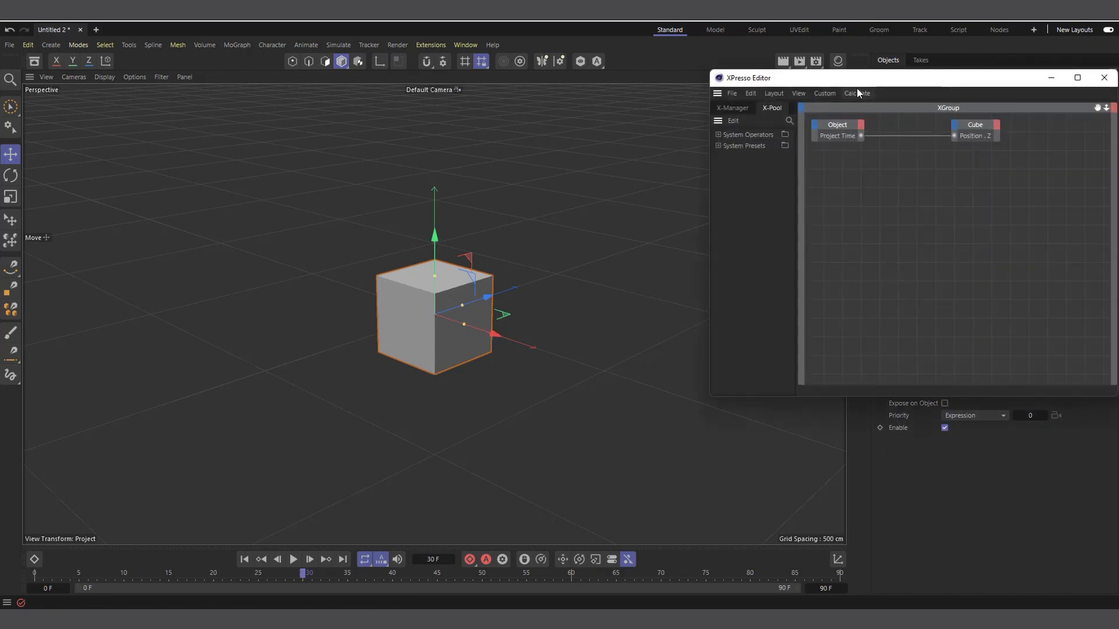
drag(860, 87, 615, 163)
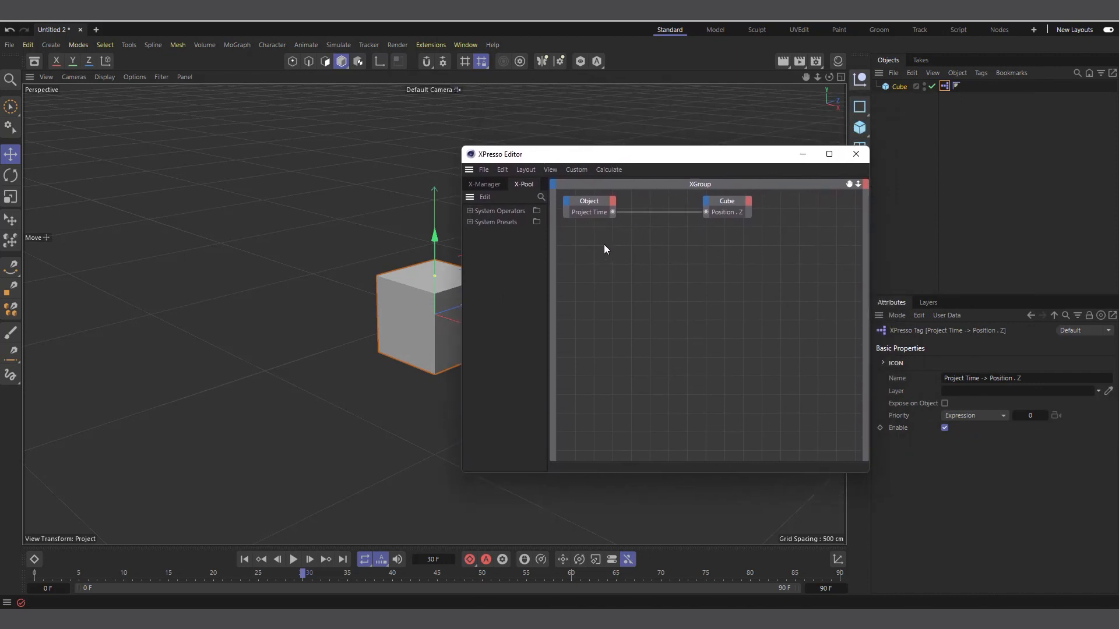
click(593, 202)
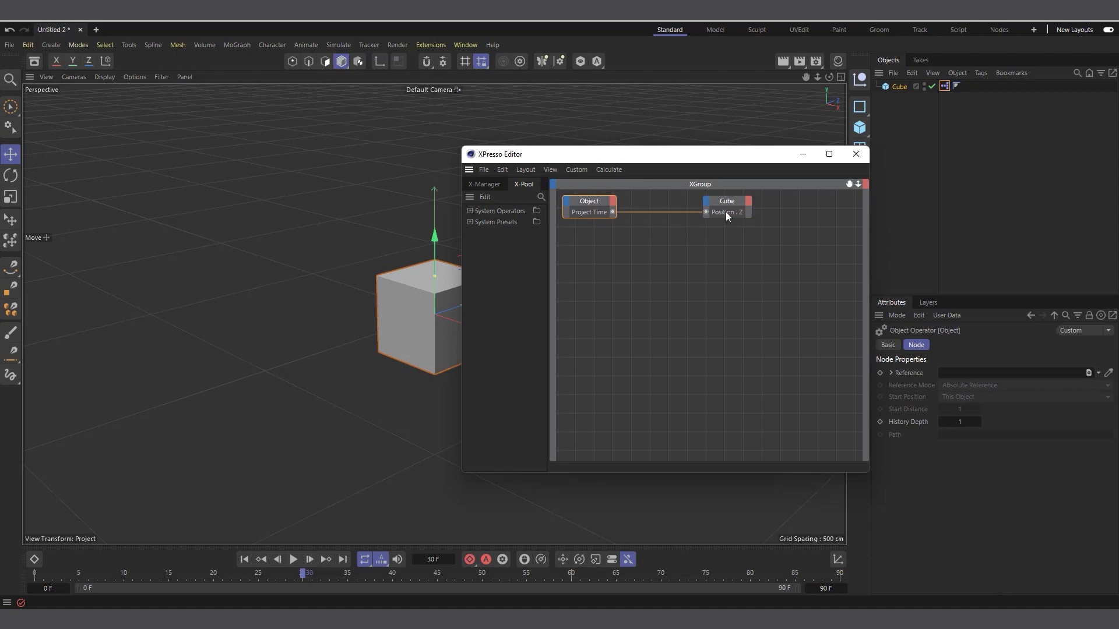
drag(697, 164, 663, 119)
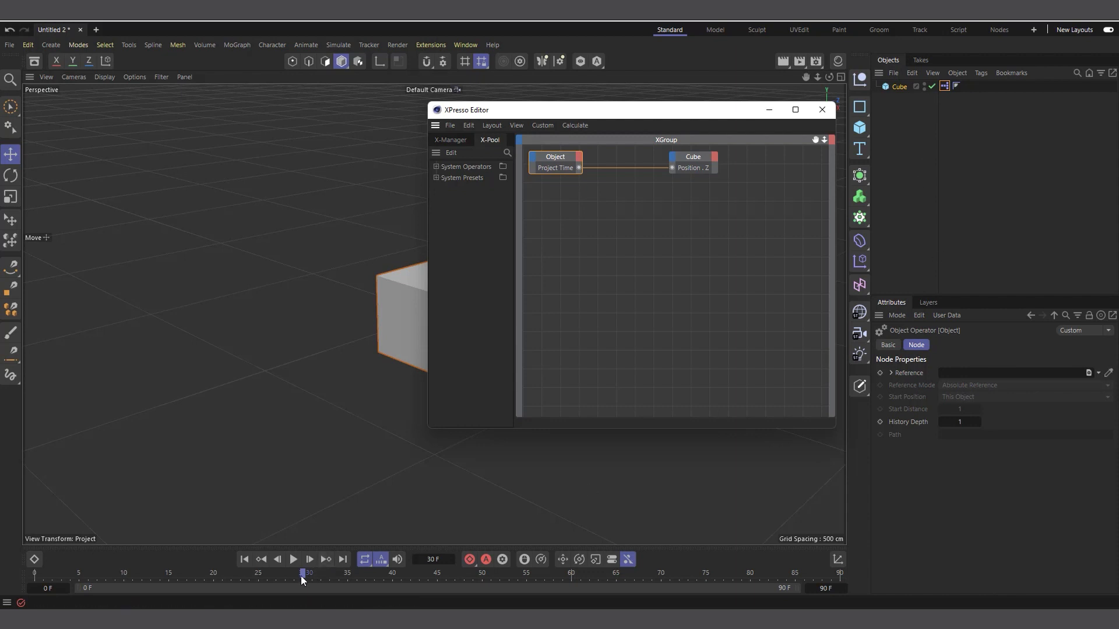
Compare the project's time settings with the cube's P.Z coordinate, scrub the timeline, and return to frame 30.
click(958, 200)
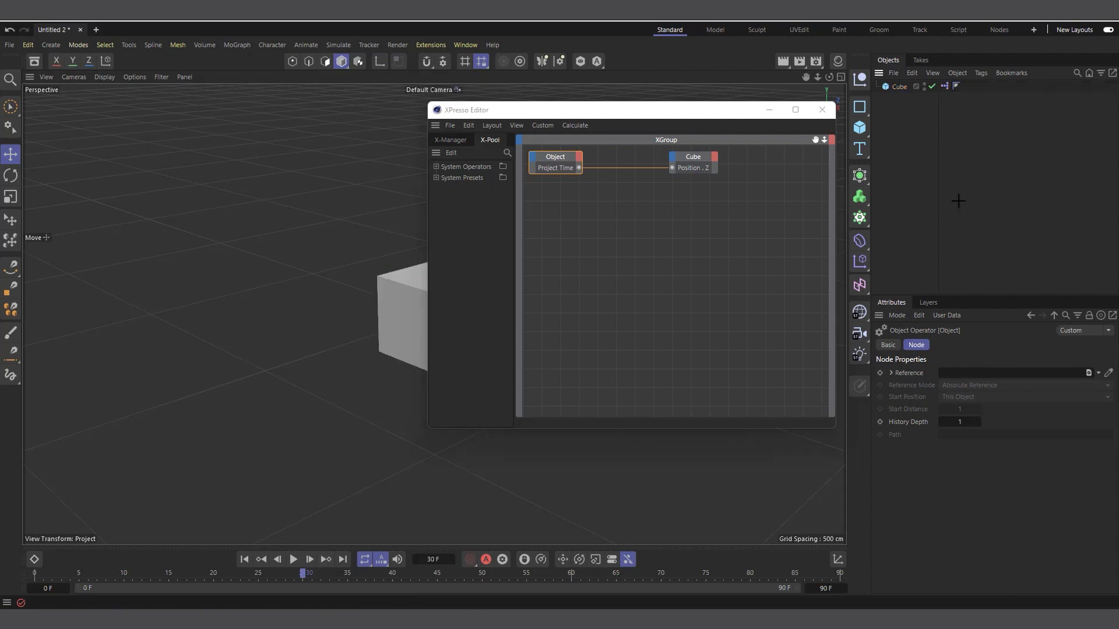
key(ctrl+d)
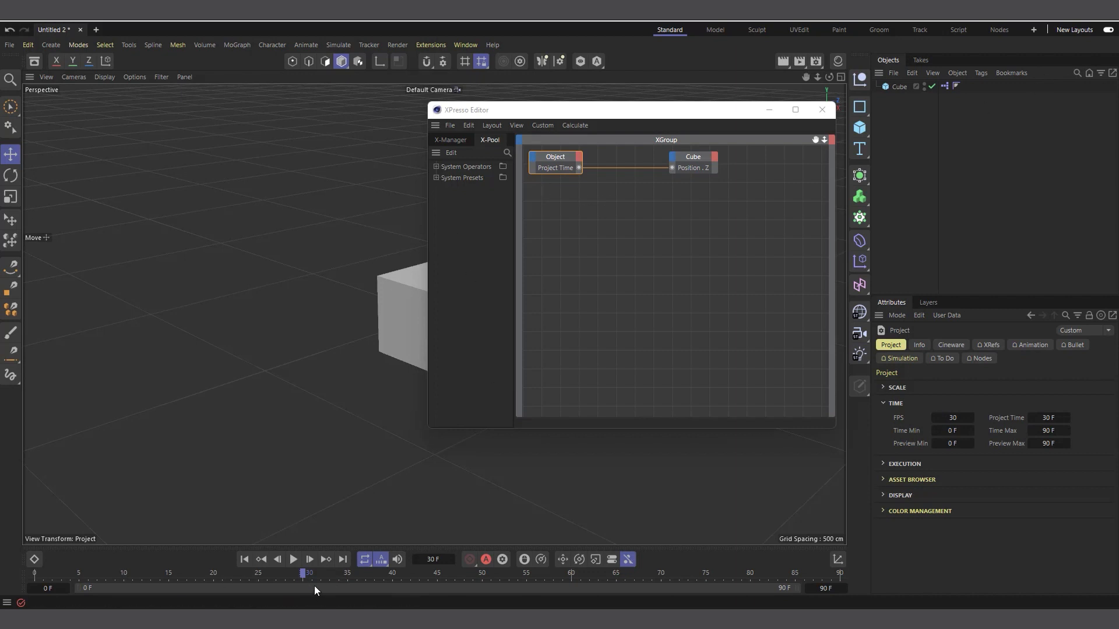
click(899, 88)
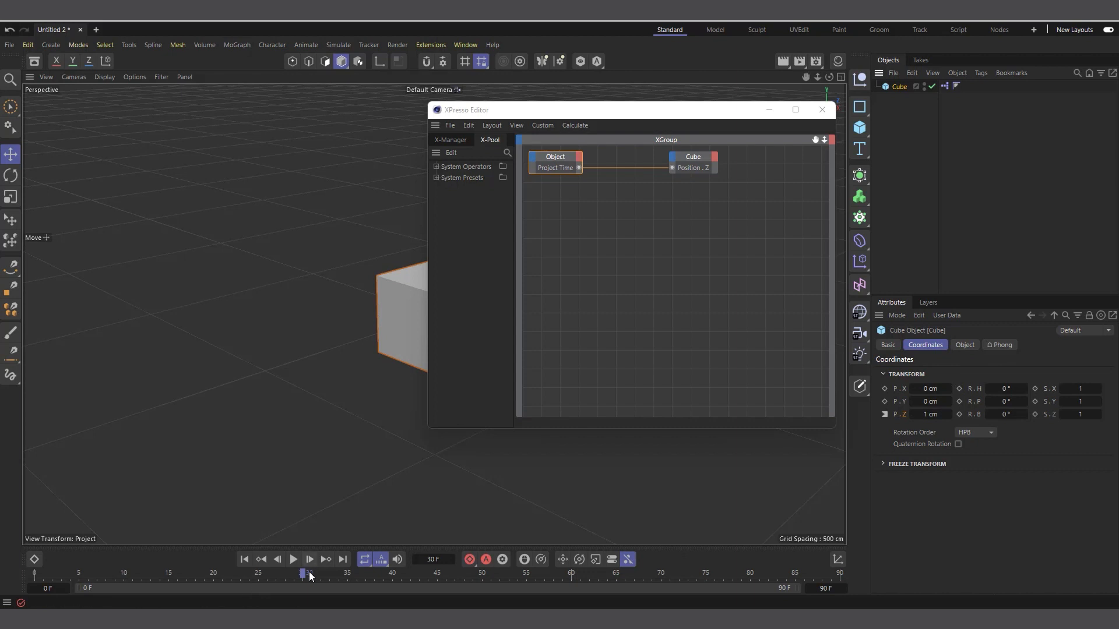
drag(305, 575, 572, 589)
click(302, 574)
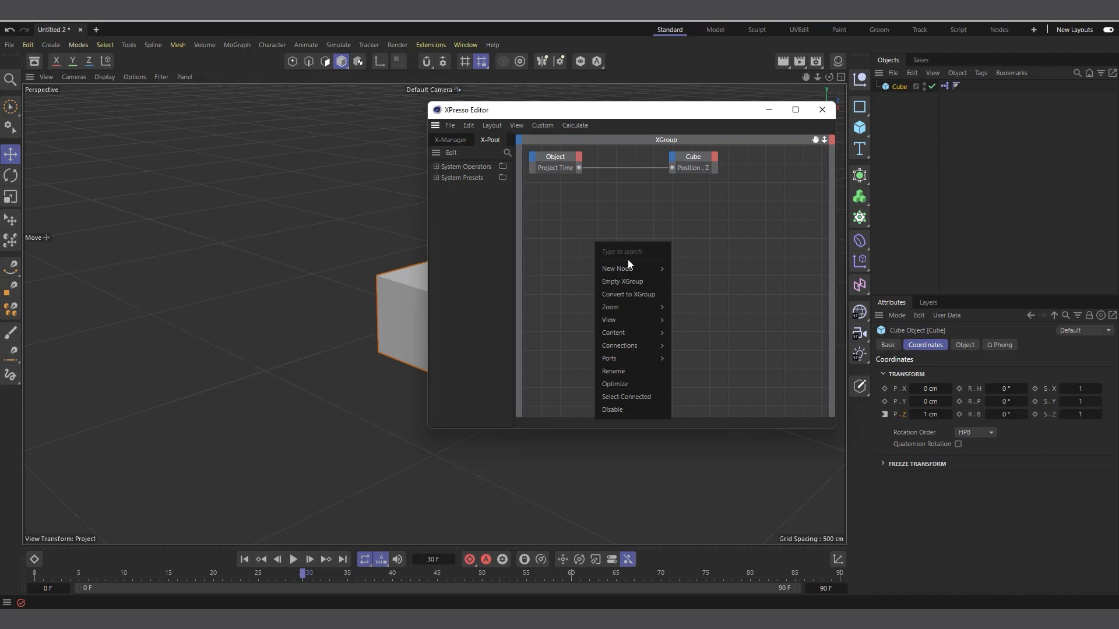
mouse_move(629, 267)
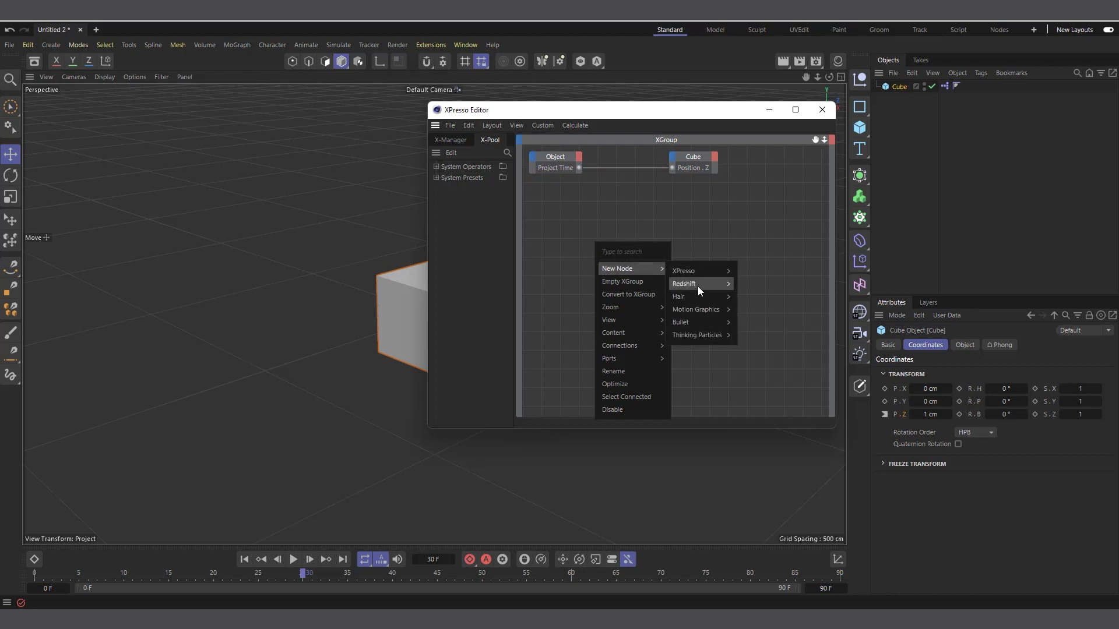
mouse_move(698, 269)
mouse_move(760, 311)
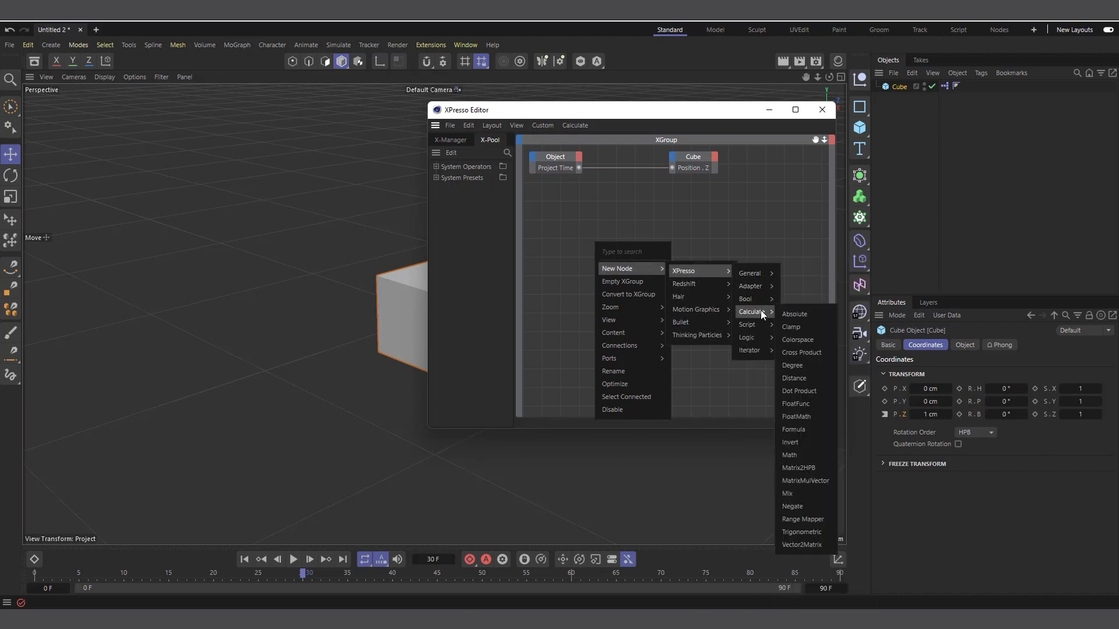
click(693, 211)
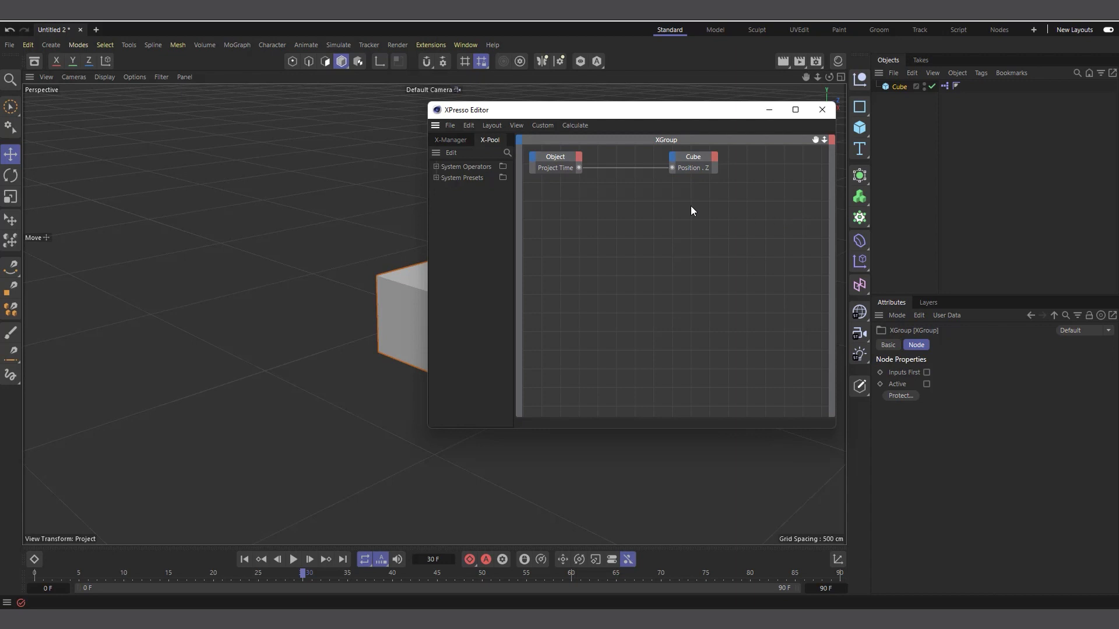
Search the node pool for "range", add a Range Mapper, and wire it between Project Time and the cube's Position . Z.
click(507, 153)
text(range)
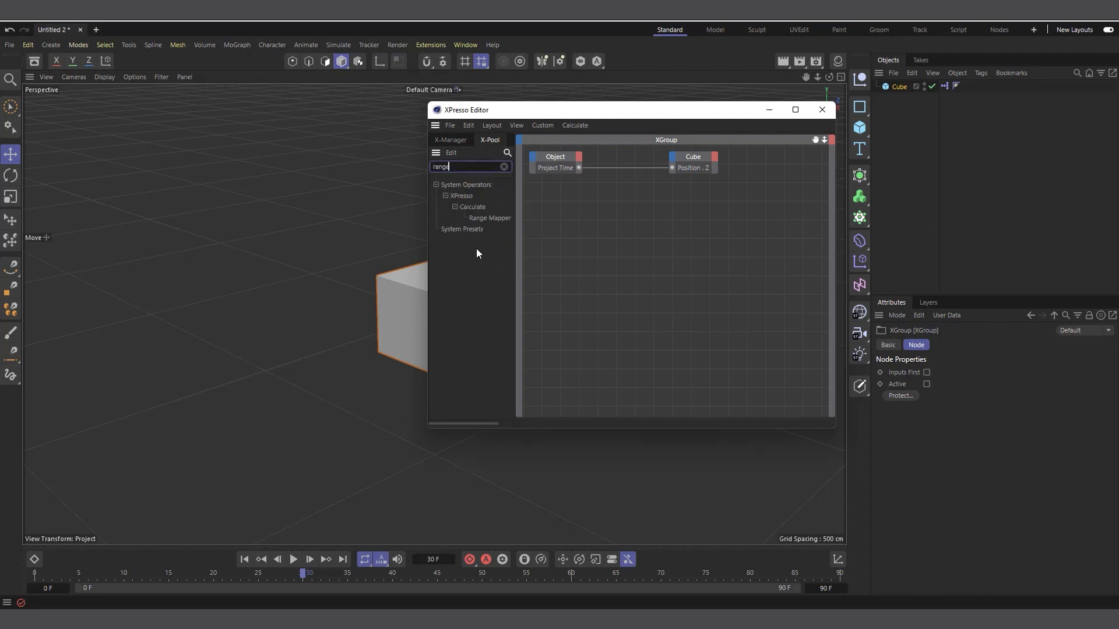
drag(491, 218, 628, 204)
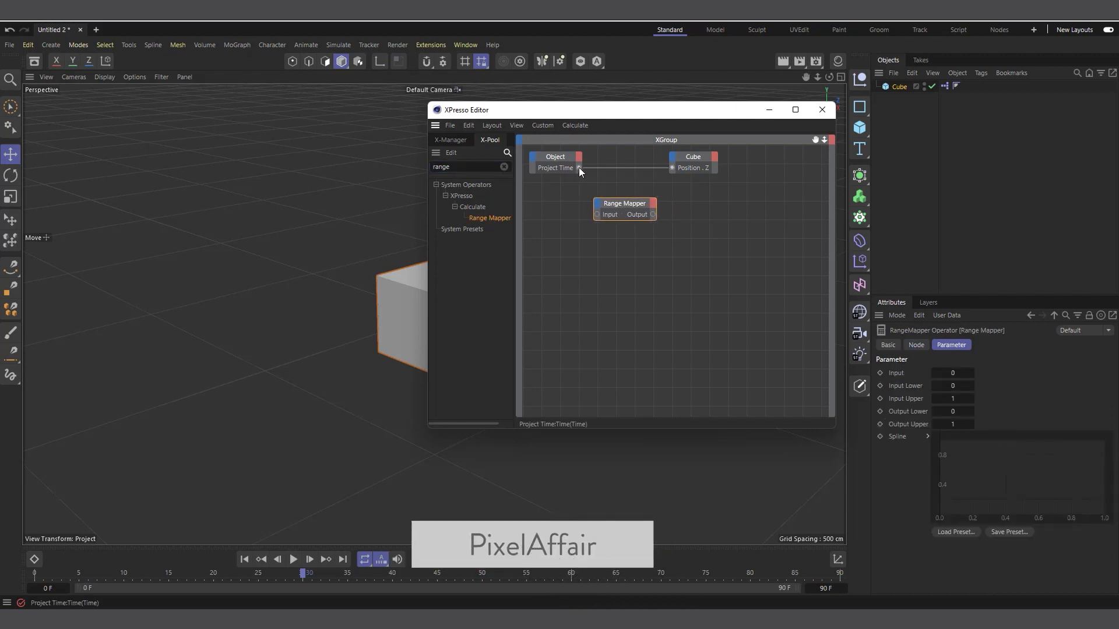
drag(596, 214, 712, 151)
drag(626, 210, 646, 199)
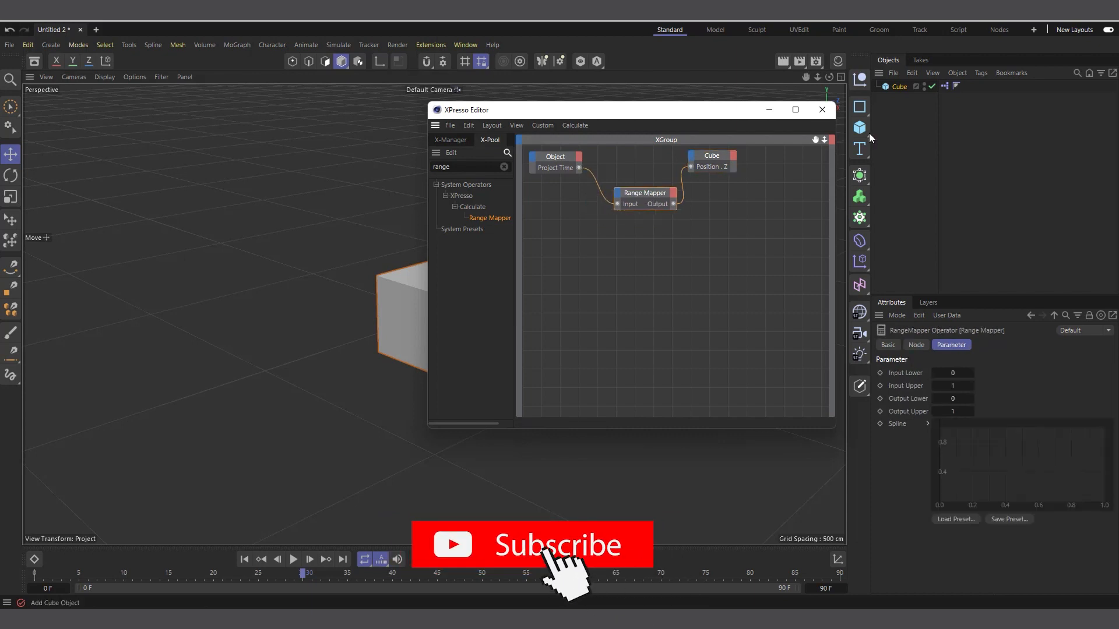
Set the Range Mapper's Output Upper to 100, and shrink the XPresso Editor window so it leaves the cube in view.
drag(688, 119, 570, 163)
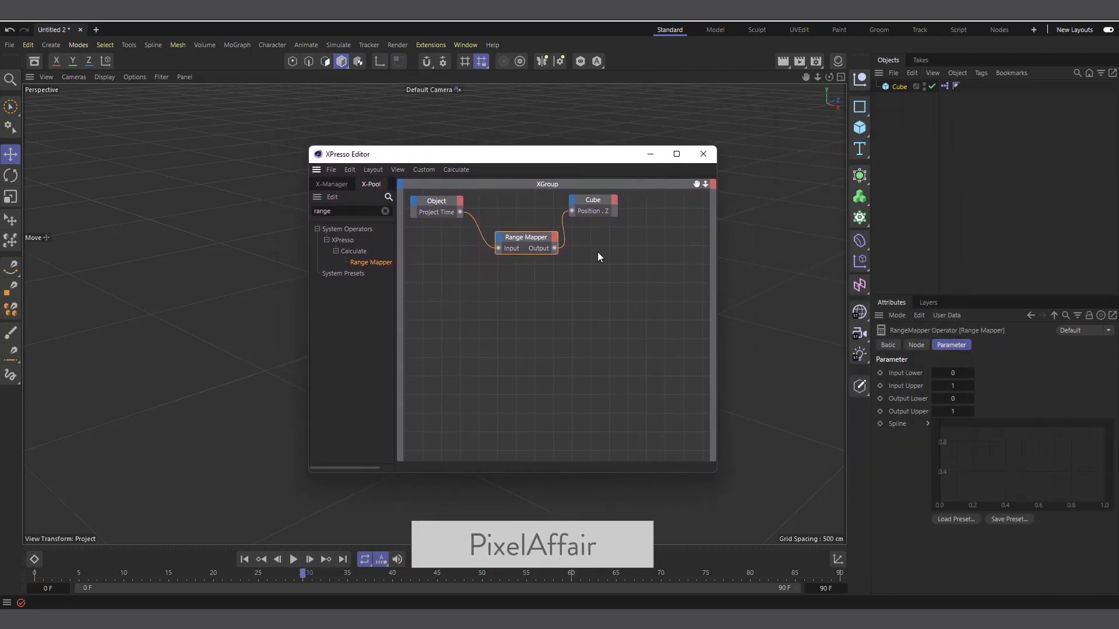
drag(523, 238, 515, 248)
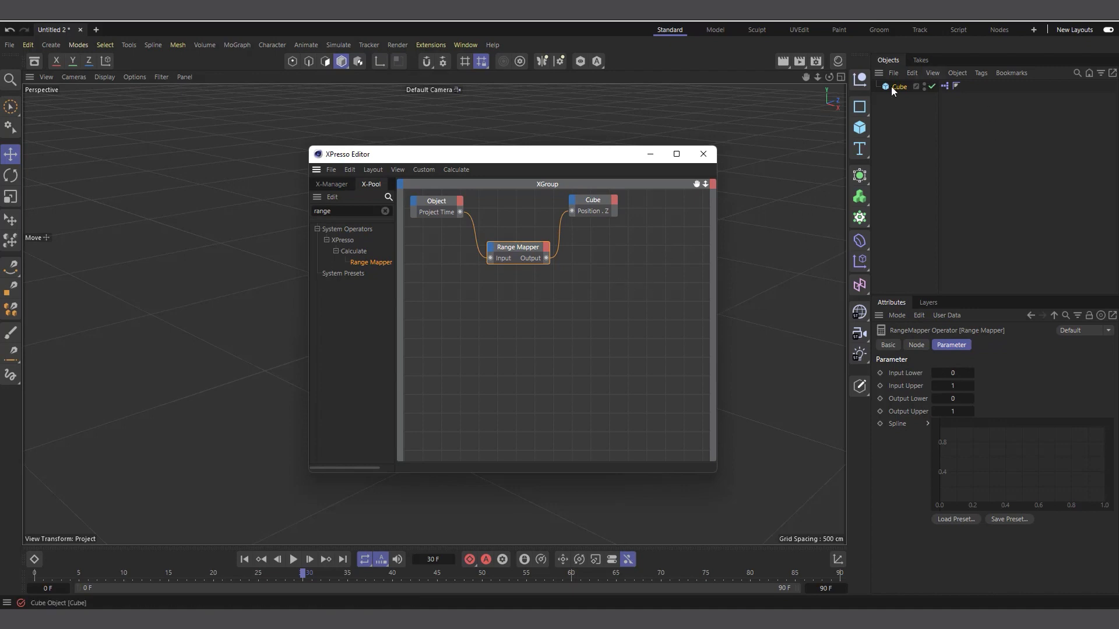
click(953, 412)
drag(606, 155, 906, 119)
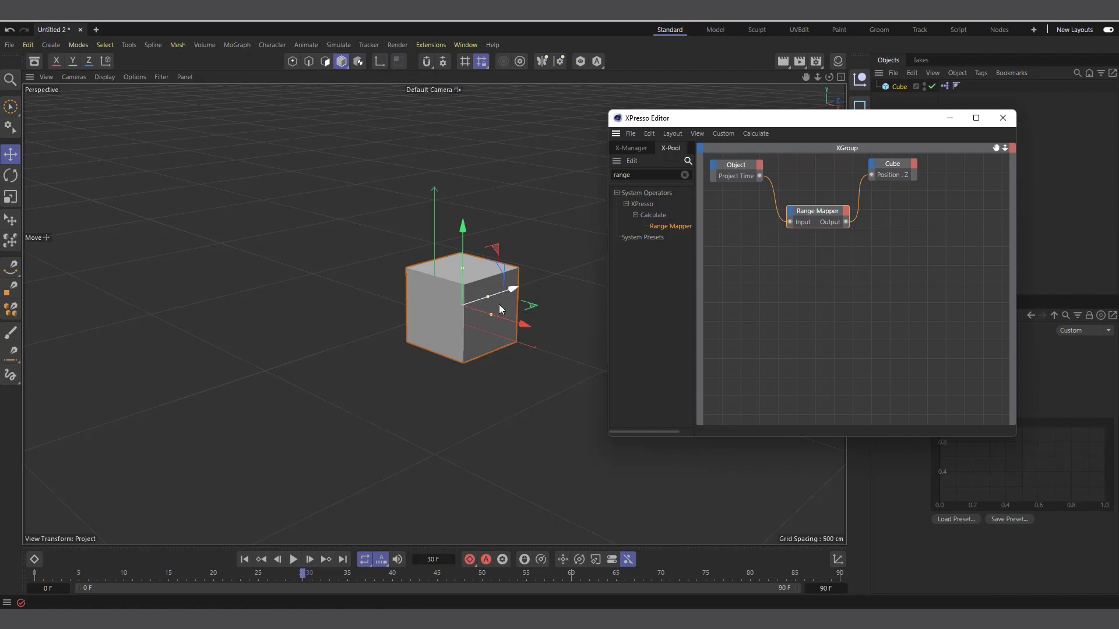
drag(874, 124, 296, 163)
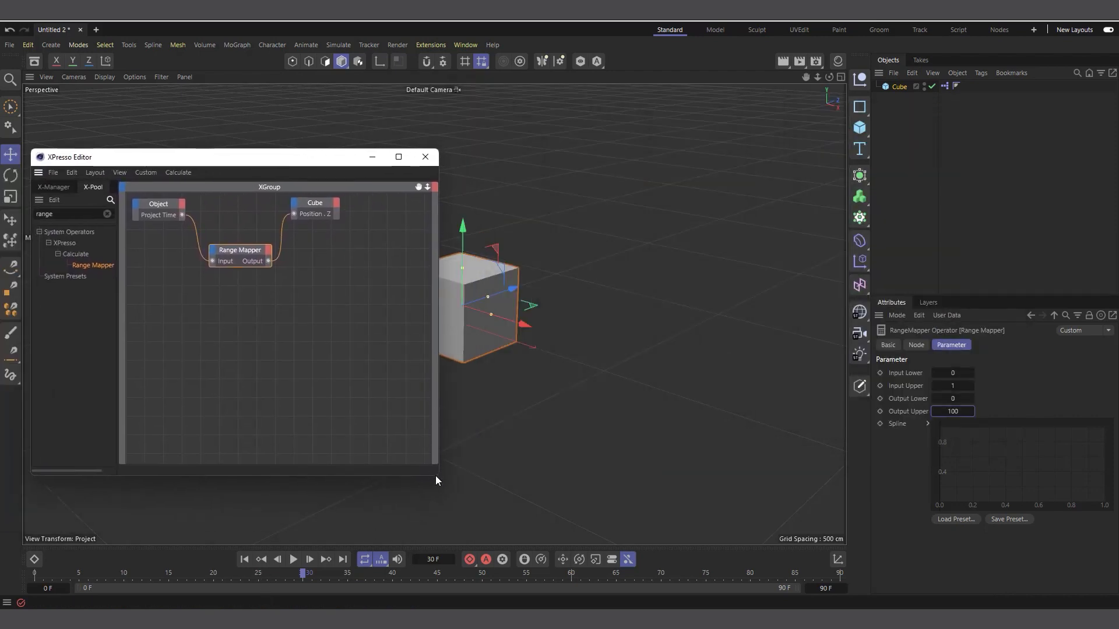
drag(436, 474, 365, 372)
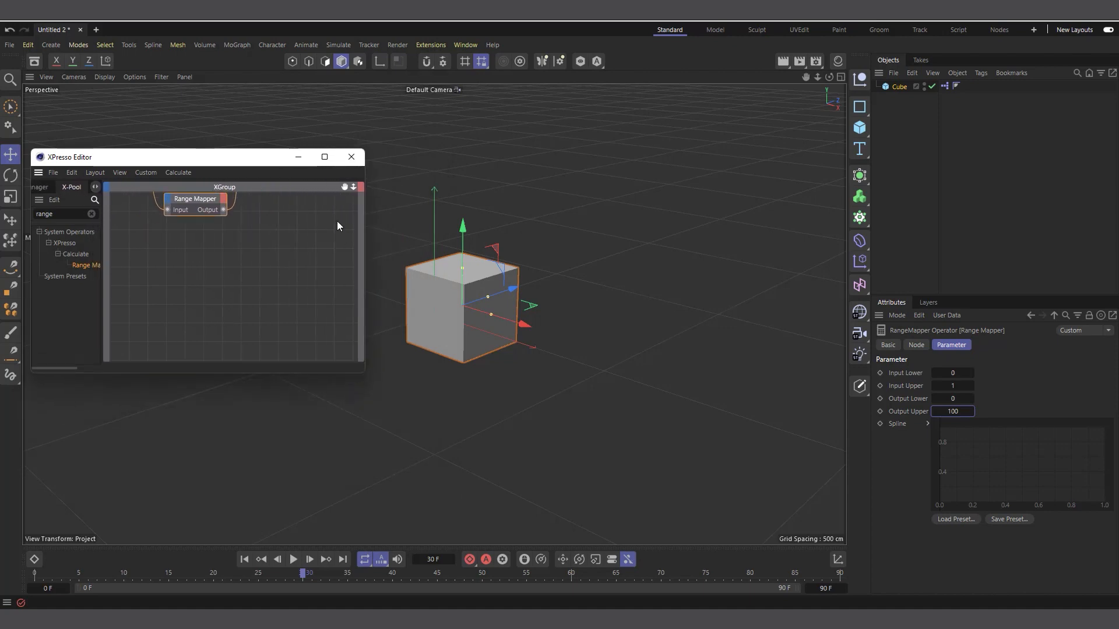
click(344, 186)
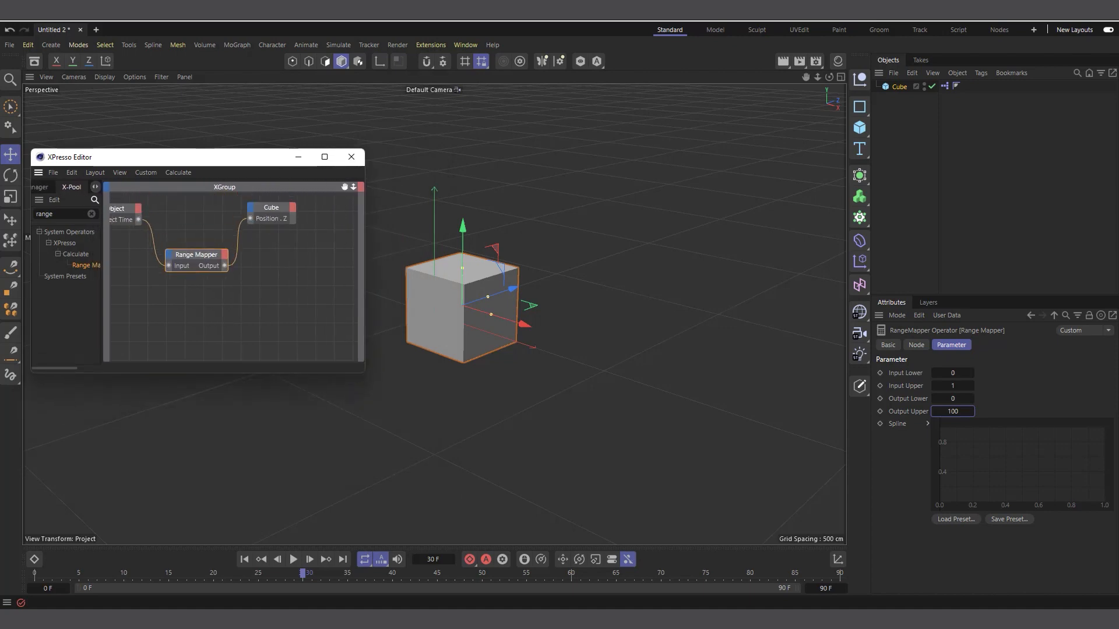
Show the cube's coordinates and play the animation from the start to check its Z movement.
click(897, 87)
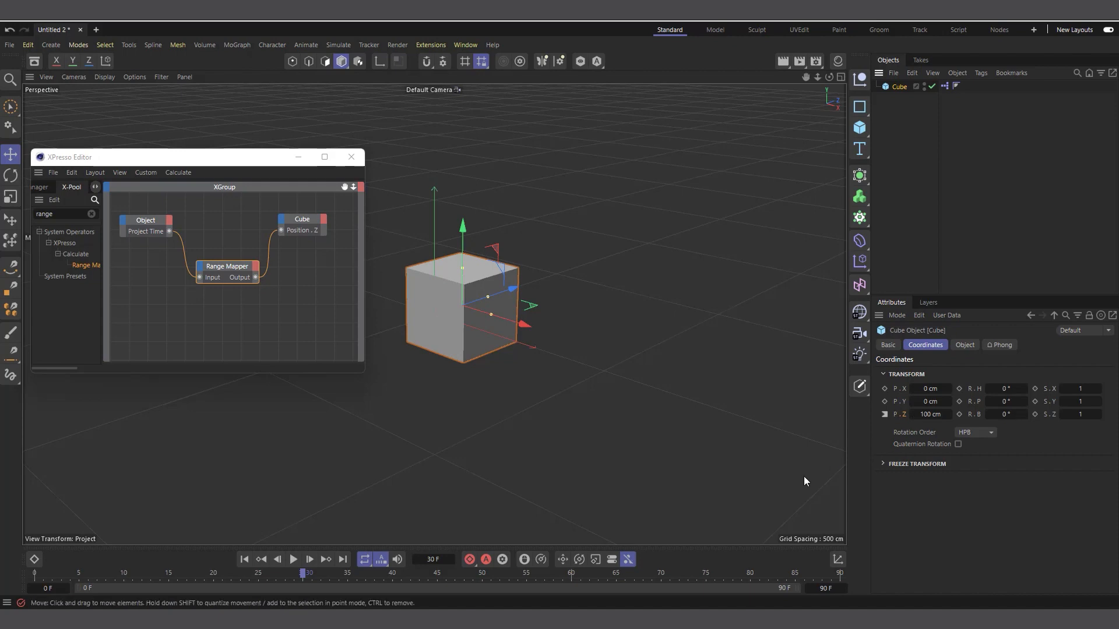
click(241, 559)
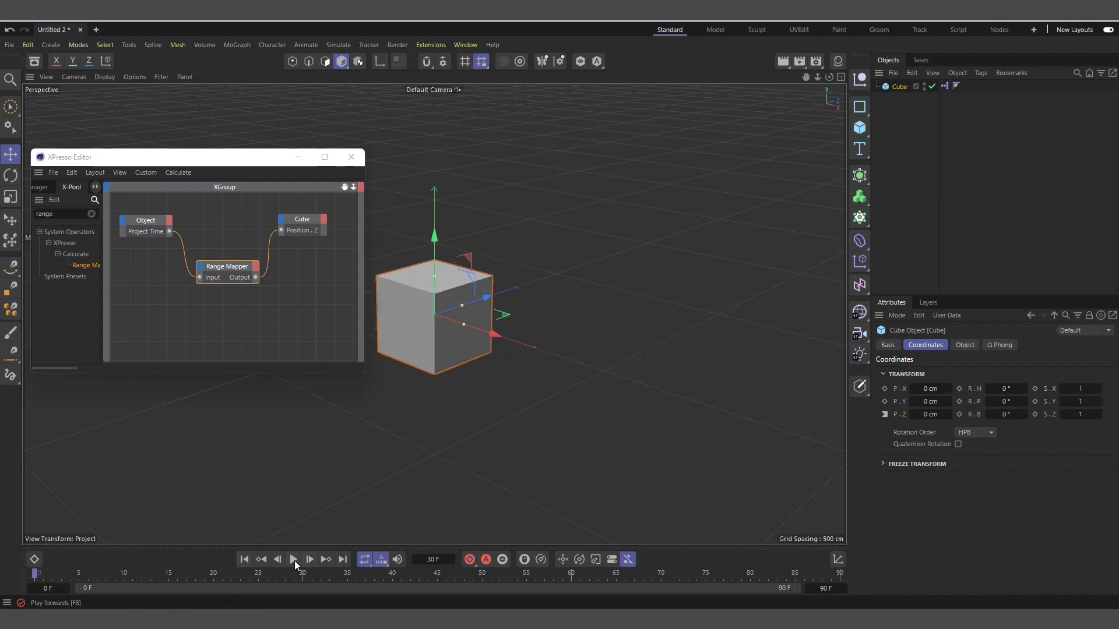
click(293, 560)
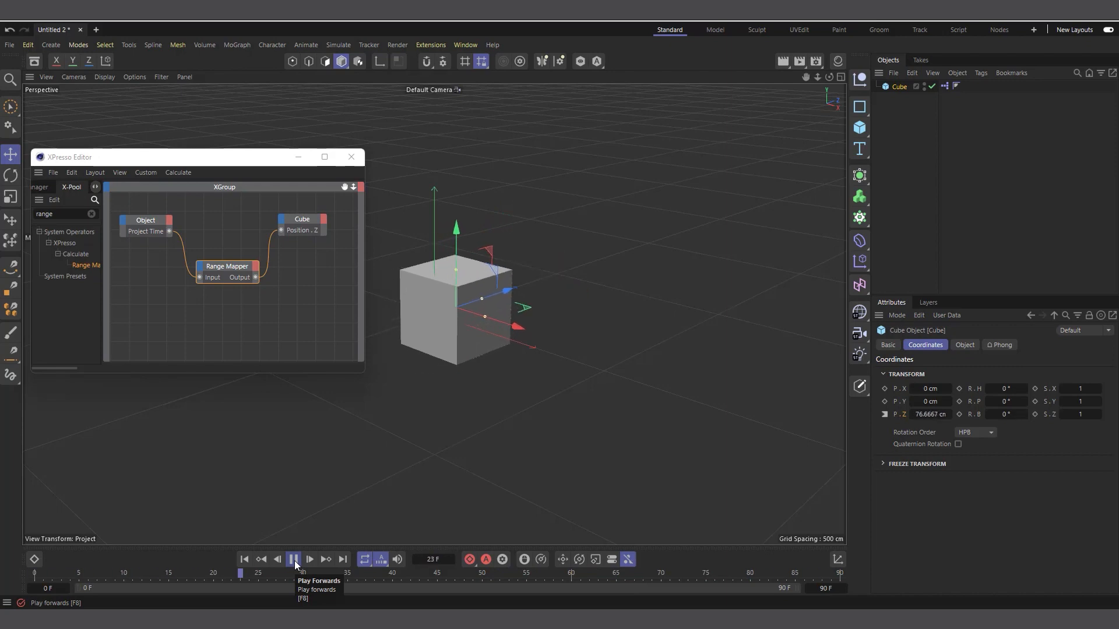
click(293, 560)
Turn on Modulo for the Range Mapper node, and play the animation twice from the start to check the cube's movement.
click(225, 273)
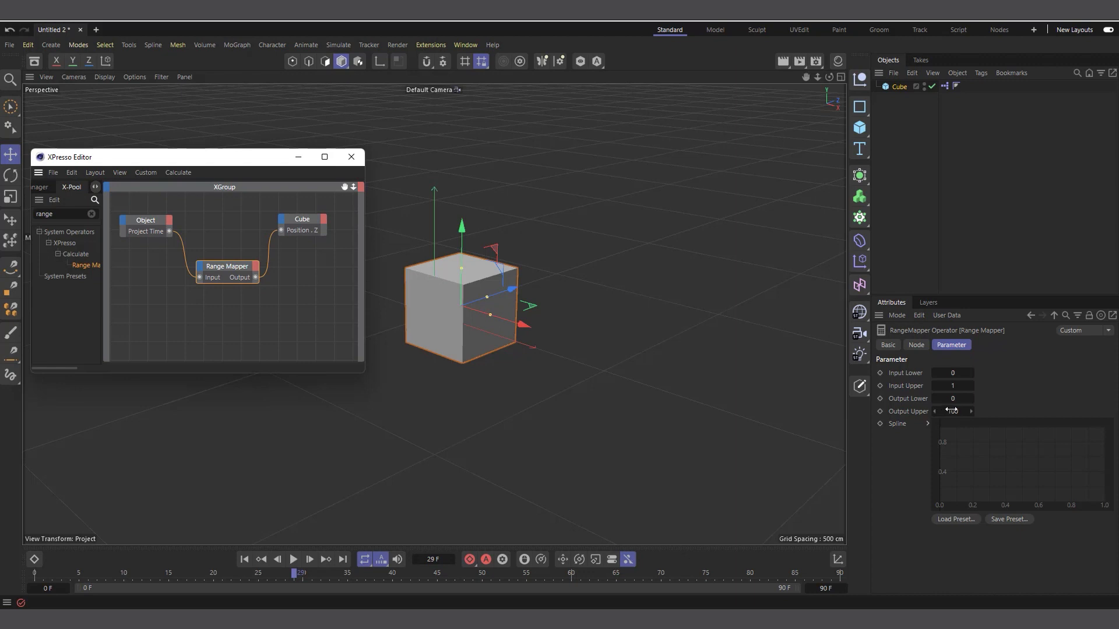
click(916, 345)
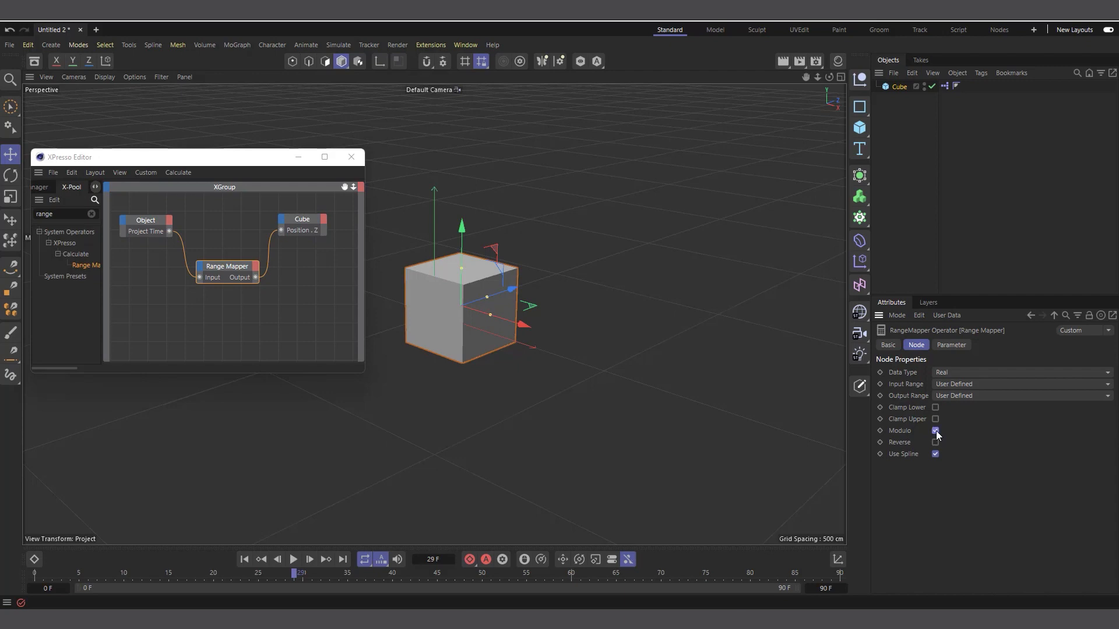
click(244, 560)
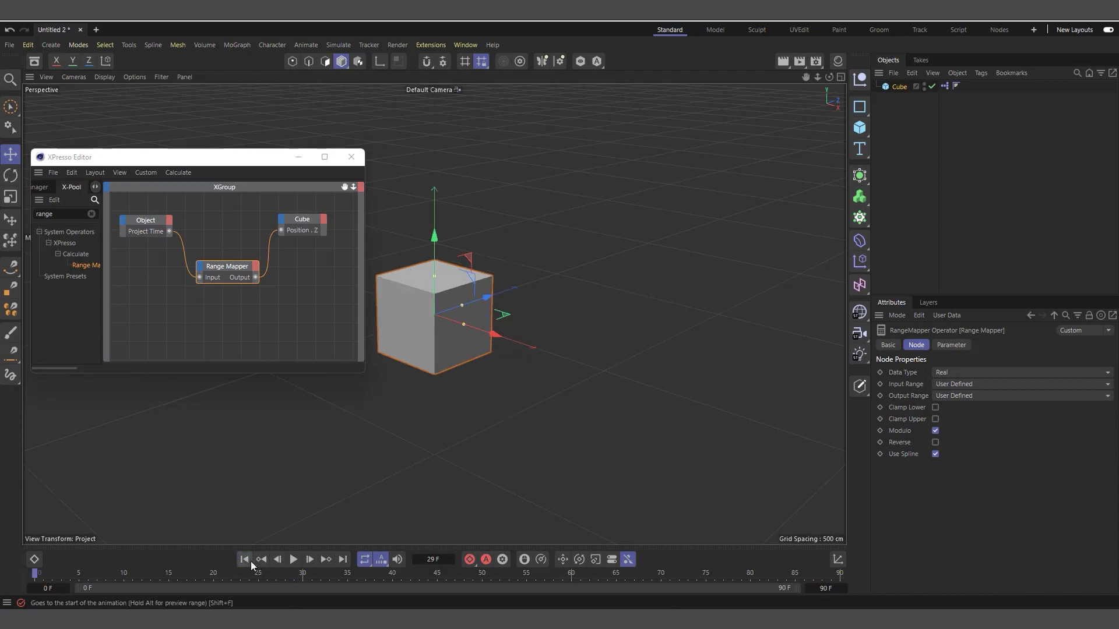
click(292, 560)
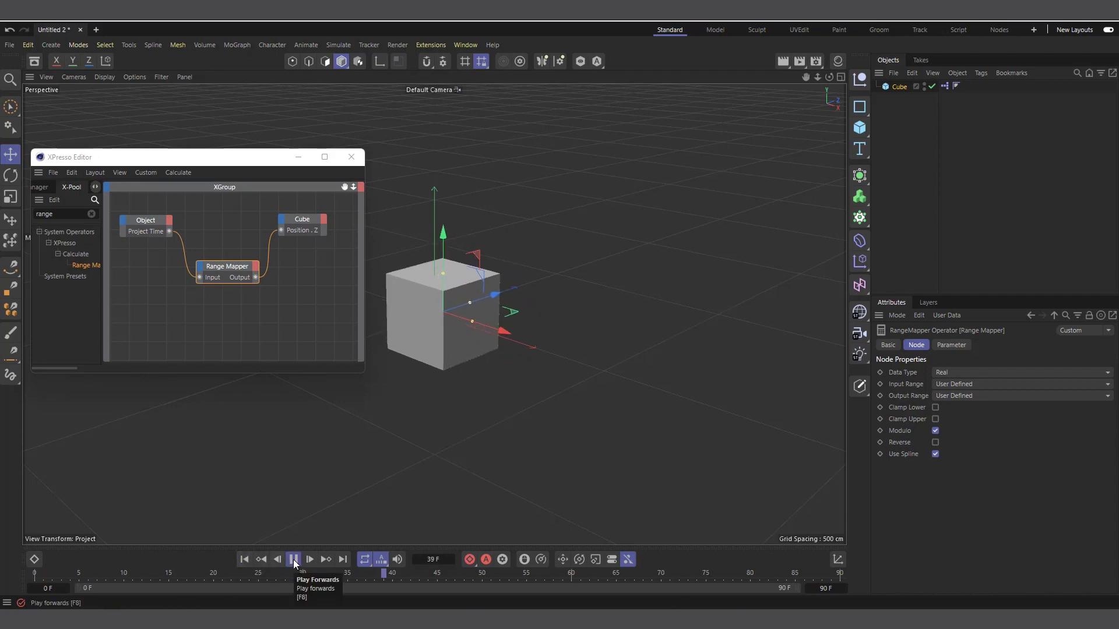
click(293, 560)
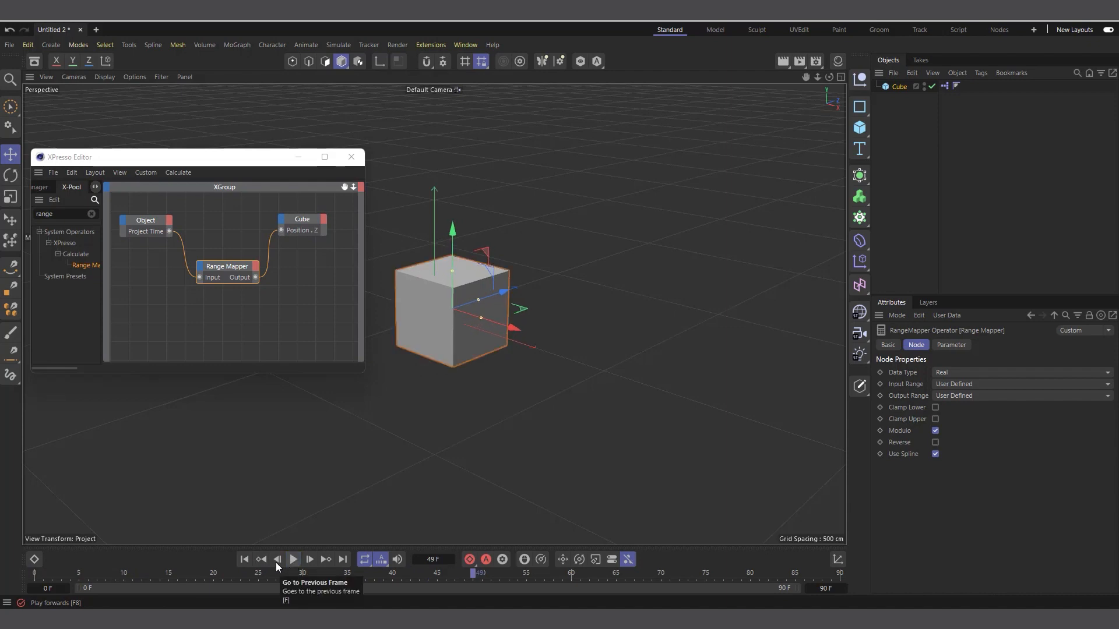
click(243, 560)
click(292, 561)
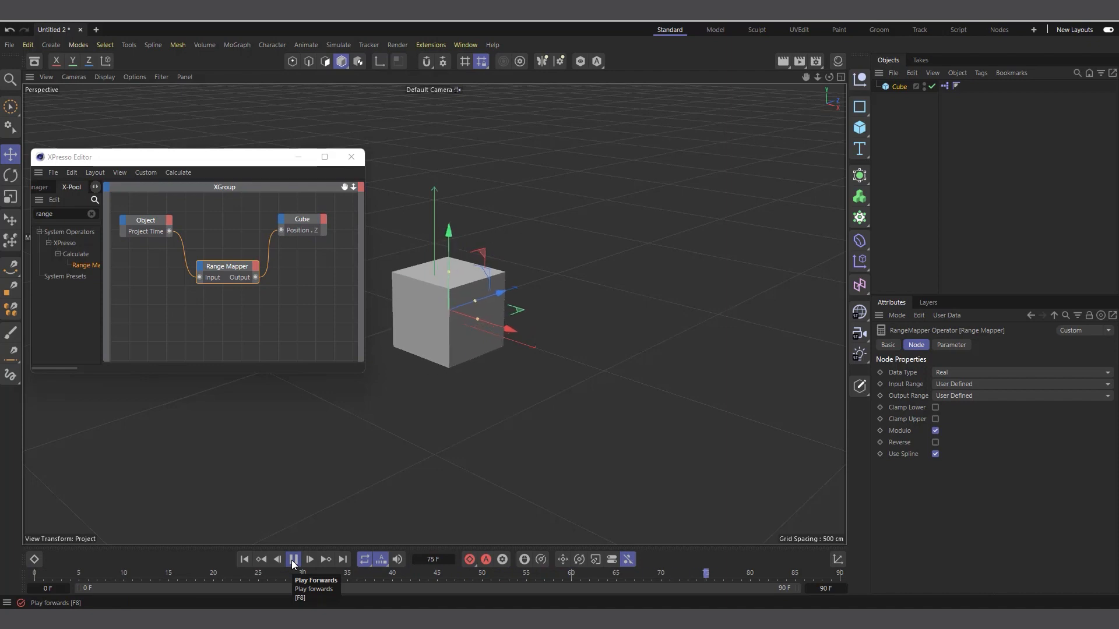
click(292, 561)
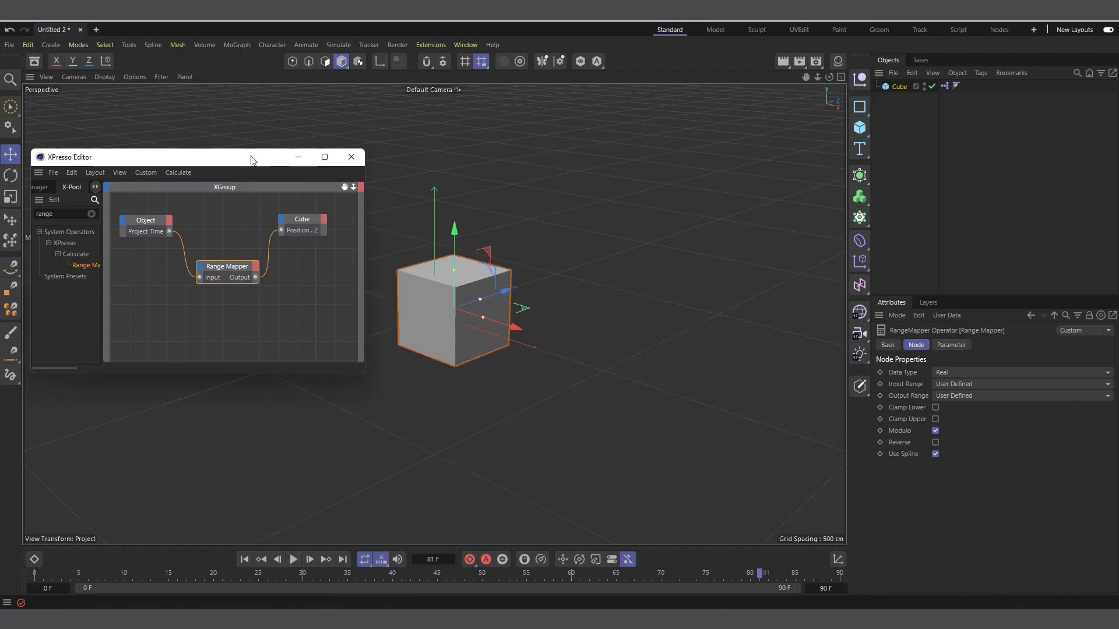
Create the Range Mapper's spline with a start point at 0, 0 and an end point at 1, 1.
drag(249, 157, 243, 114)
click(952, 345)
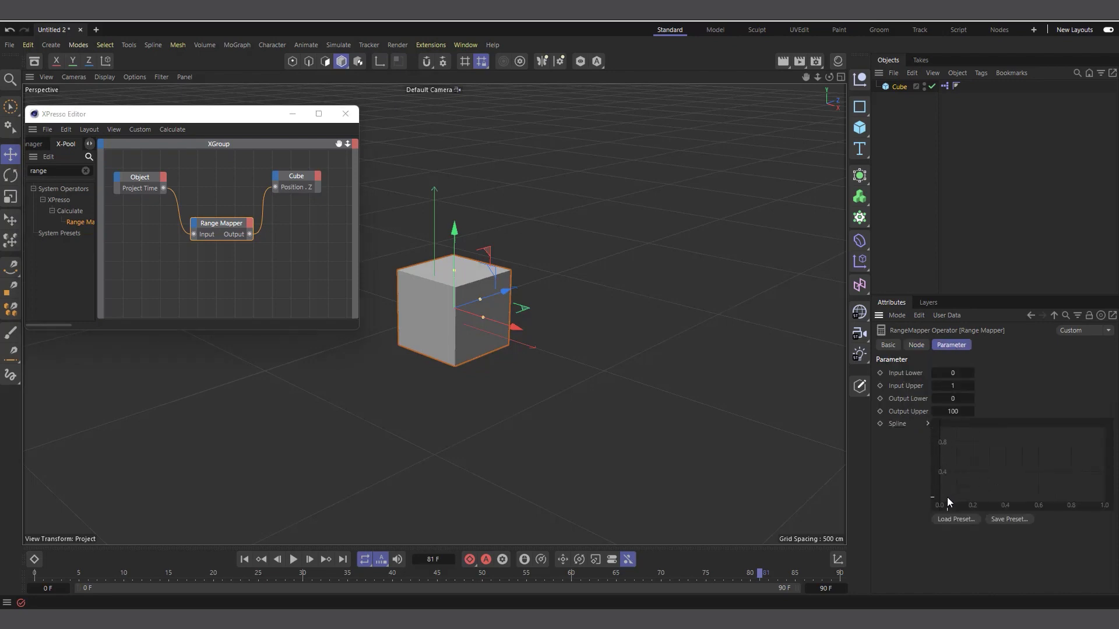
mouse_move(946, 495)
ctrl+mouse_down()
mouse_move(960, 480)
mouse_move(936, 509)
ctrl+mouse_up()
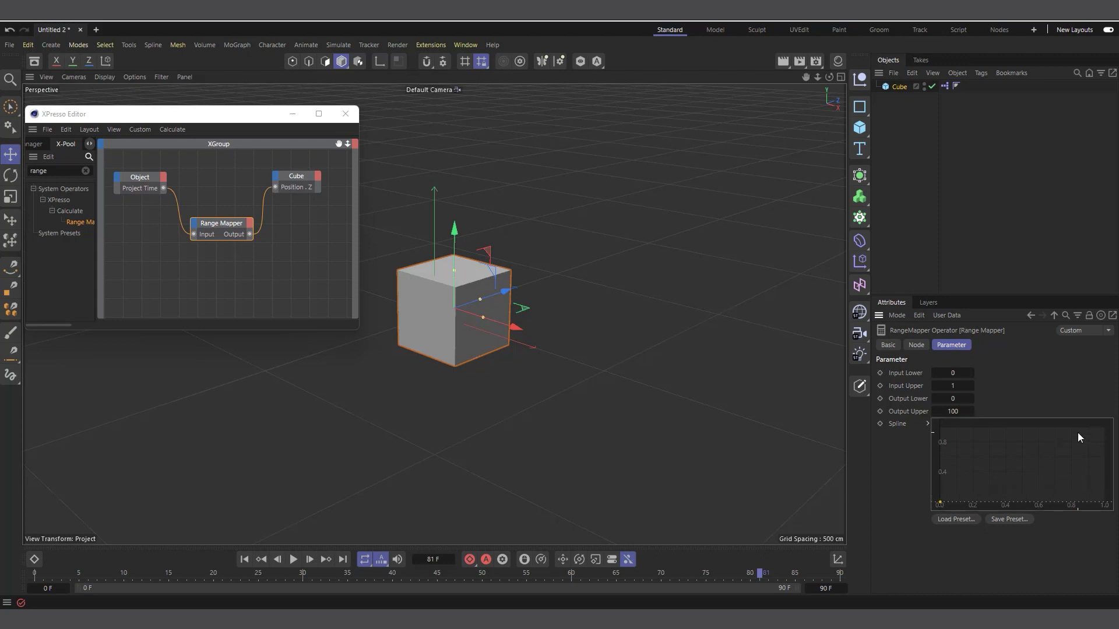
ctrl+drag(1095, 439, 1112, 427)
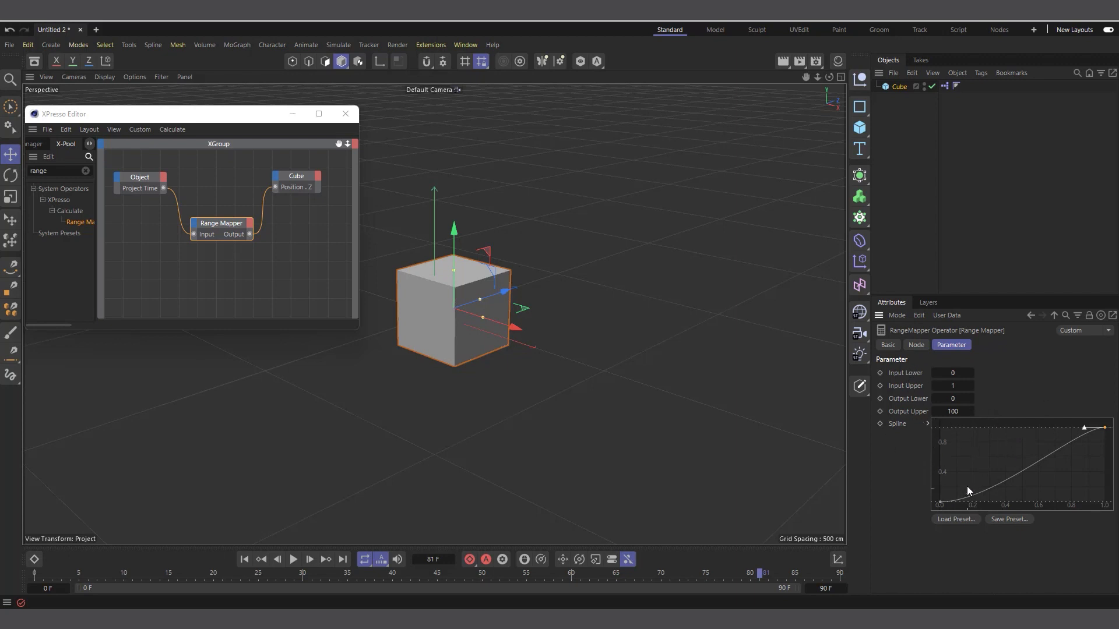
Add a peak point at full height near the middle of the spline, and lower its end point to 0.
click(940, 502)
drag(1024, 475, 1036, 430)
drag(1106, 428, 1105, 501)
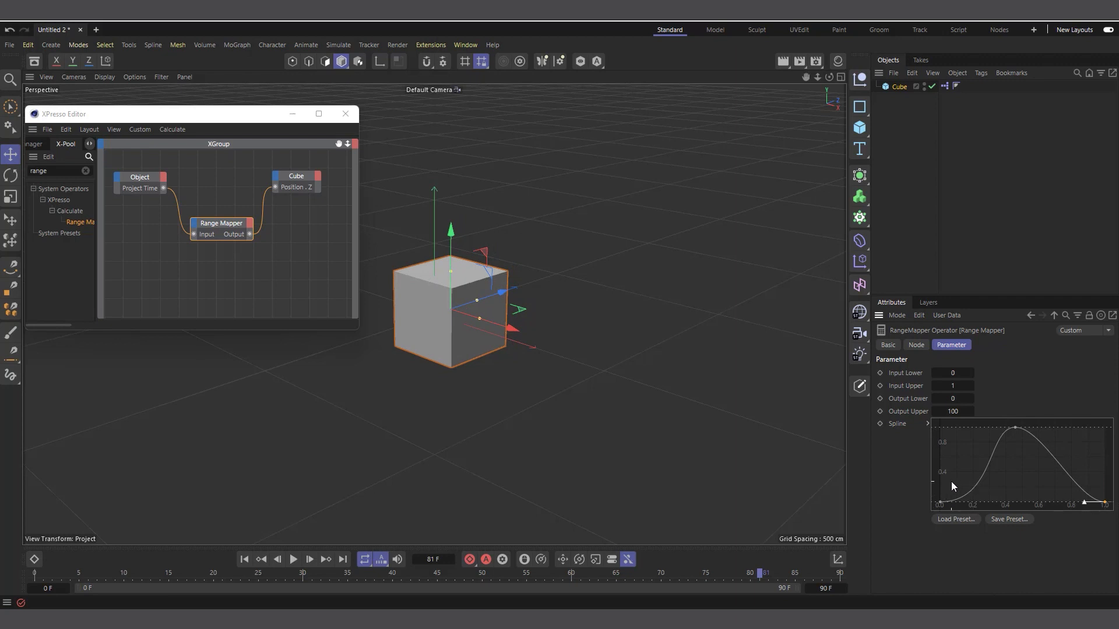
Raise the tangent handles of the spline's start and end points to steepen both ends of the curve.
click(940, 501)
drag(980, 503, 962, 477)
mouse_move(1087, 469)
mouse_down()
mouse_move(1109, 510)
mouse_move(1090, 488)
mouse_up()
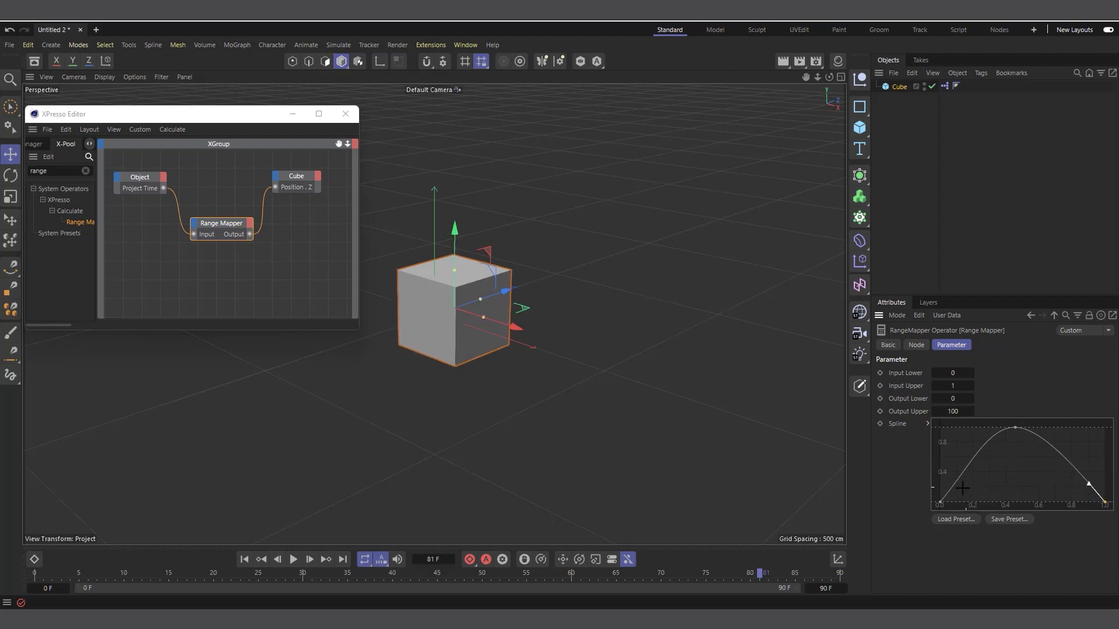
Adjust the tangent handle of the spline's start point, and scrub the timeline to frame 30 to check the cube's movement.
click(940, 502)
drag(960, 475, 959, 477)
drag(55, 576, 312, 609)
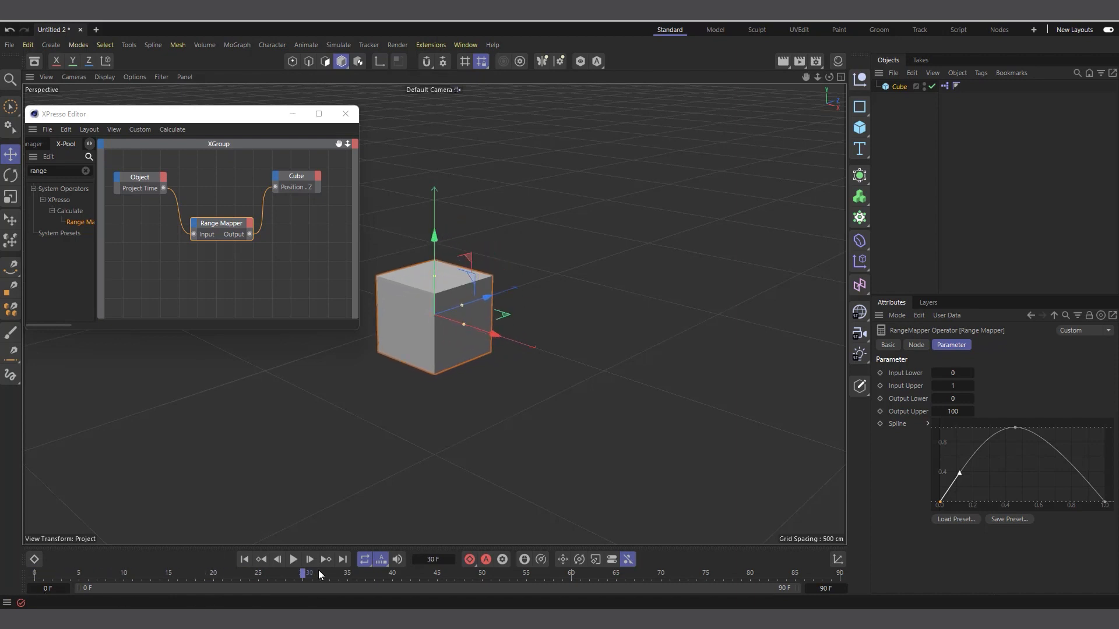
Select the cube and scrub the timeline between frames 15 and 30 to check its Z position.
click(898, 87)
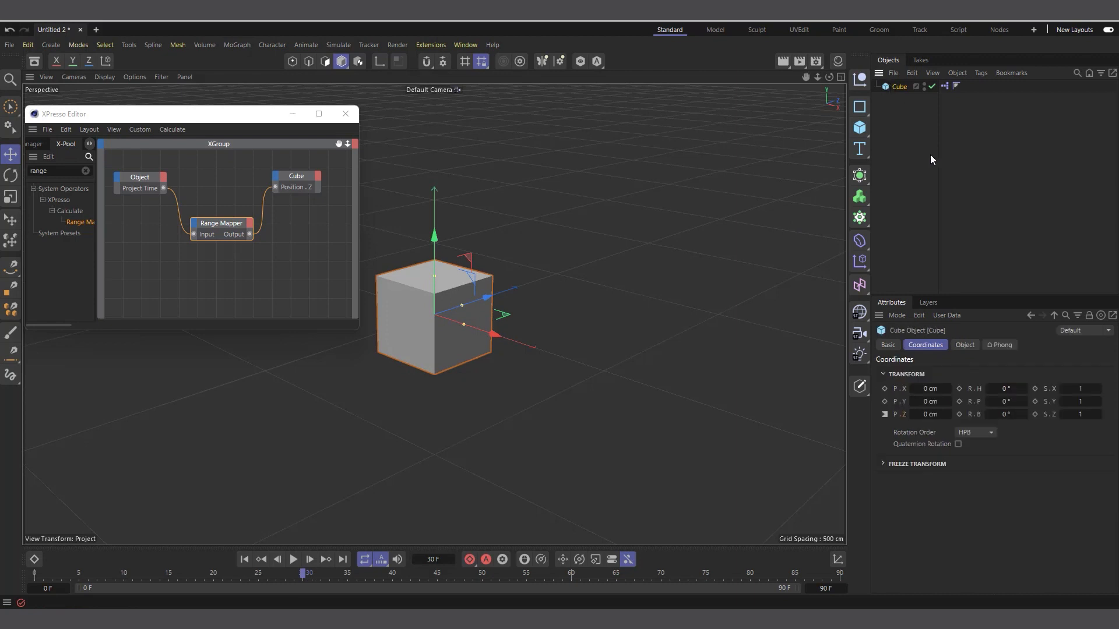
click(169, 576)
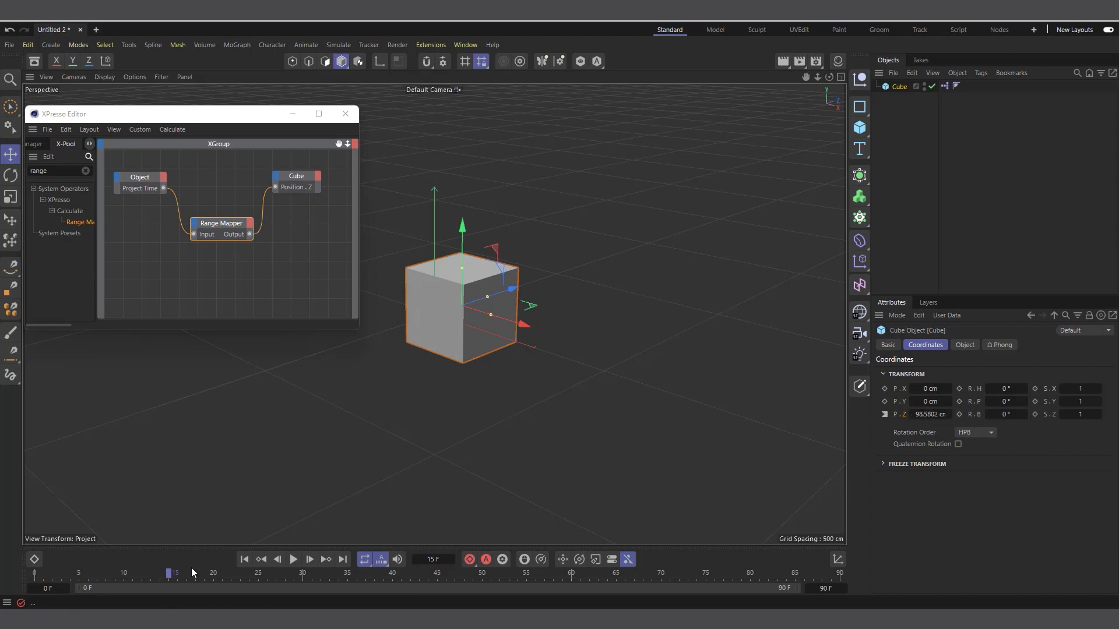
drag(169, 575, 304, 594)
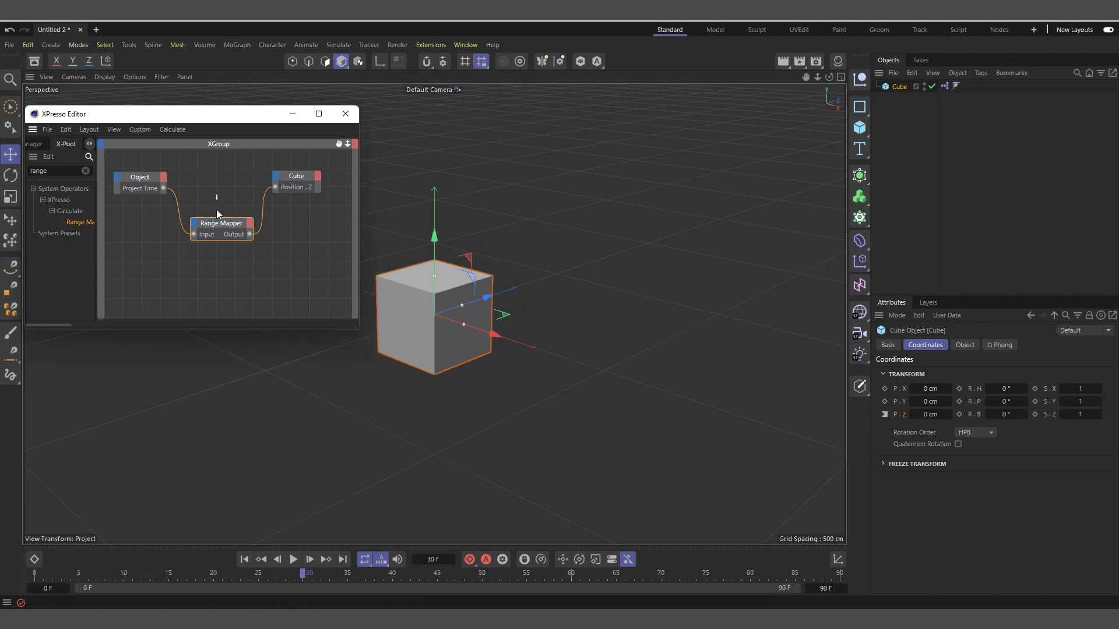
Reselect the Range Mapper node and play the animation from frame 0 to check the looping movement.
click(221, 231)
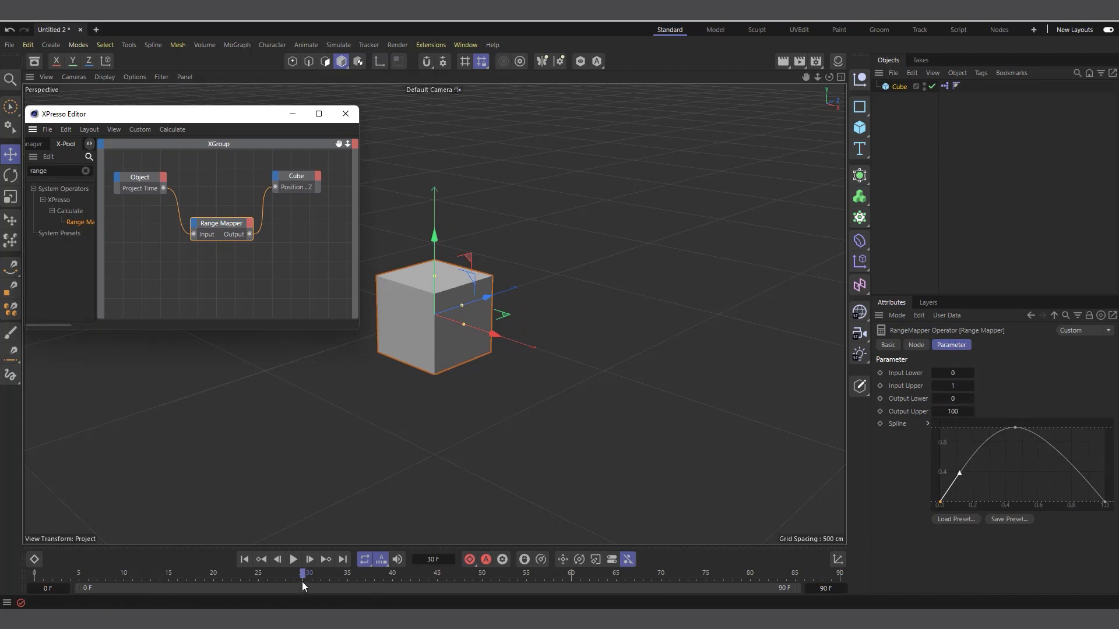
drag(306, 576, 35, 576)
click(294, 561)
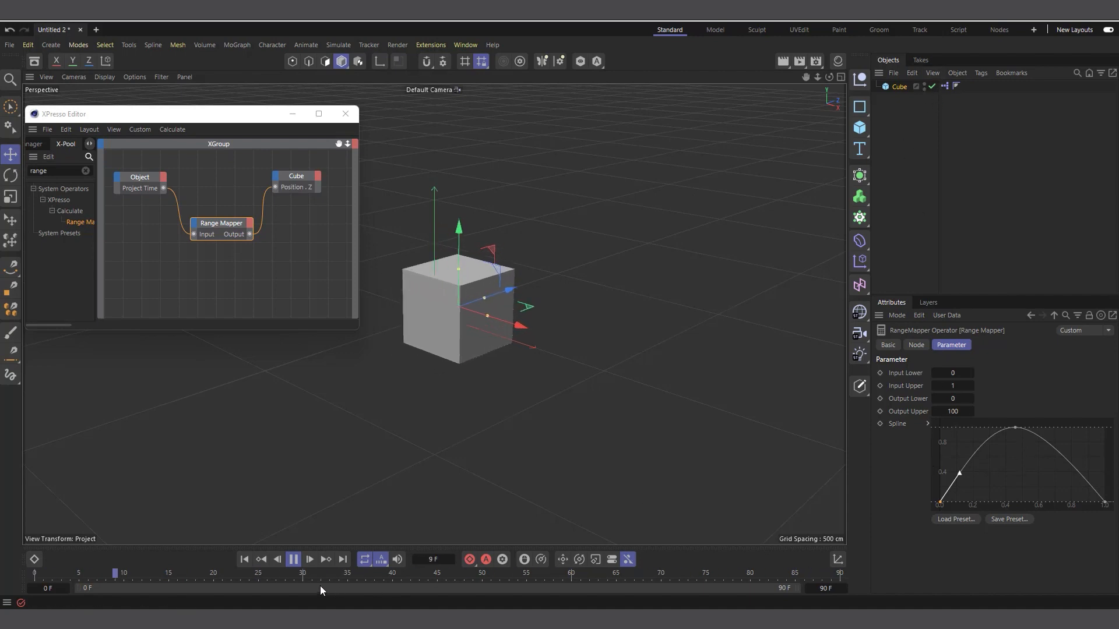
click(294, 562)
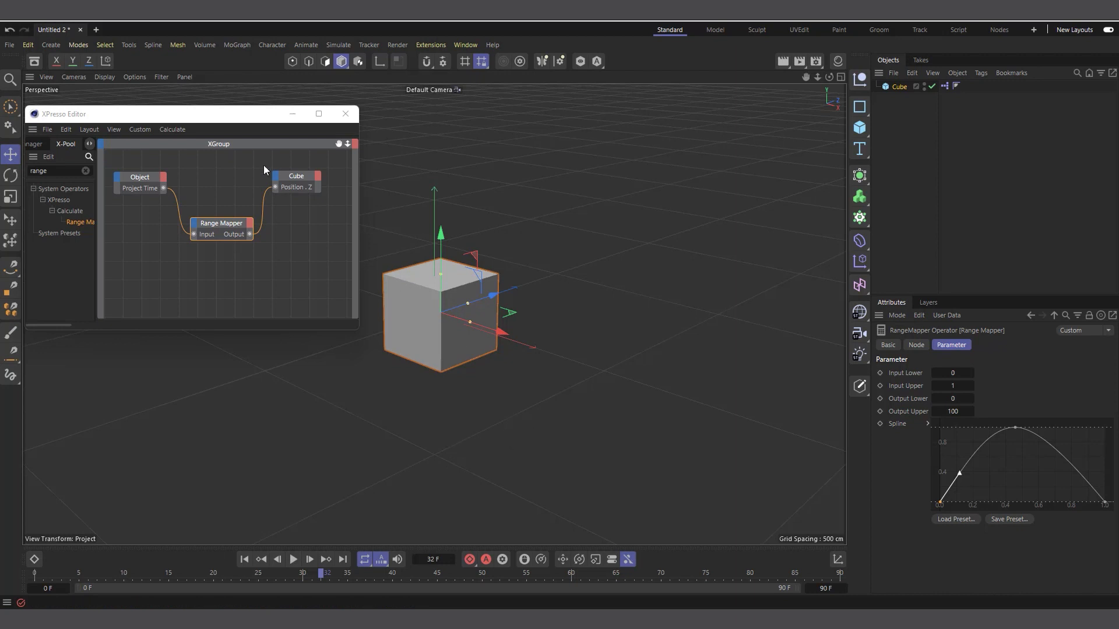
Look at the XPressions driver options available for the Range Mapper's Data Type property.
drag(204, 116, 231, 127)
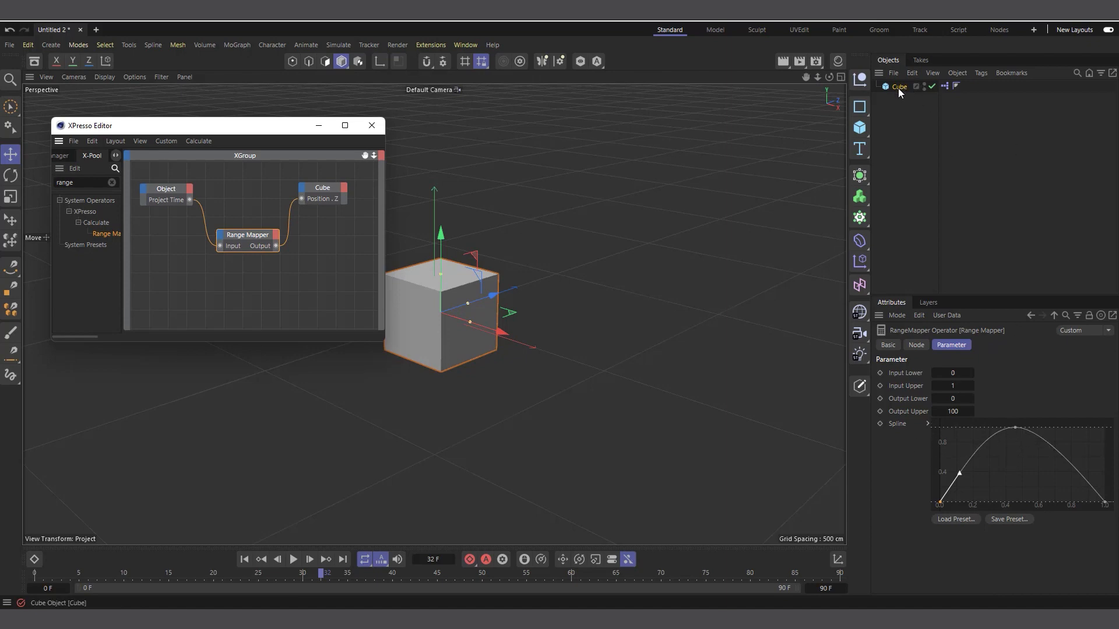
click(916, 345)
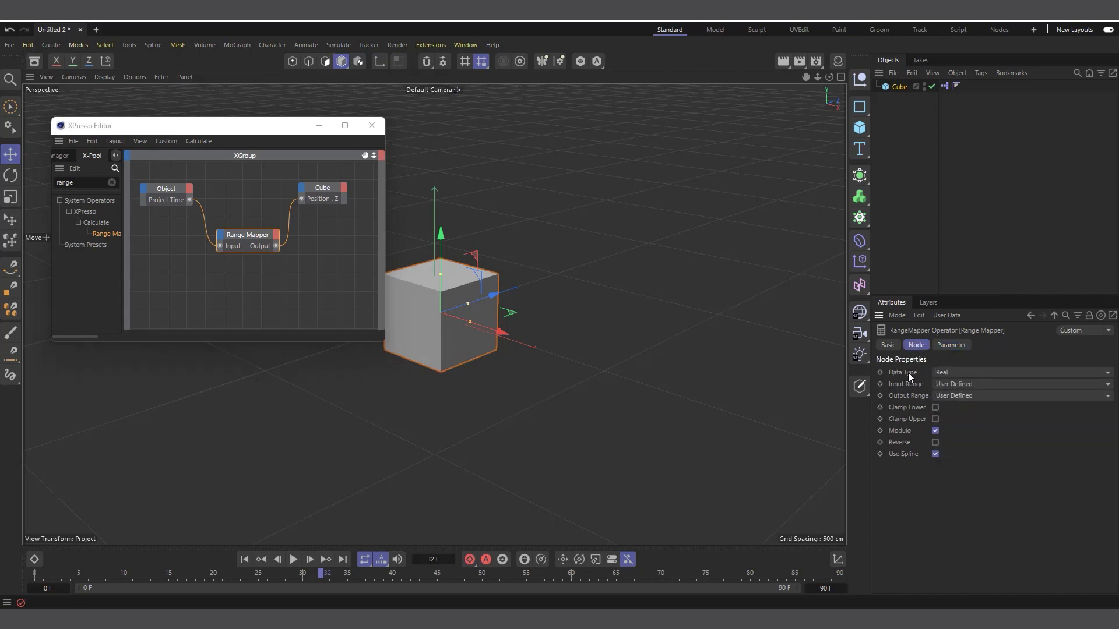
right_click(908, 372)
mouse_move(961, 401)
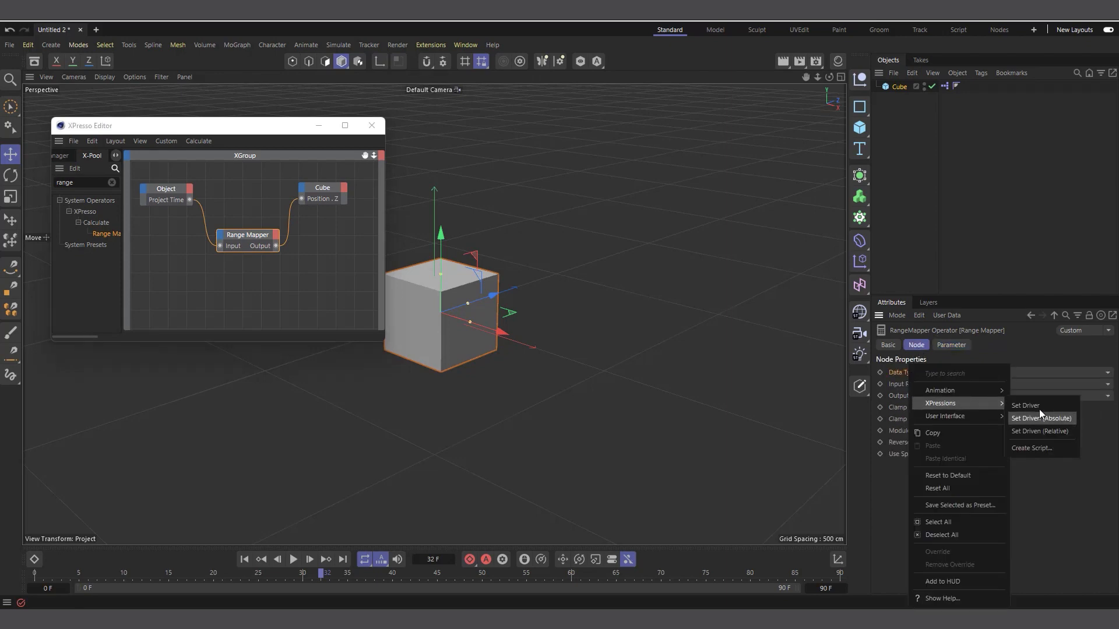
click(1044, 501)
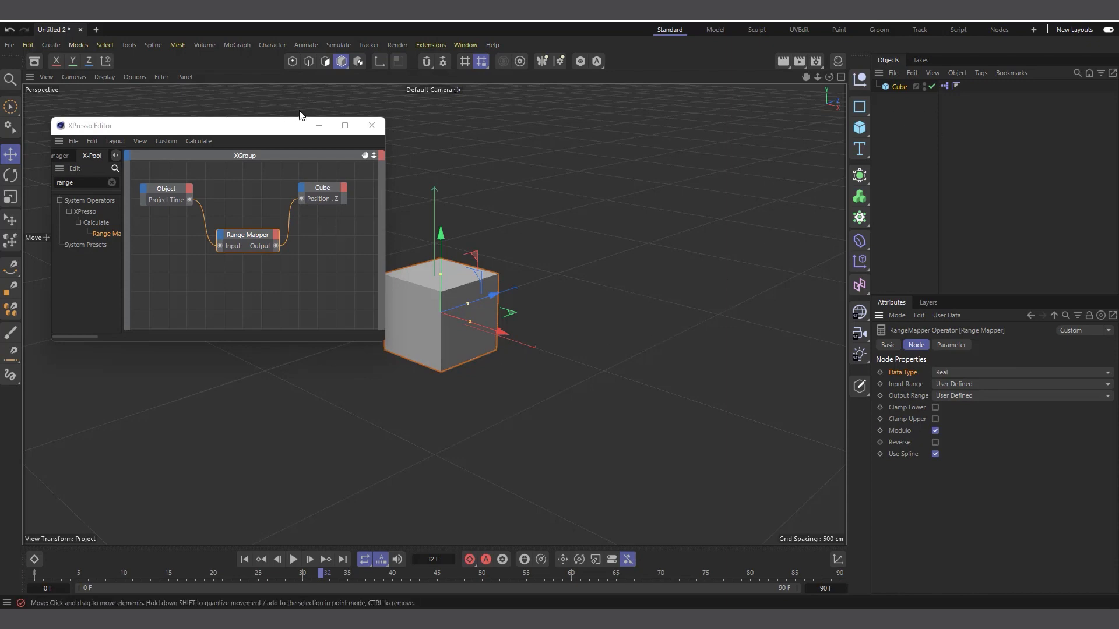
Close the XPresso Editor, and delete the cube's XPresso tag with the timeline at frame 0.
click(371, 126)
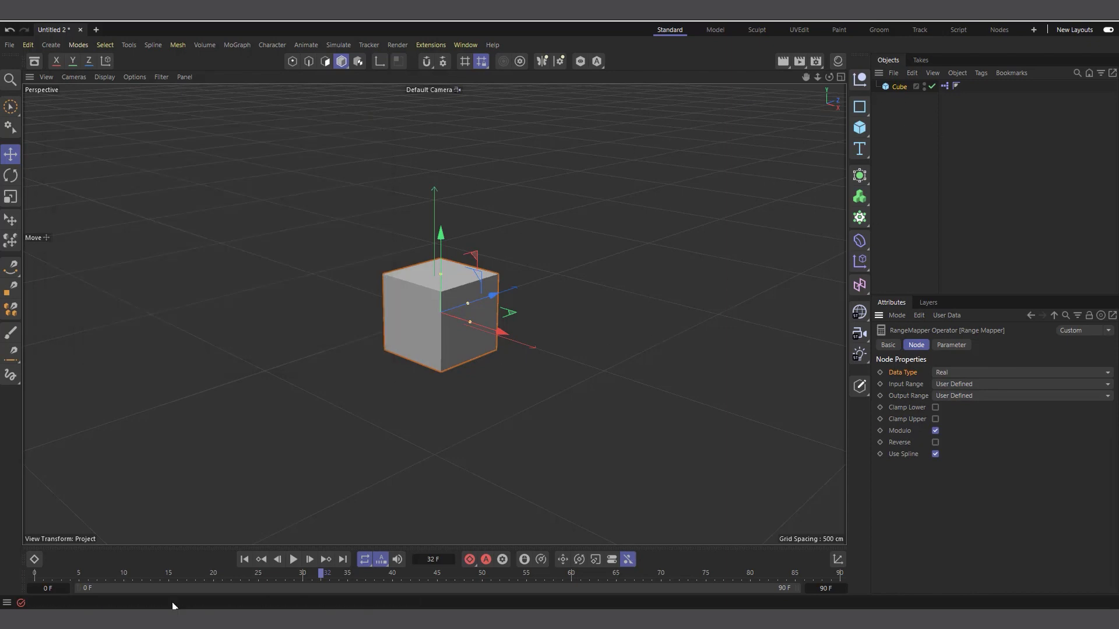
click(245, 560)
click(944, 87)
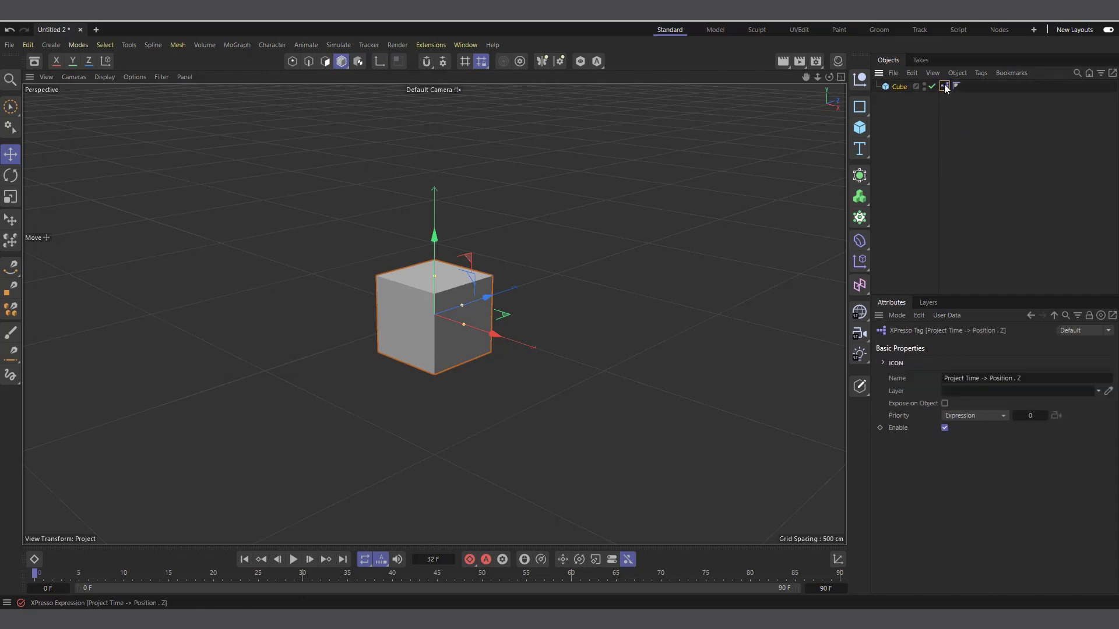
key(Delete)
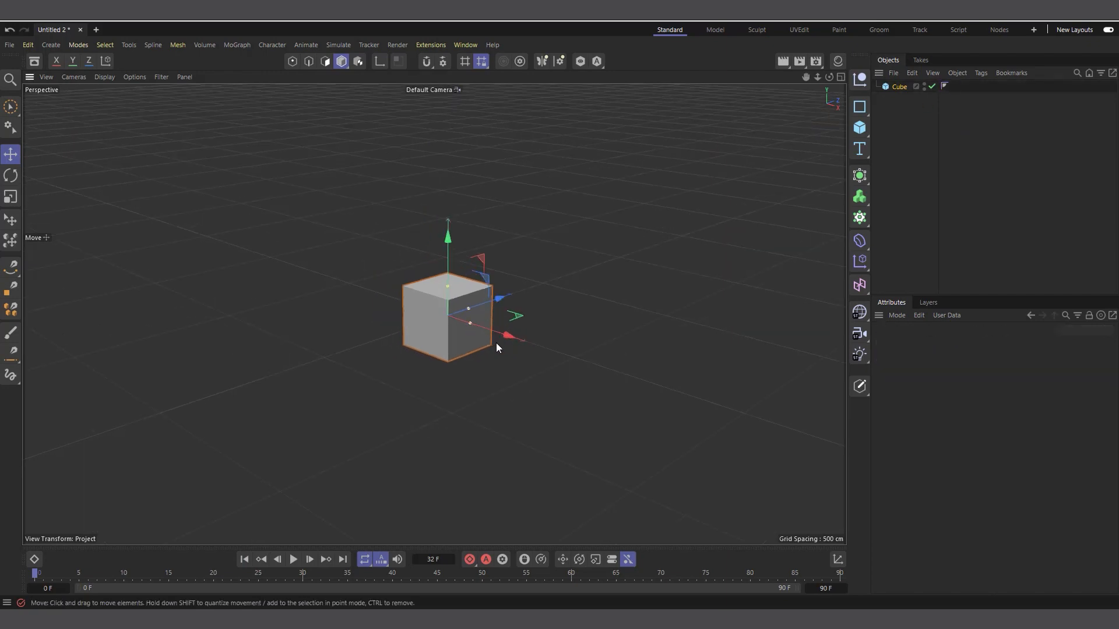
Move the cube along X to about -398 cm, and add a sphere primitive to the scene.
drag(495, 343, 676, 270)
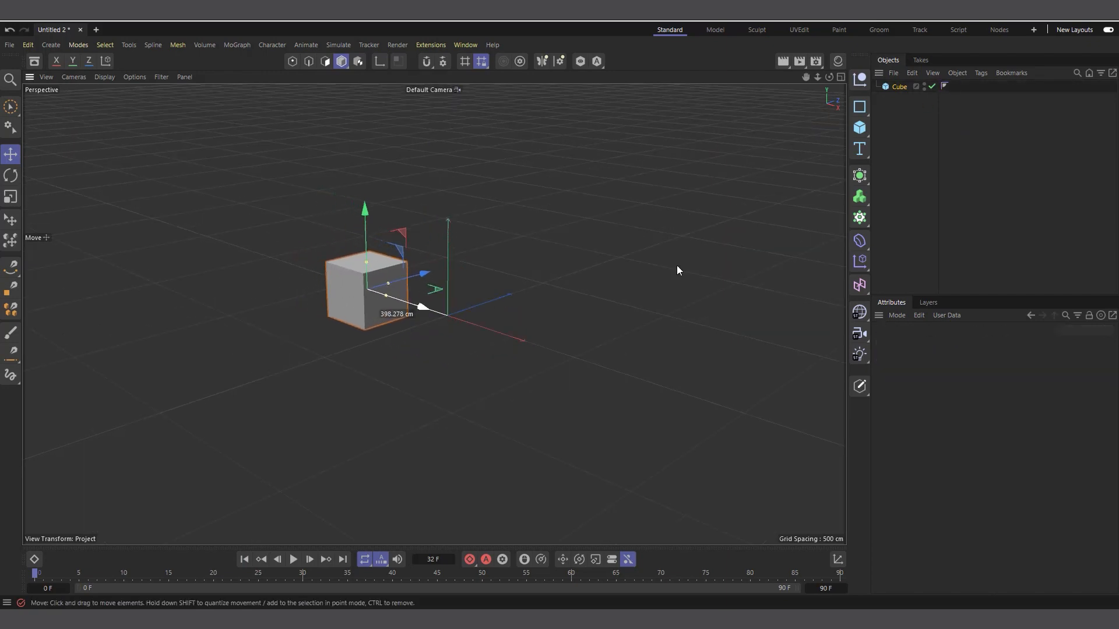
click(859, 127)
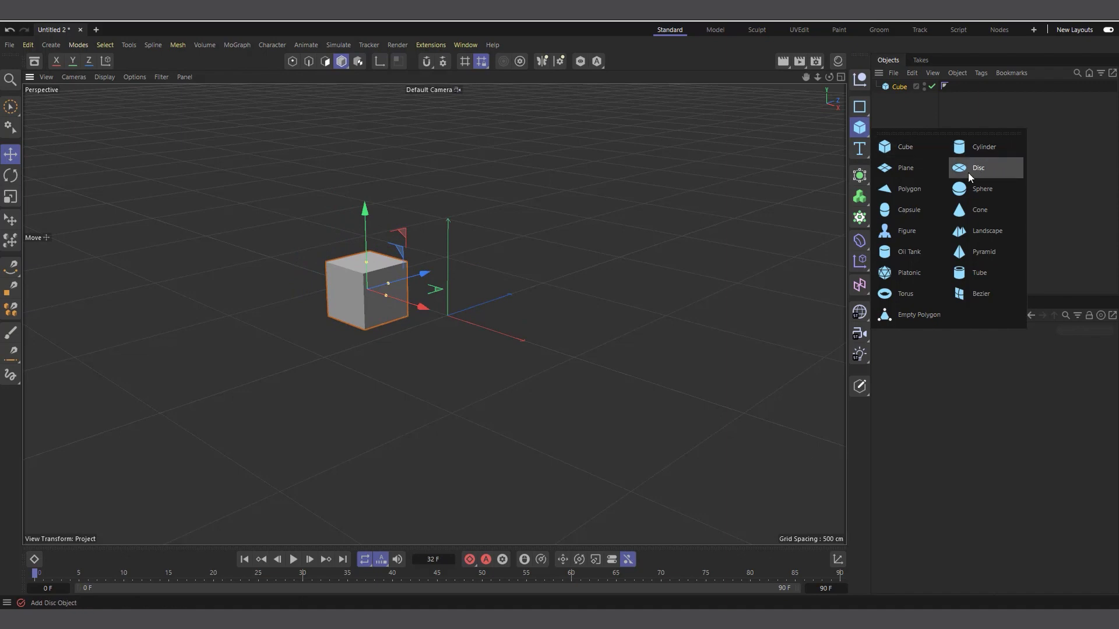
click(980, 189)
Move the sphere to about 232 cm in X and about 229 cm in Y.
drag(832, 78, 901, 93)
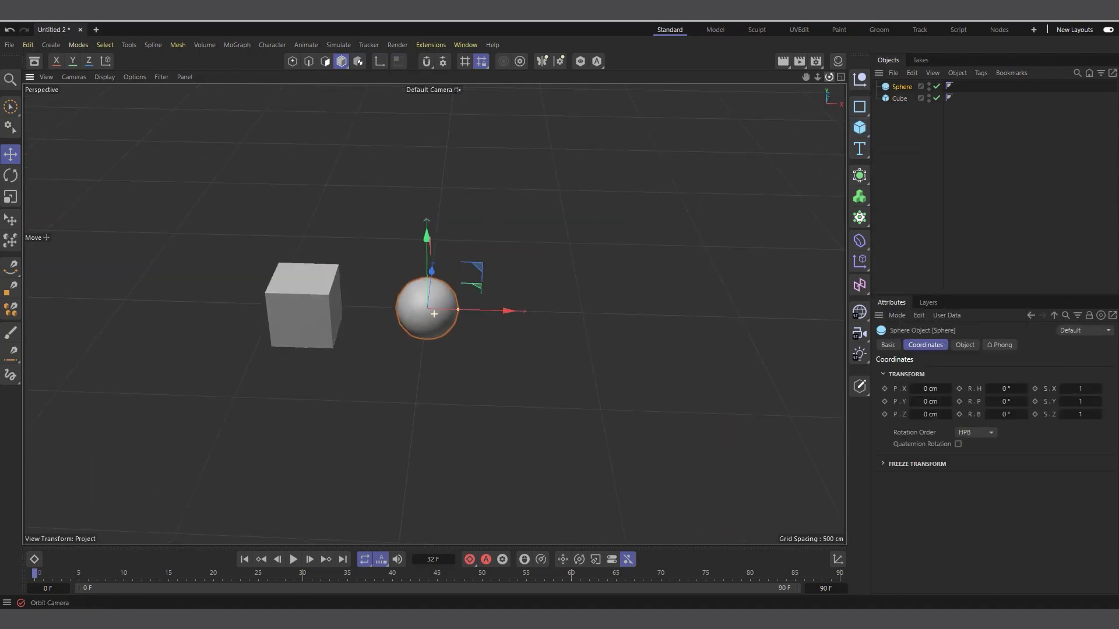
scroll(315, 324, up, 3)
drag(532, 309, 628, 318)
drag(556, 239, 565, 149)
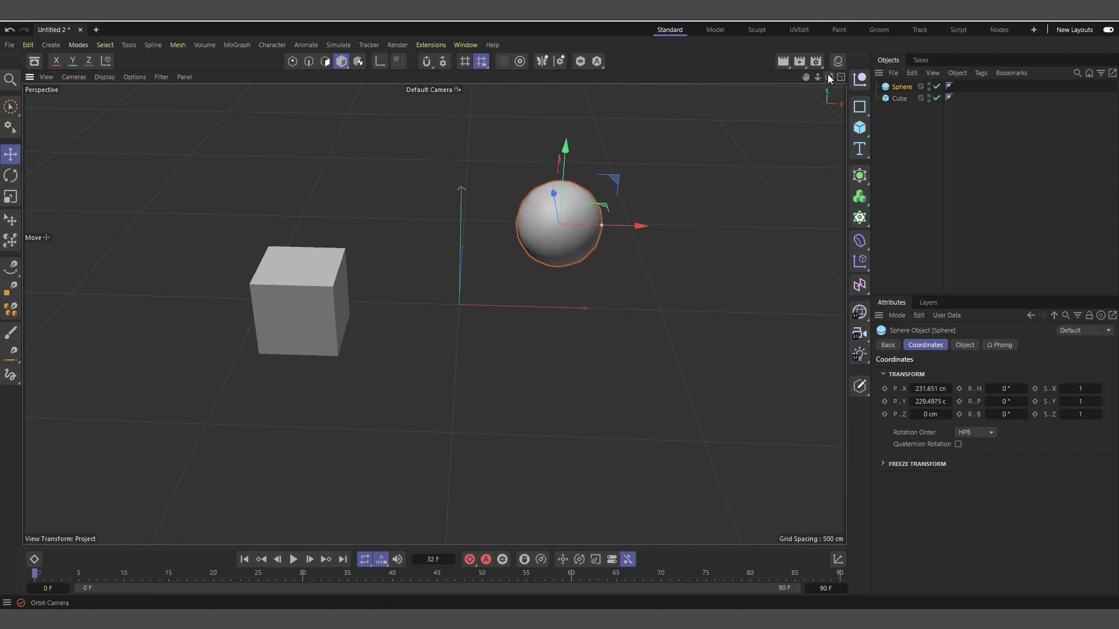
drag(828, 77, 843, 74)
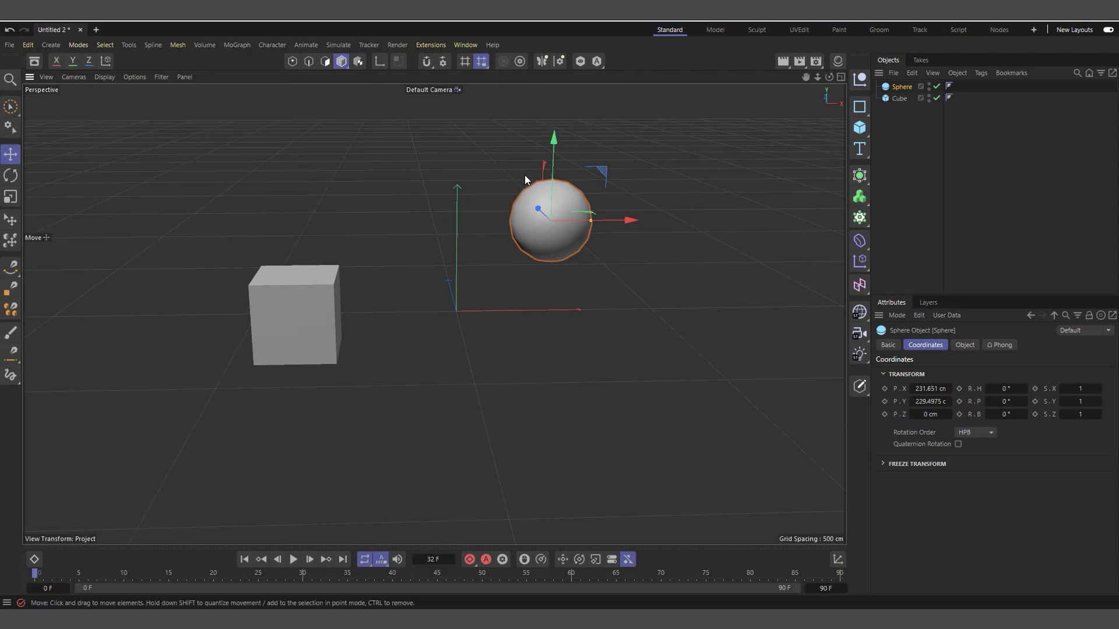
Set the sphere's Y position as the driver and the cube's Y position as driven (absolute).
right_click(905, 402)
mouse_move(935, 404)
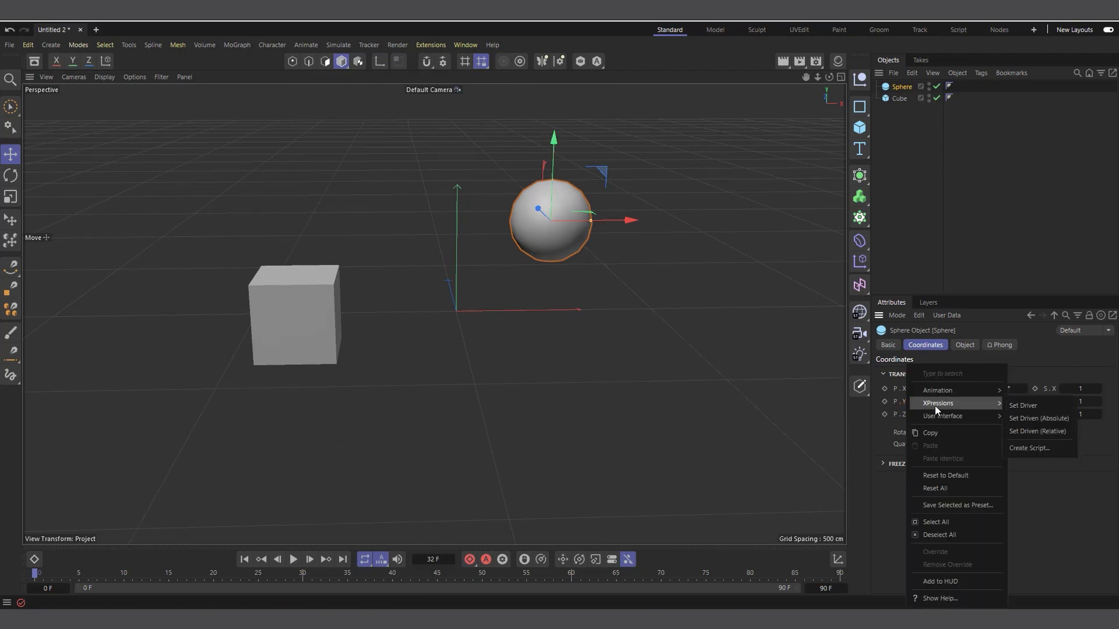
click(1032, 407)
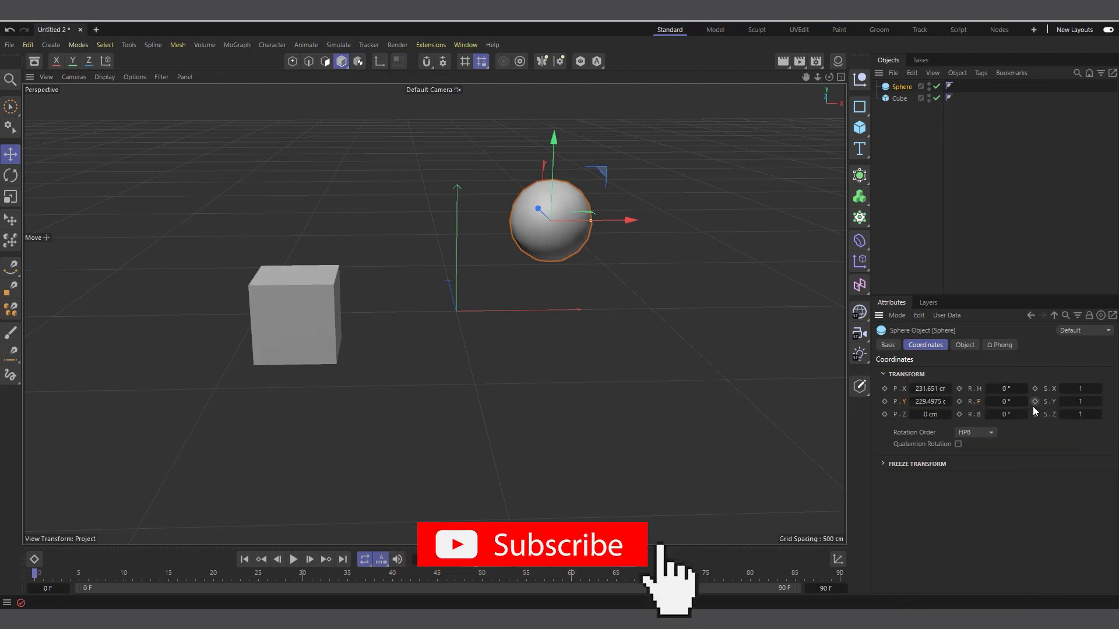
click(899, 98)
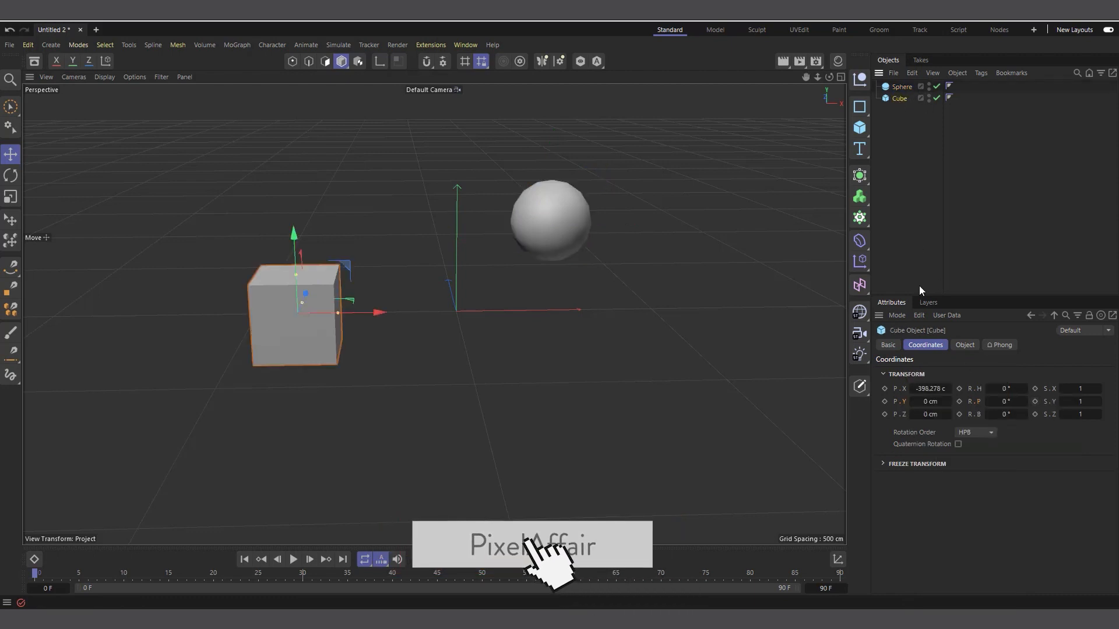
right_click(904, 403)
mouse_move(946, 404)
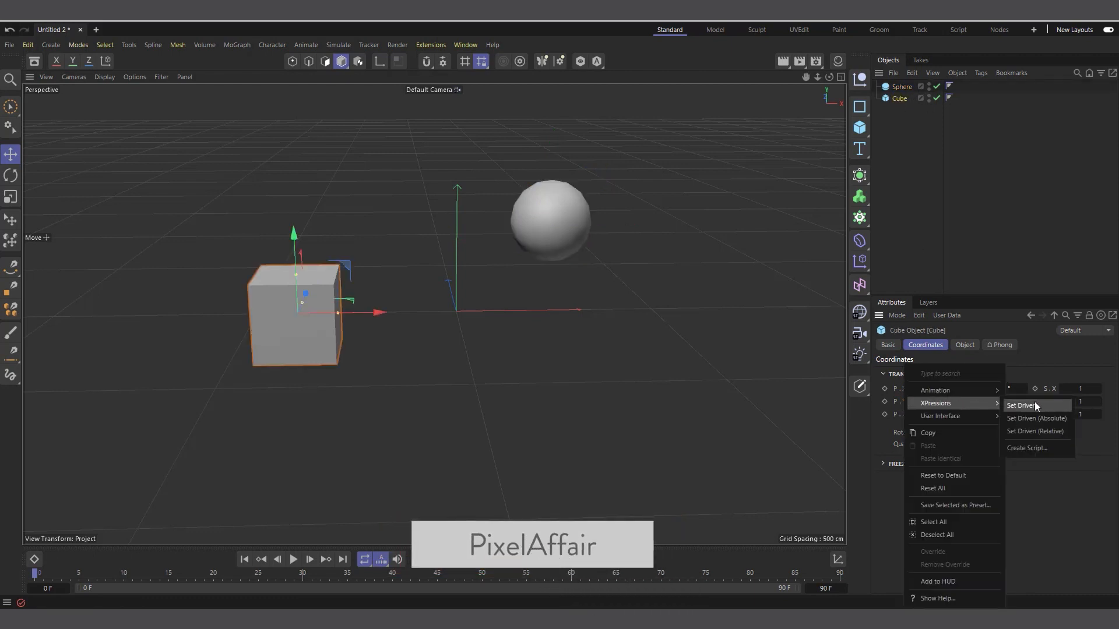
click(1041, 418)
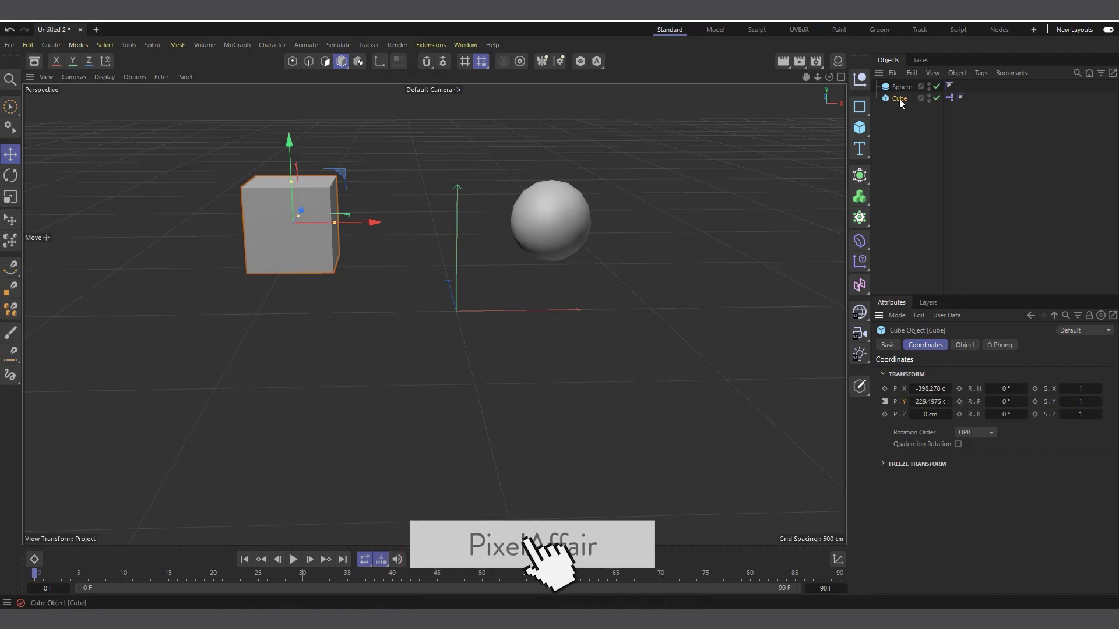
Set the sphere's Y position to 100 cm, and select the cube to check its driven Y position.
key(Up)
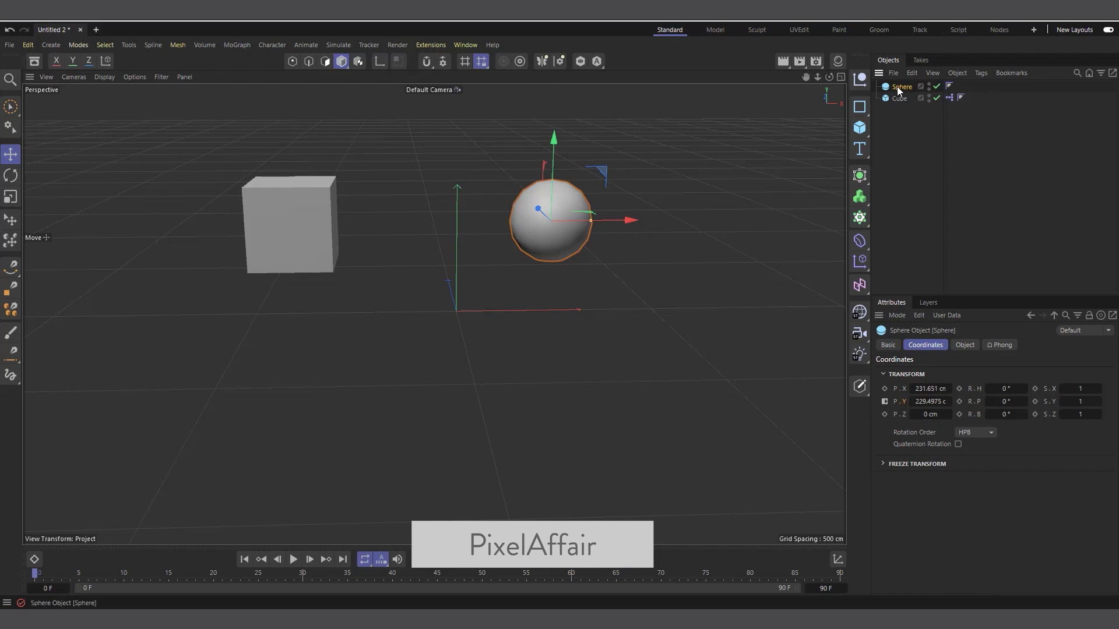
click(929, 401)
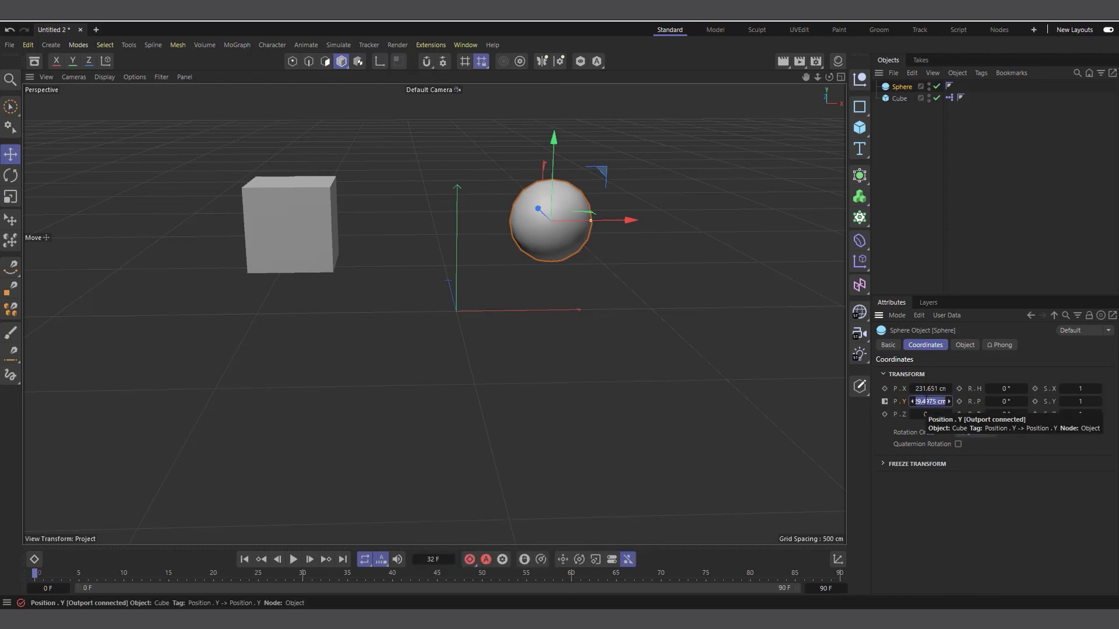
text(100)
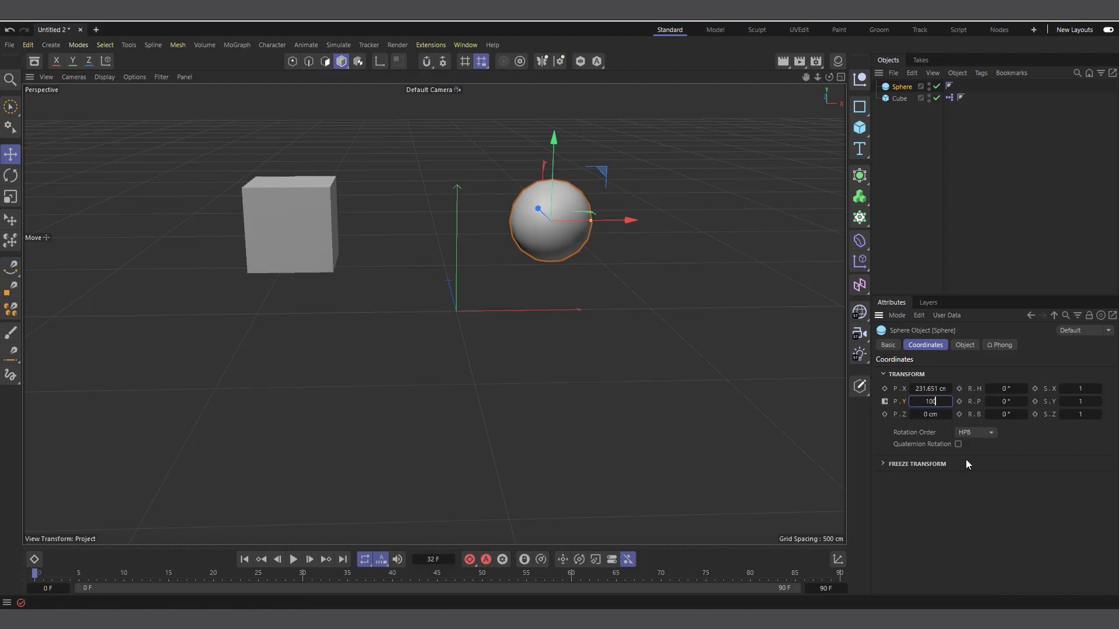
key(Return)
click(904, 97)
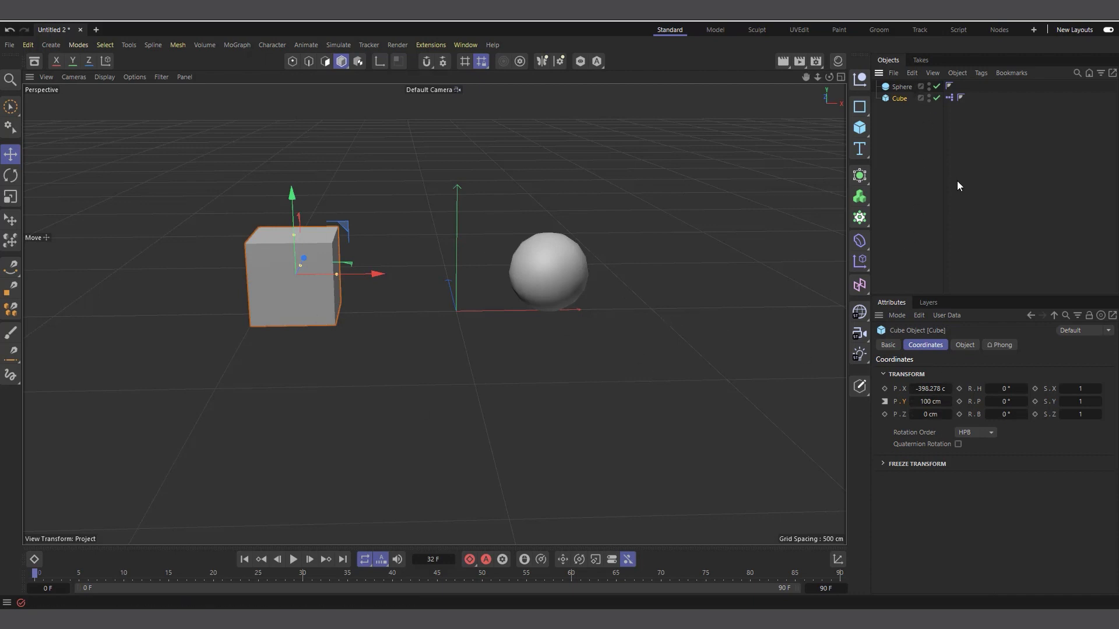
Delete the cube's XPresso tag, and move the cube to about -207 cm and the sphere to about 158 cm in Y.
click(951, 98)
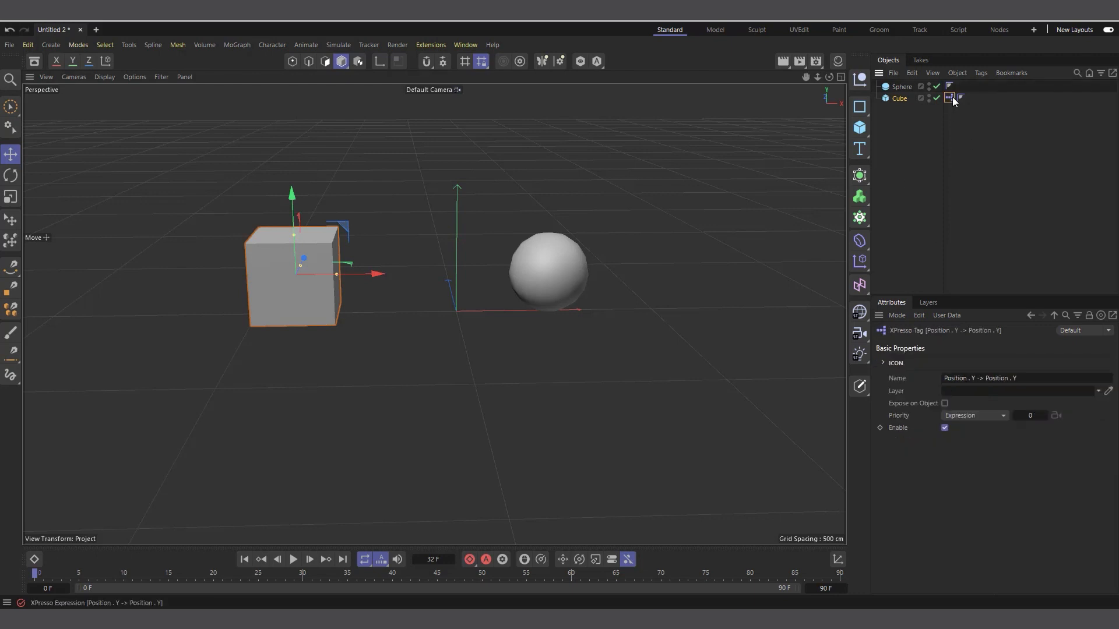
key(Delete)
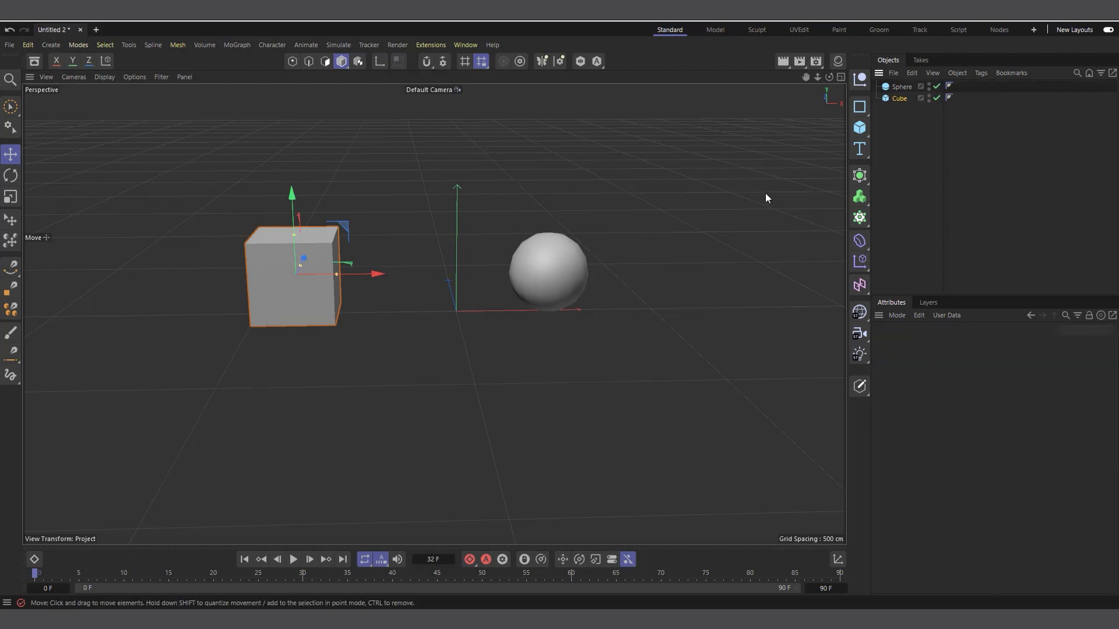
click(892, 98)
drag(293, 194, 286, 319)
click(902, 87)
drag(551, 197, 552, 174)
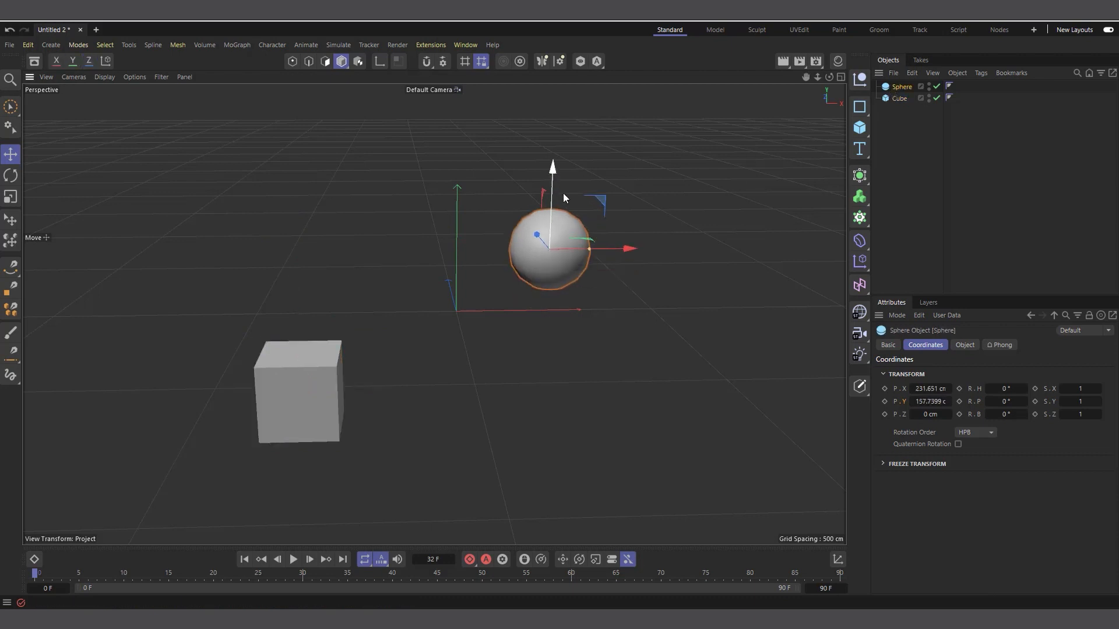
Set the sphere's Y position as the driver and the cube's Y position as driven (relative).
right_click(904, 402)
mouse_move(932, 404)
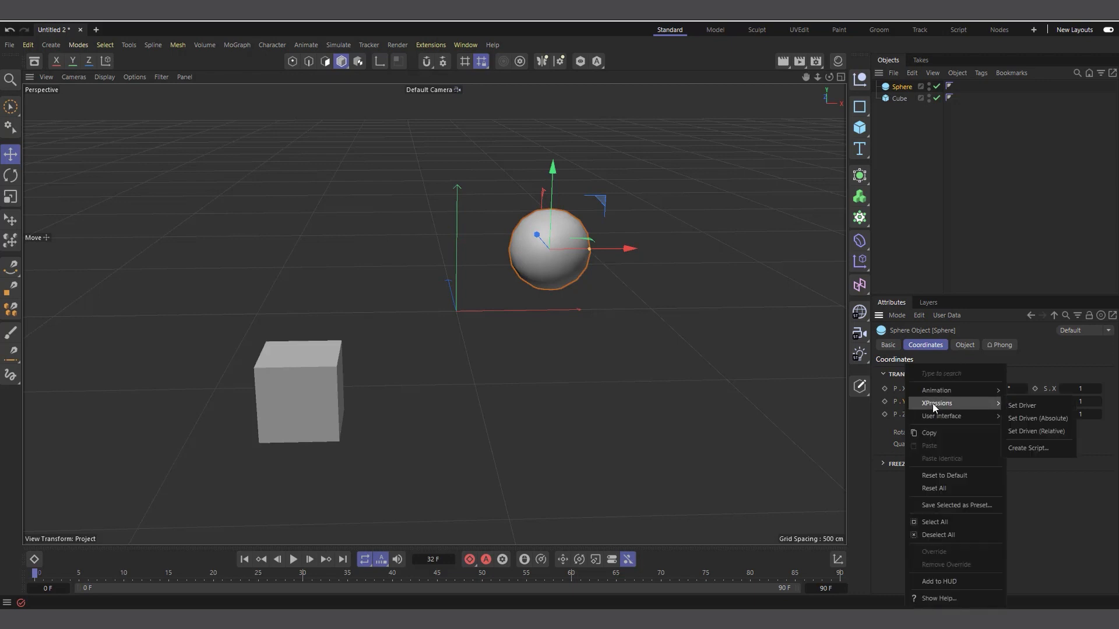
click(1022, 406)
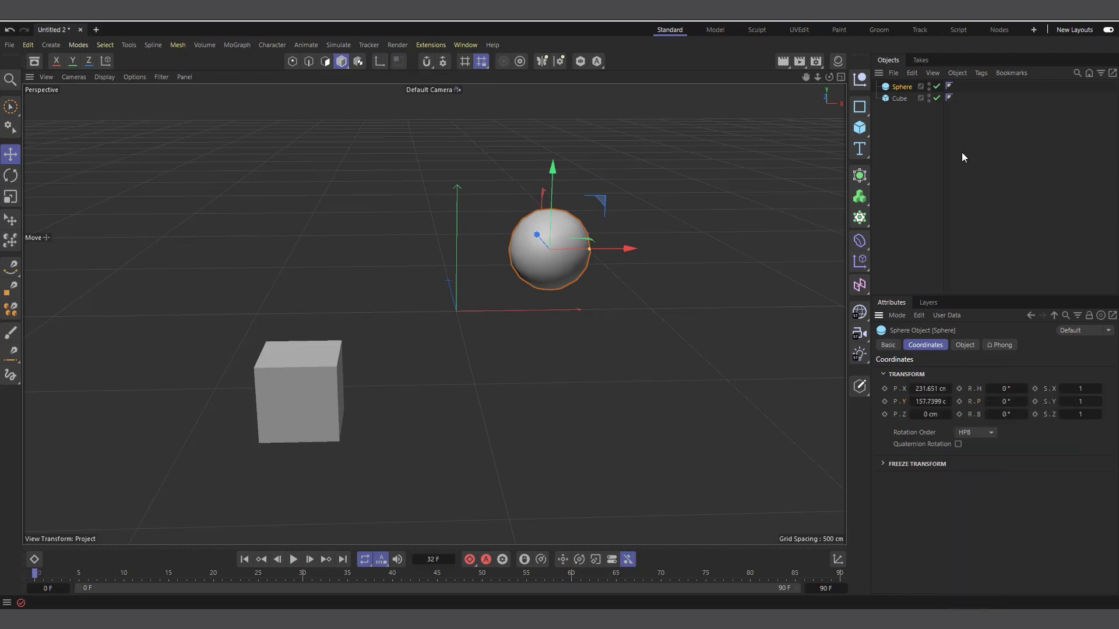
click(898, 99)
right_click(903, 402)
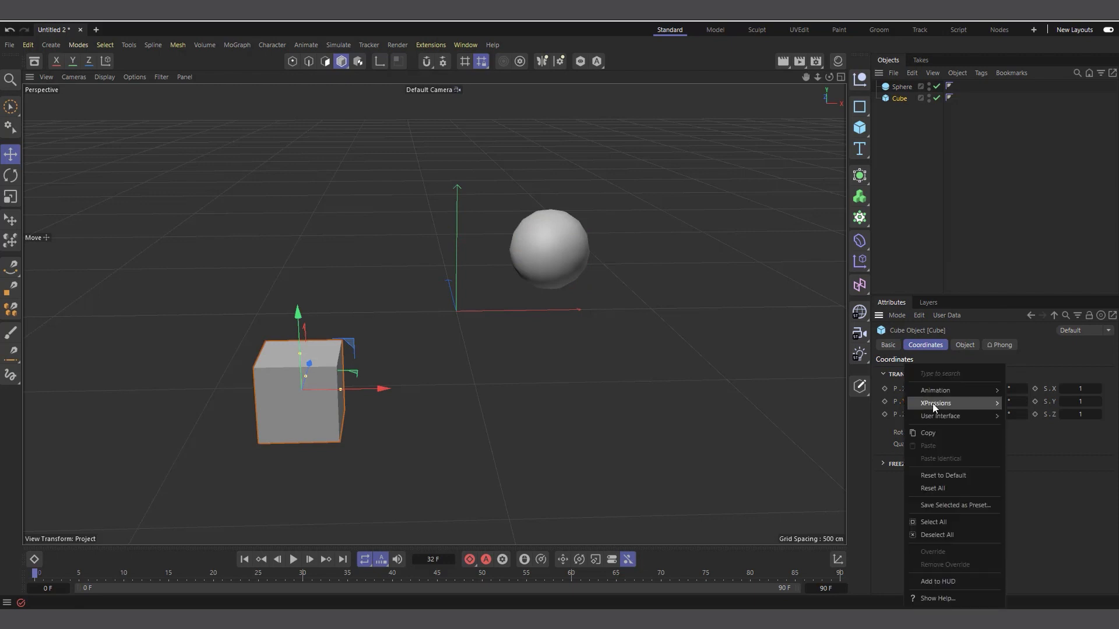
mouse_move(934, 403)
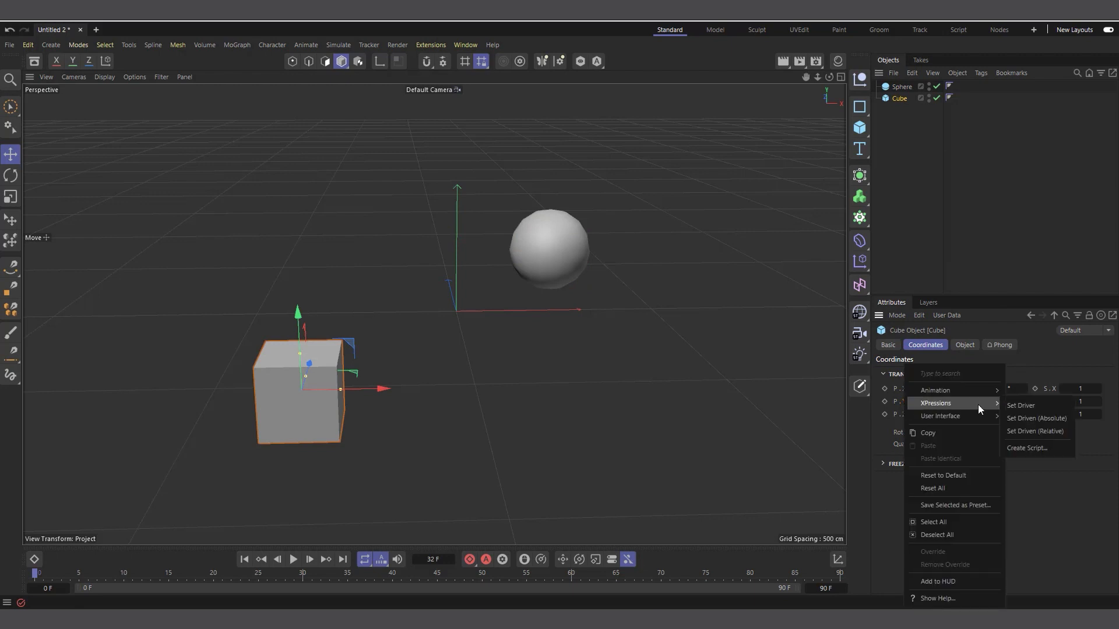
click(1036, 431)
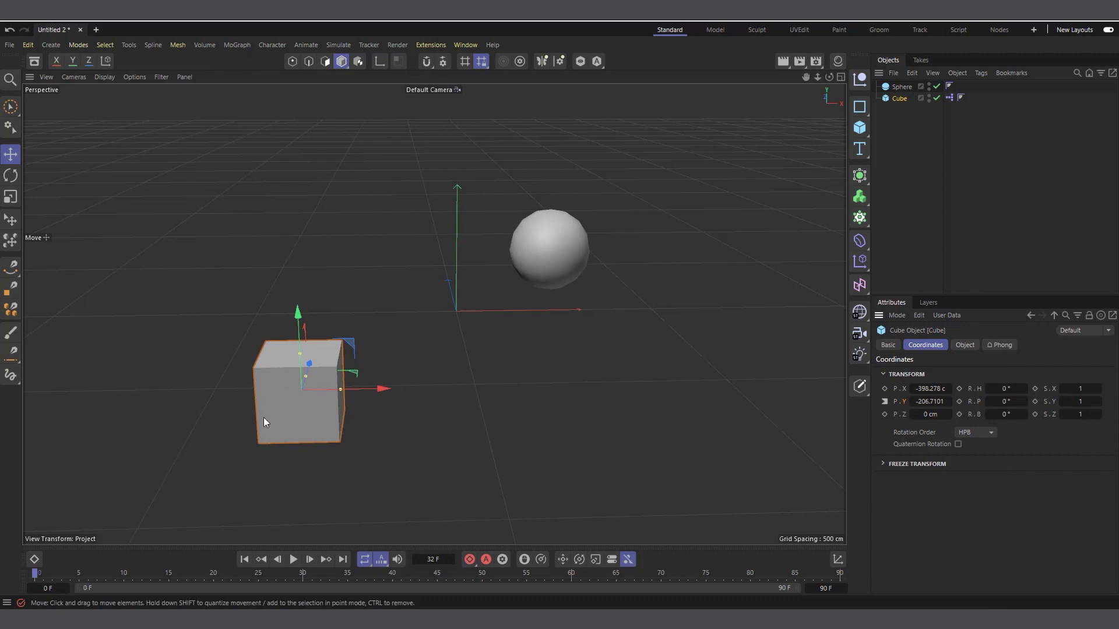
Test the relative link by moving the sphere up and down in Y, leaving it at about 145 cm.
click(902, 86)
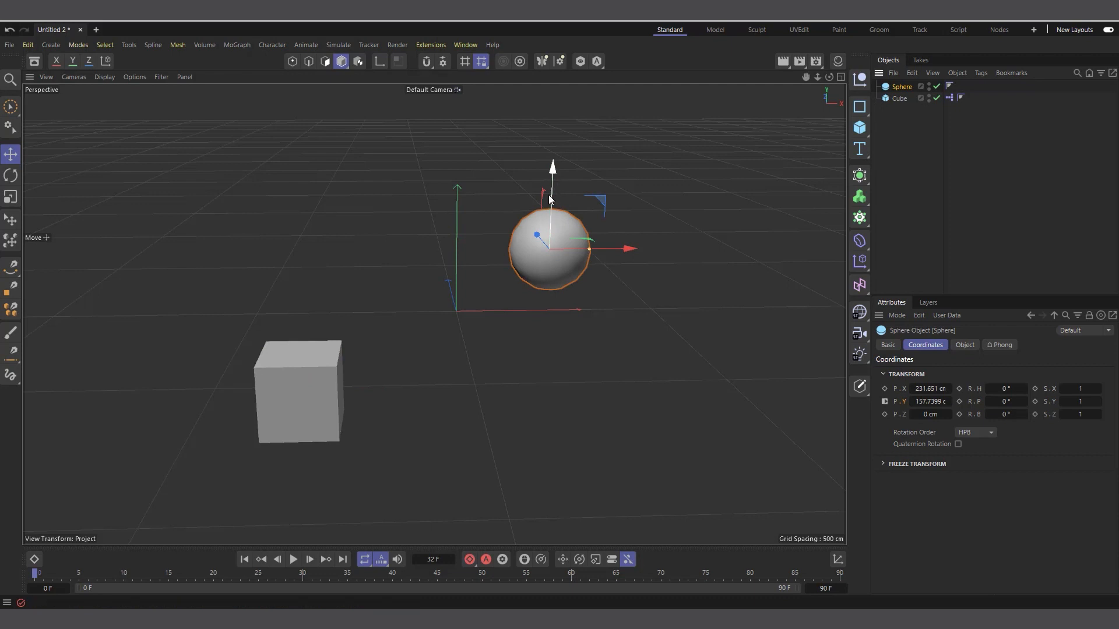
drag(551, 197, 455, 259)
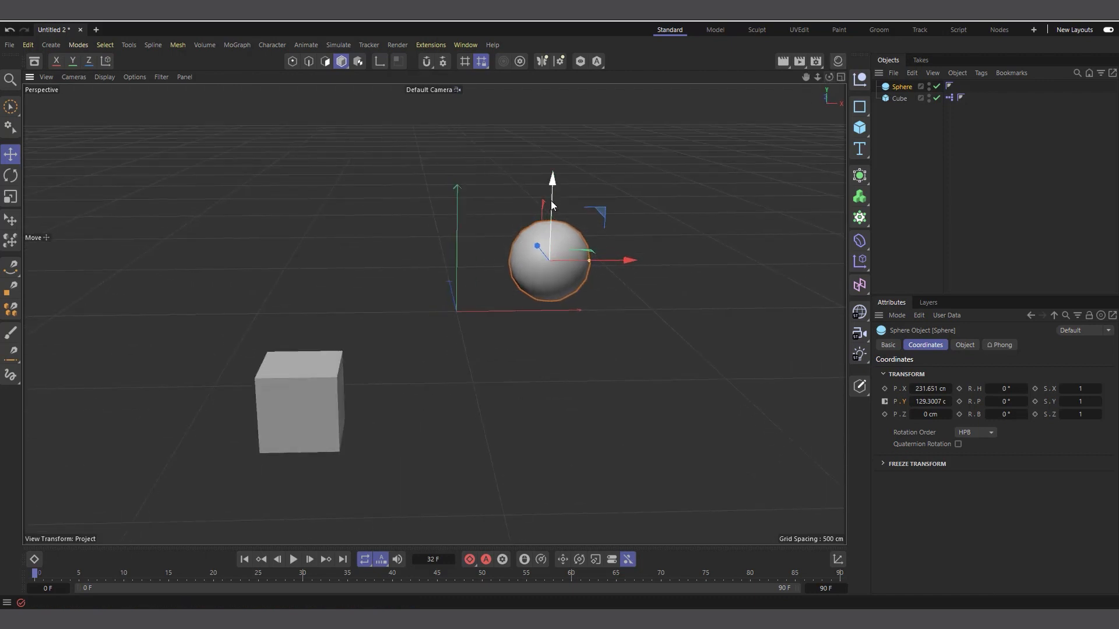
mouse_move(551, 200)
mouse_down()
mouse_move(534, 86)
mouse_move(549, 195)
mouse_up()
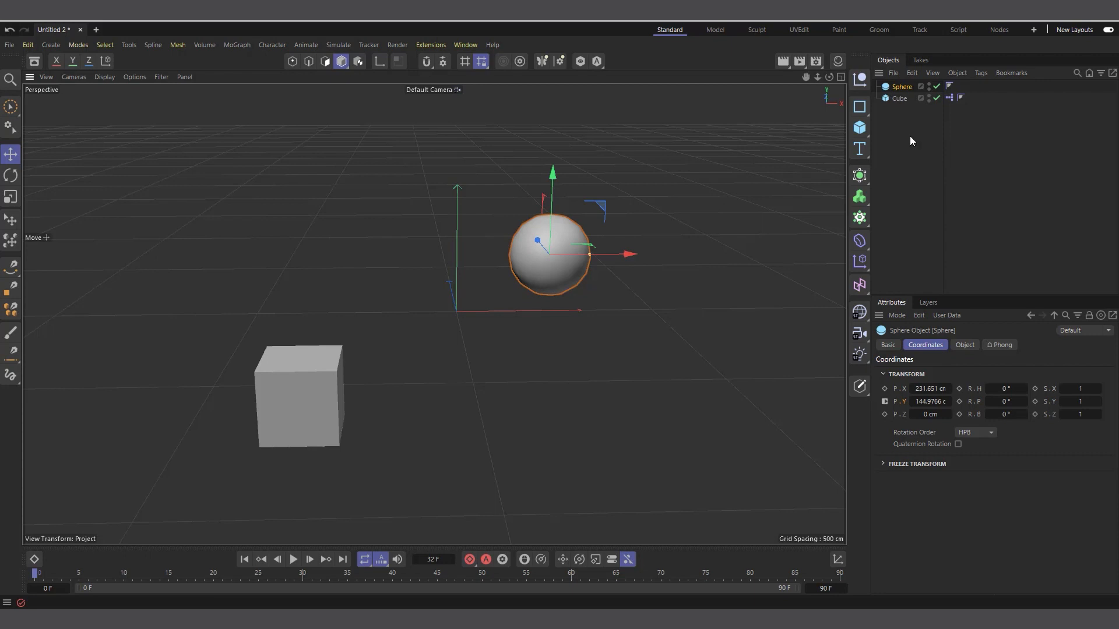
drag(829, 77, 829, 86)
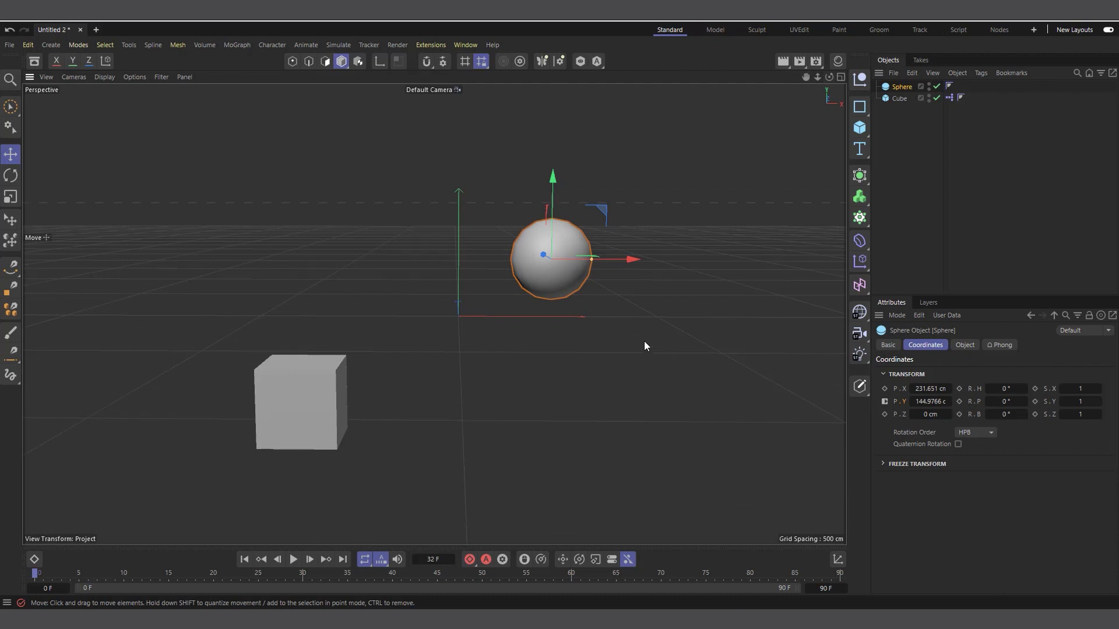